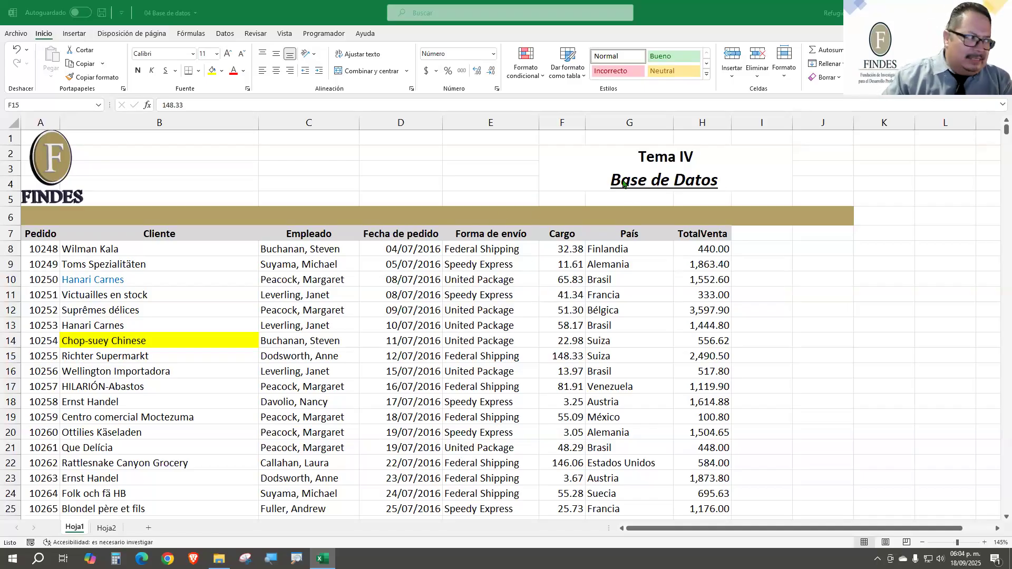
Examine the database definition on Hoja2 and its labelled example of a record (Registro), fields (Campos) and a data item (Dato)
click(106, 528)
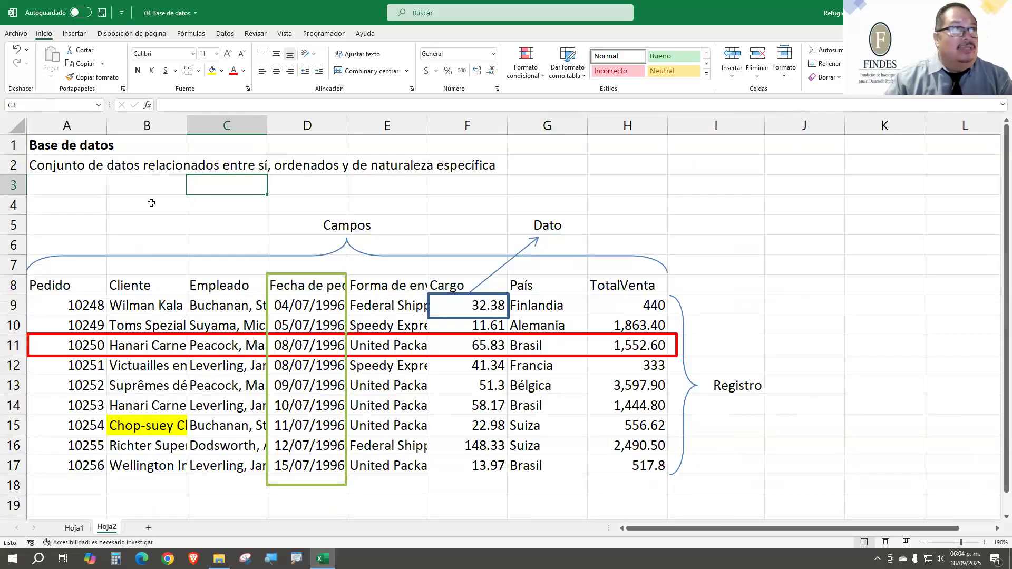
click(63, 169)
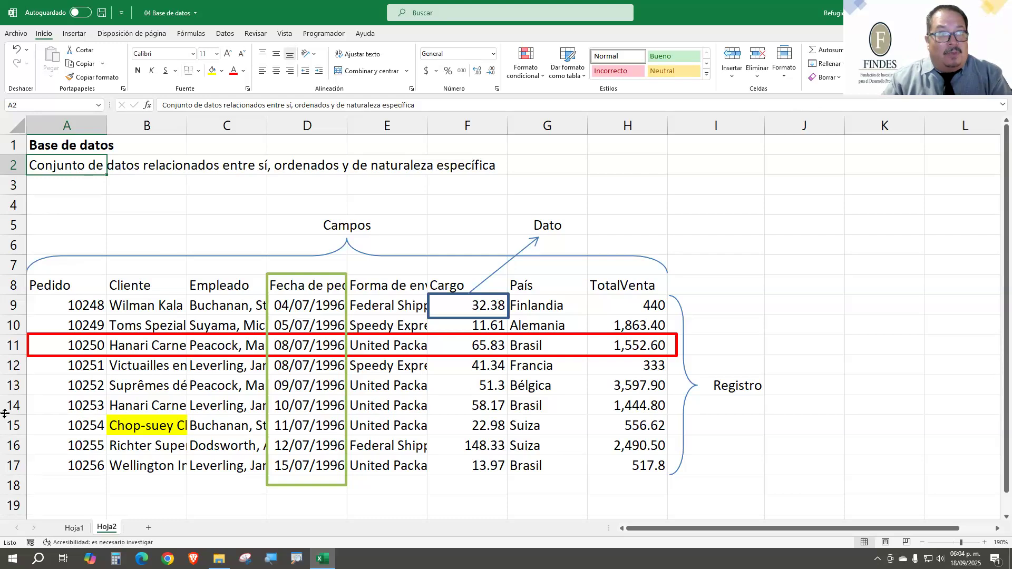
click(14, 346)
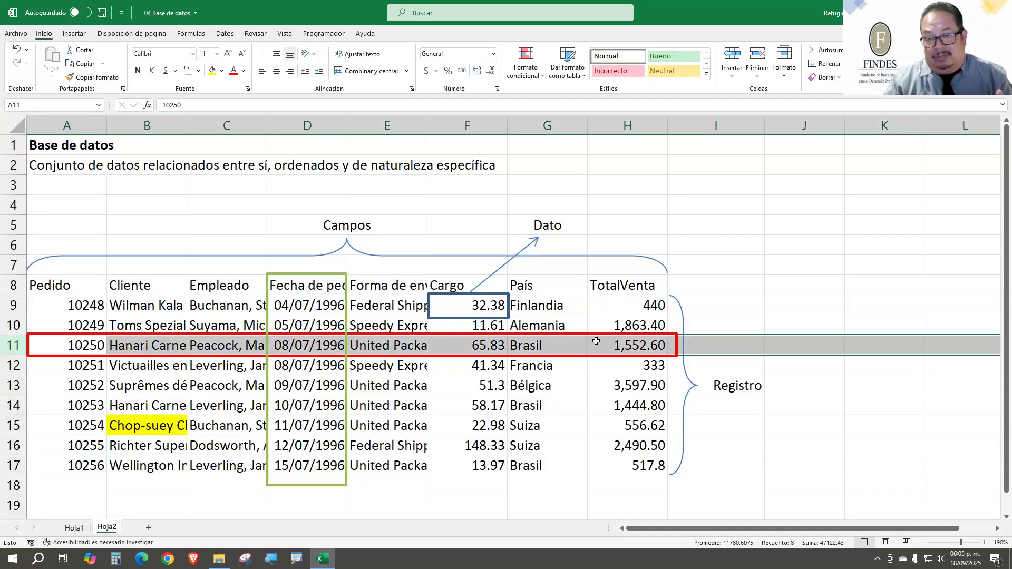
click(709, 377)
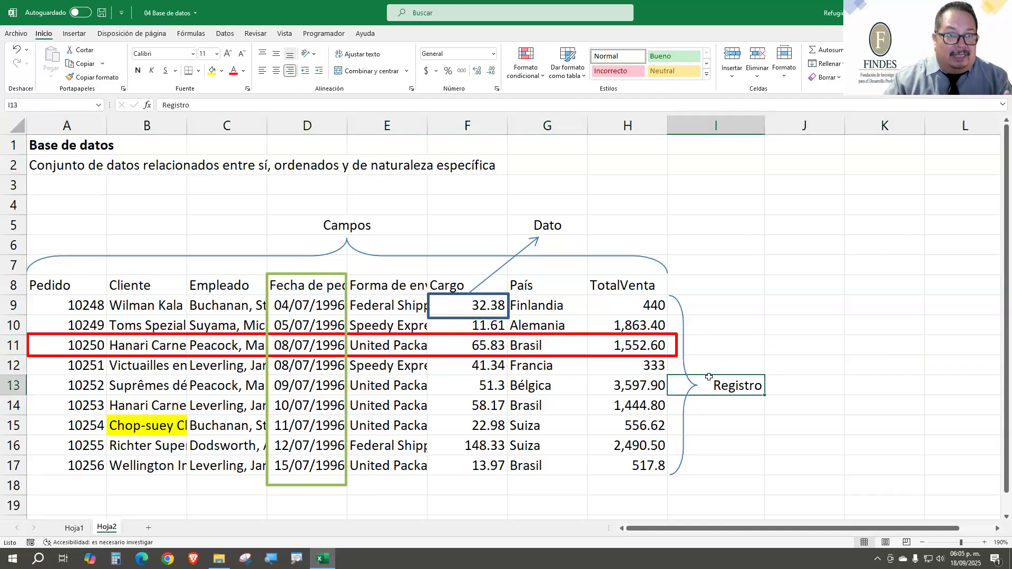
click(290, 127)
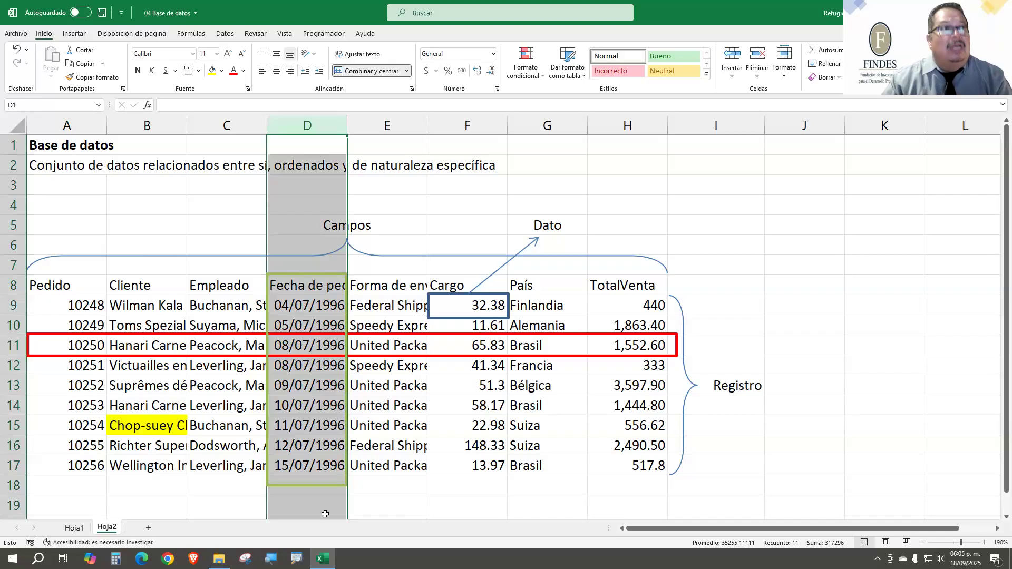
click(361, 228)
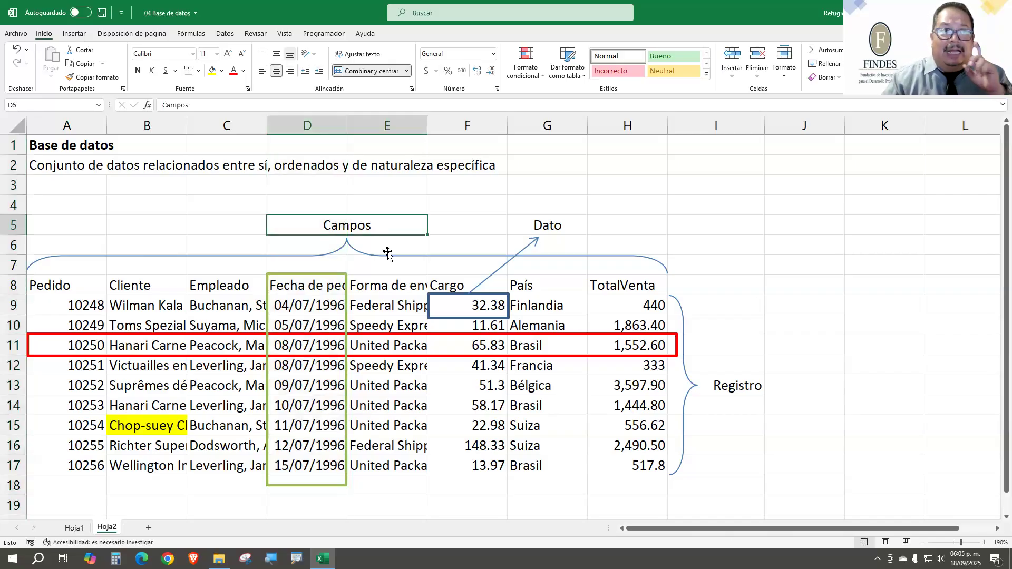
click(391, 308)
click(439, 302)
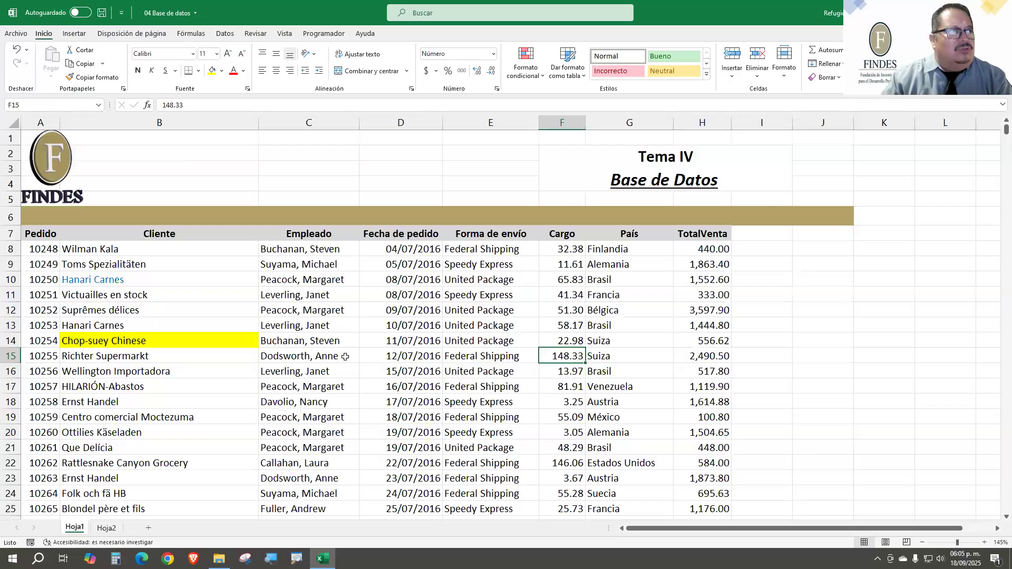
Examine the orders table on Hoja1, covering its header fields and the full extent of the Pedido records from row 8 down
drag(41, 235, 652, 327)
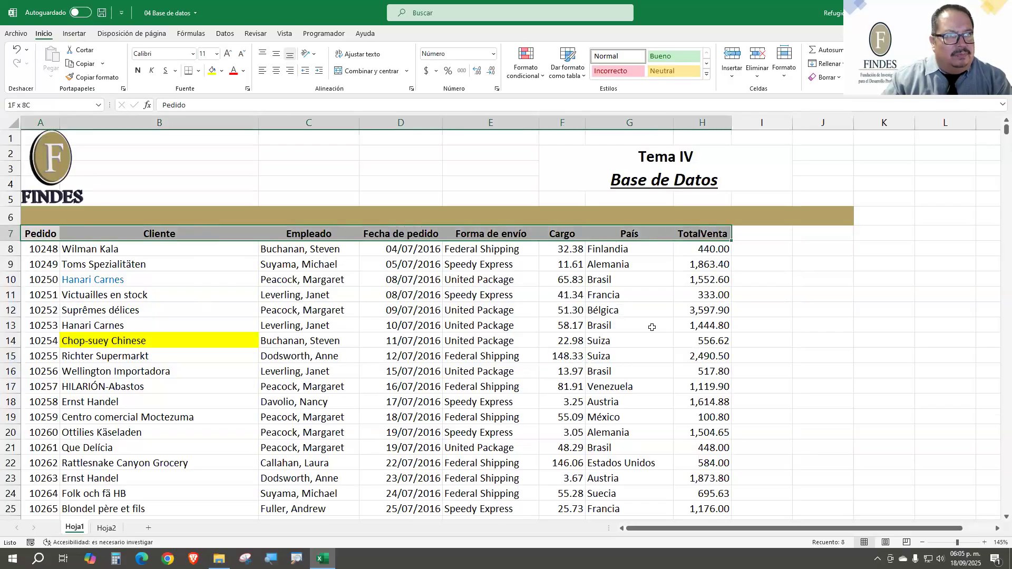
click(51, 251)
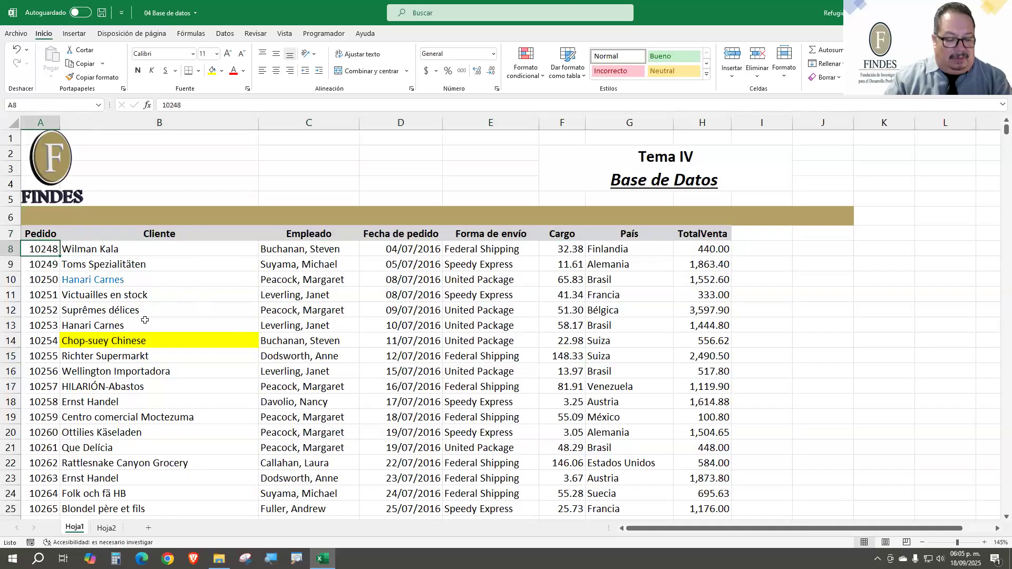
key(ctrl+shift+Down)
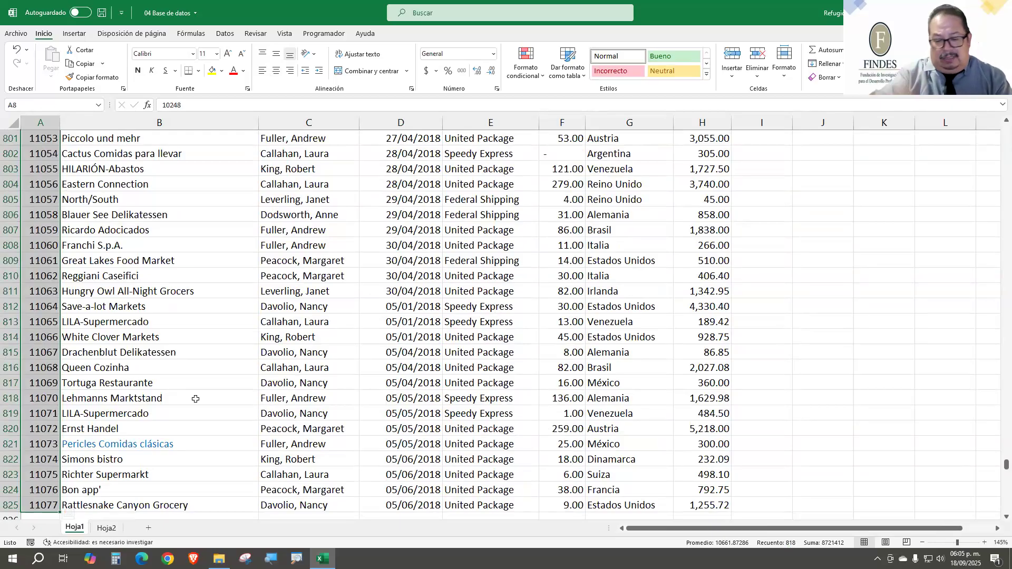
key(ctrl+Up)
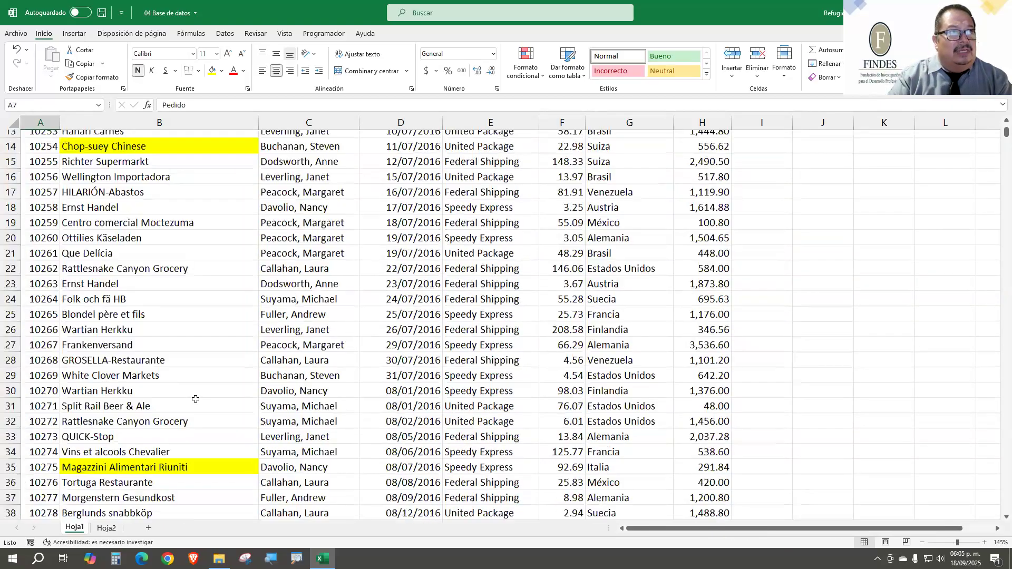
key(ctrl+Up)
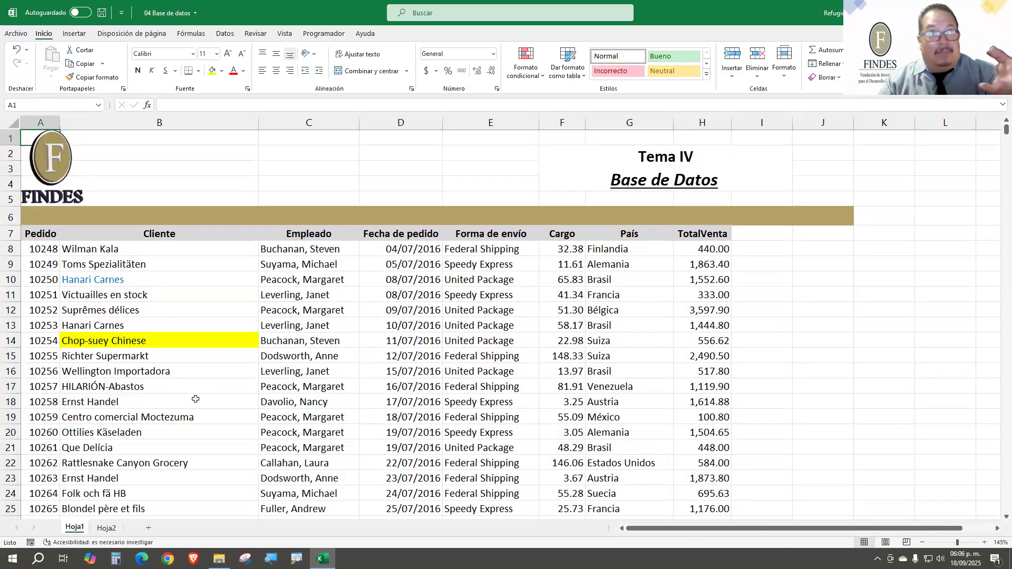
click(153, 275)
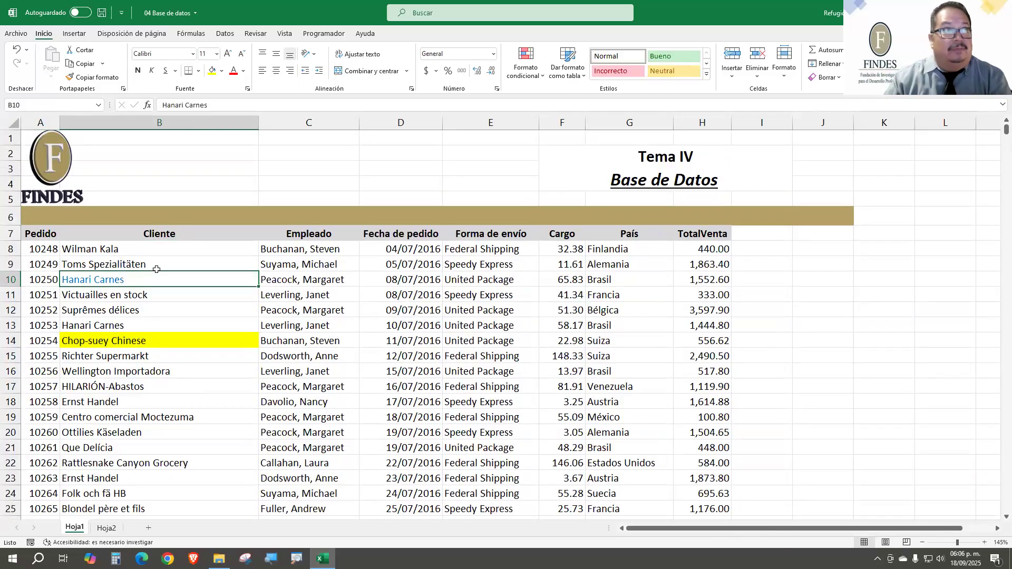
Examine the ascending and descending sort options for the text, number and date columns Cliente, Pedido and Fecha de pedido
click(226, 35)
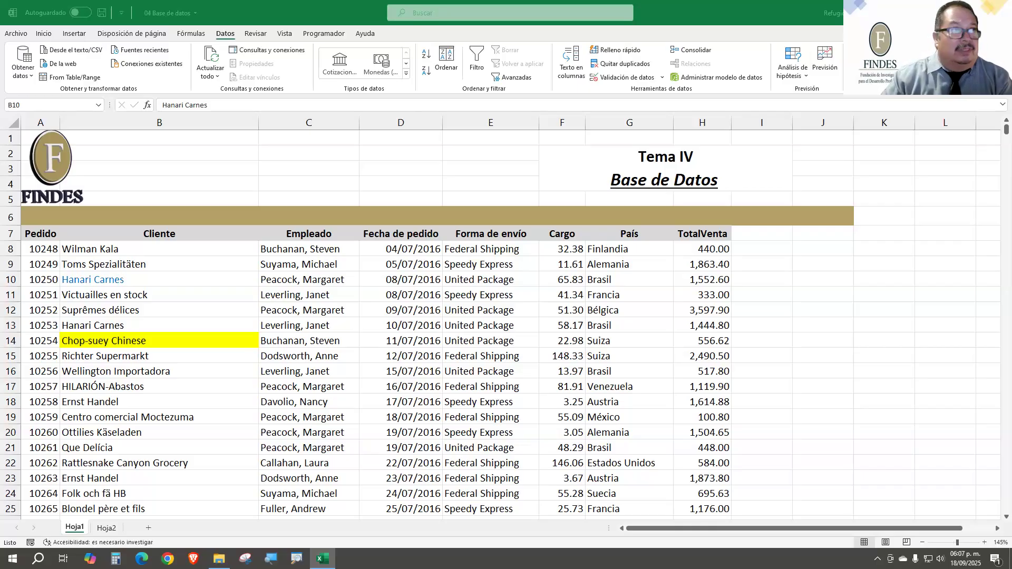
click(437, 322)
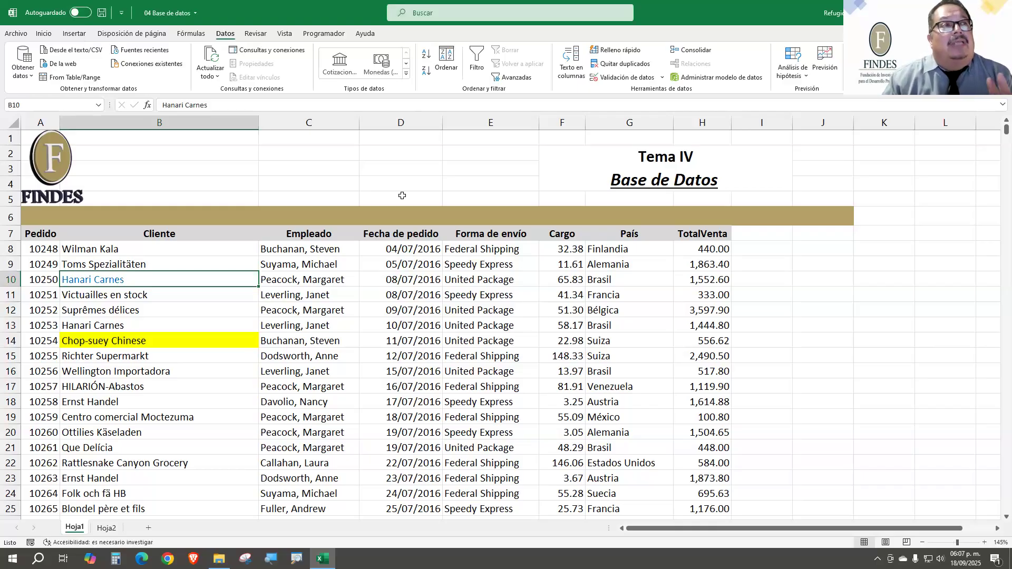
click(285, 263)
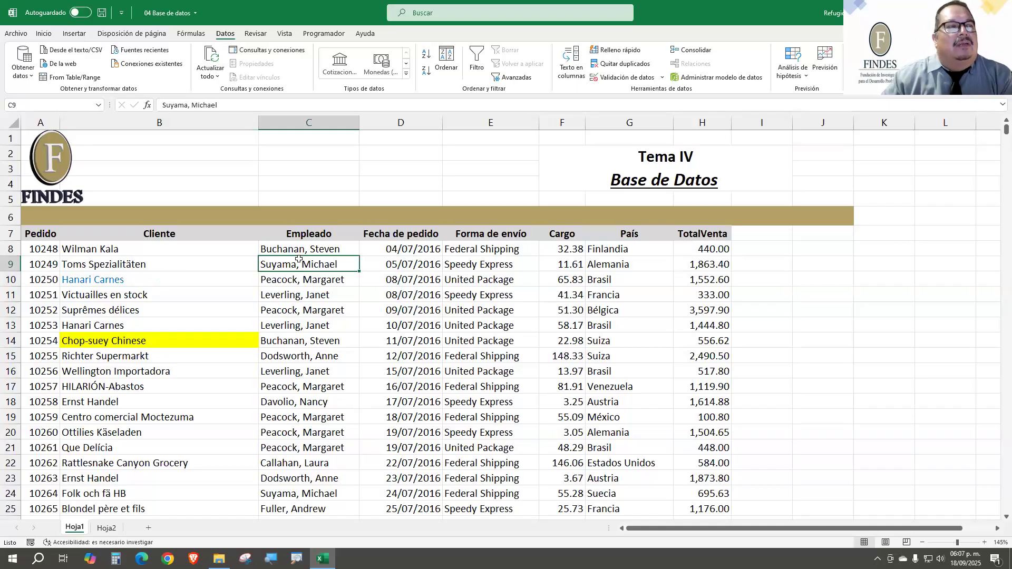
click(178, 263)
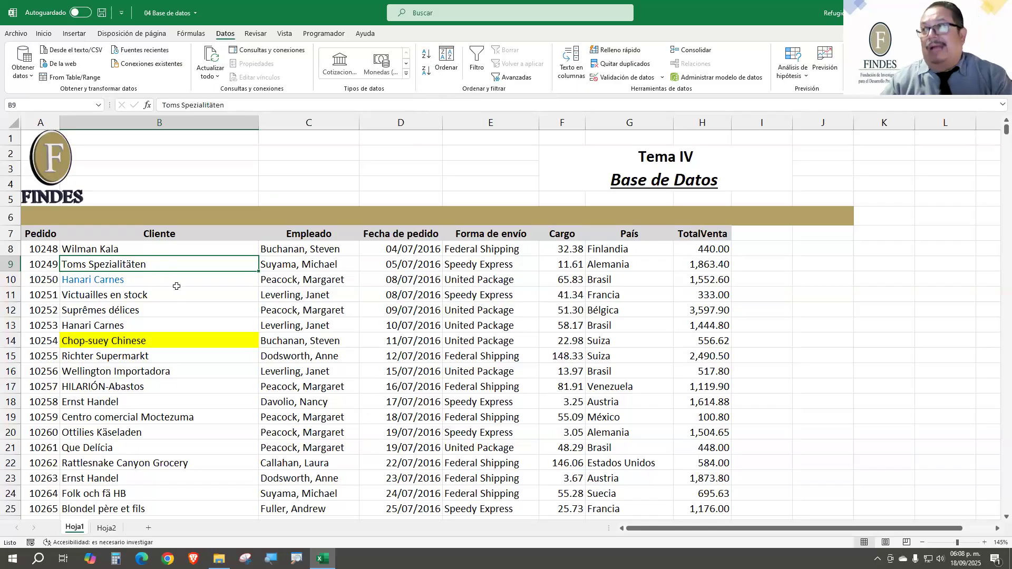
click(150, 249)
click(157, 294)
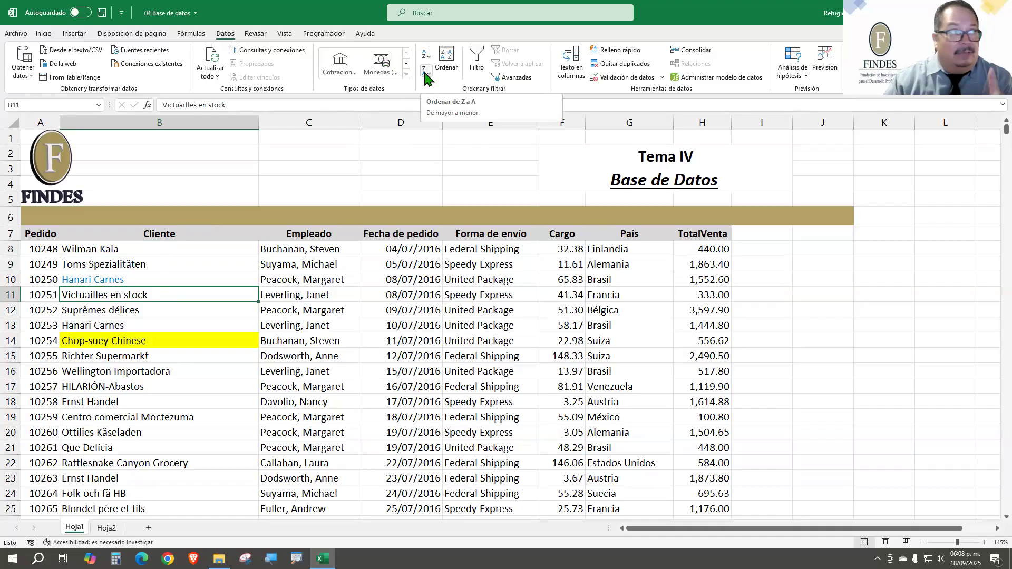
click(45, 262)
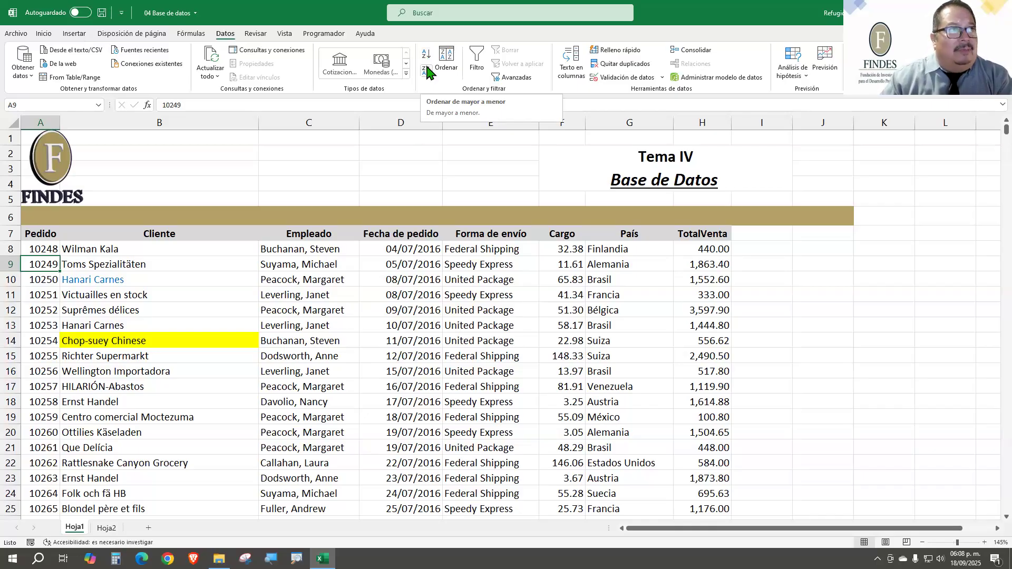
click(397, 269)
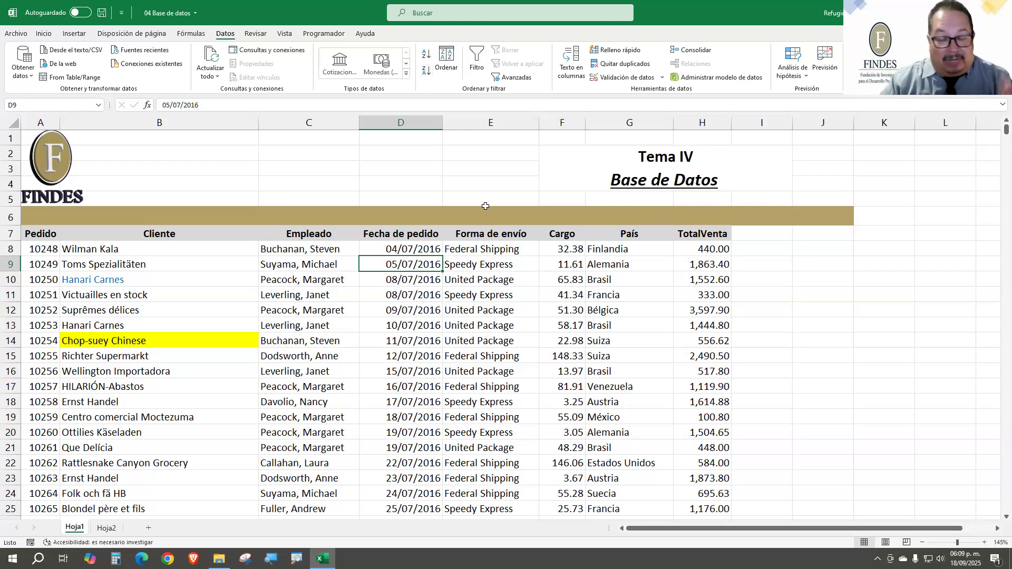
Sort the orders table by the Empleado column from A to Z
click(279, 266)
click(304, 279)
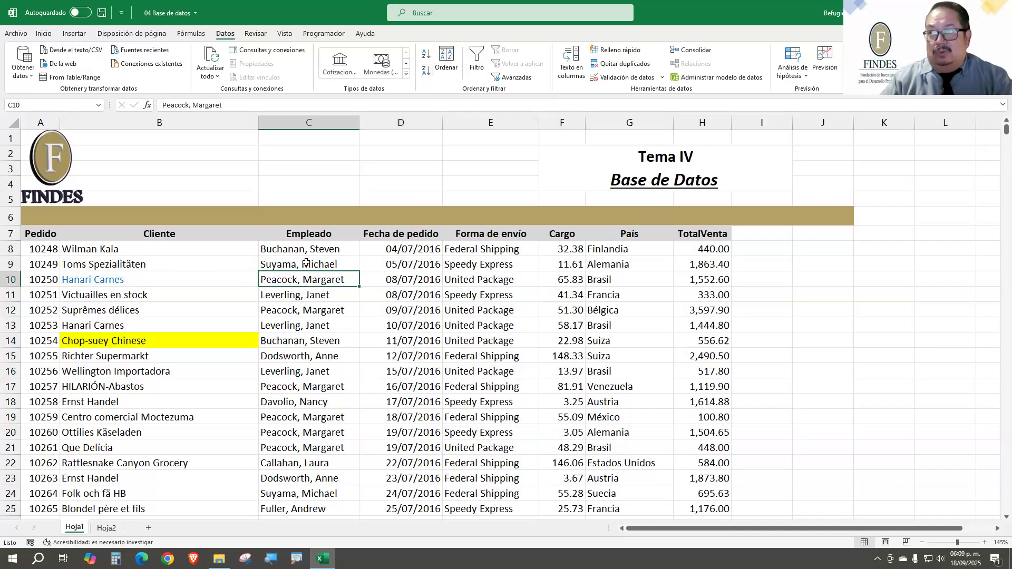
click(426, 55)
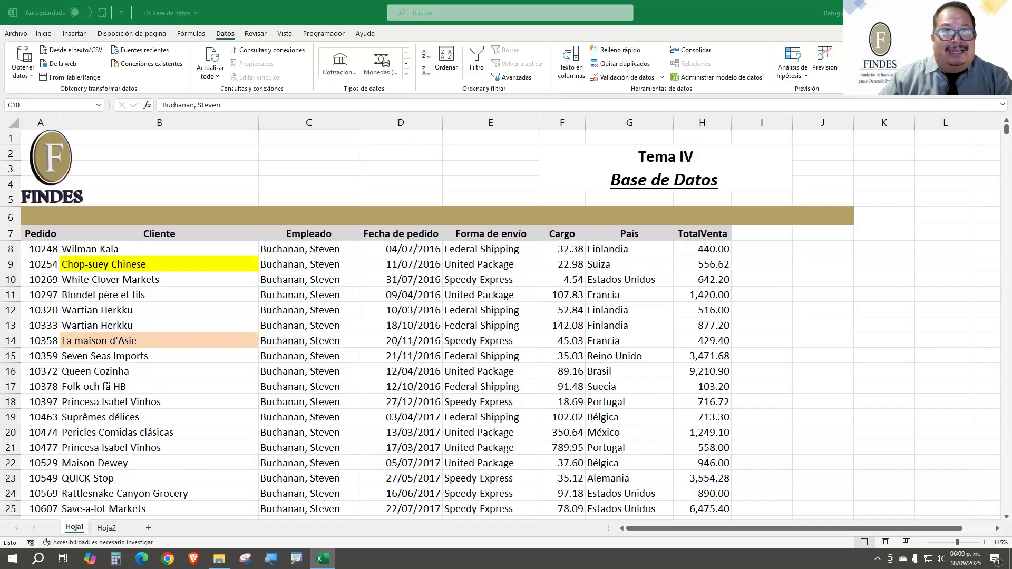
Sort the orders table by Fecha de pedido from oldest to newest
click(314, 252)
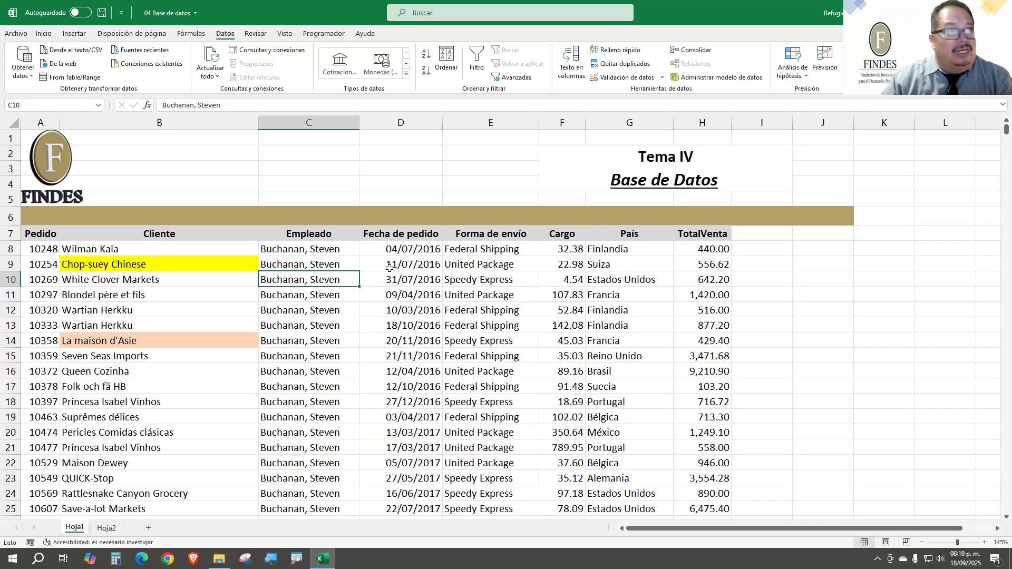
click(406, 264)
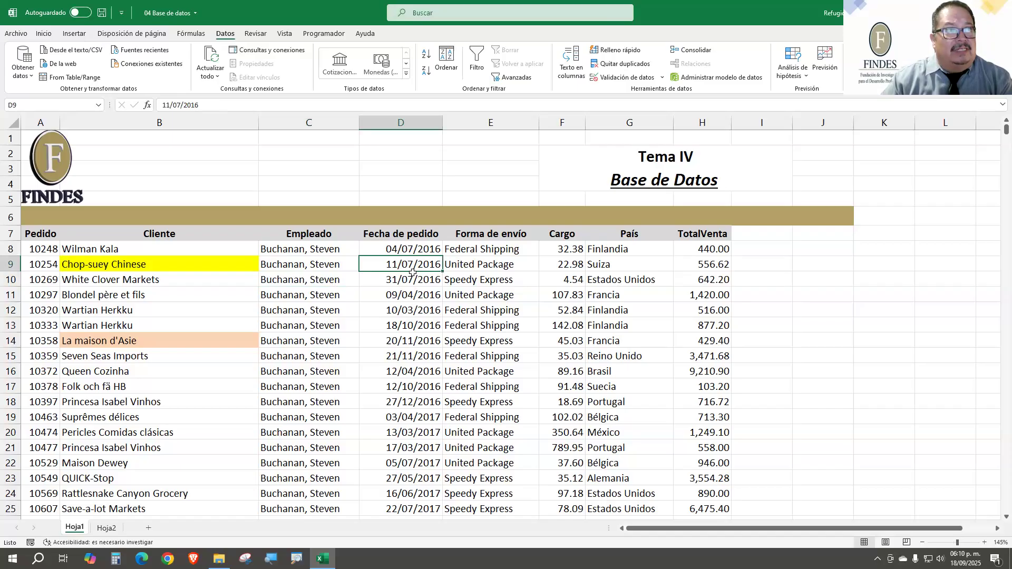
click(425, 55)
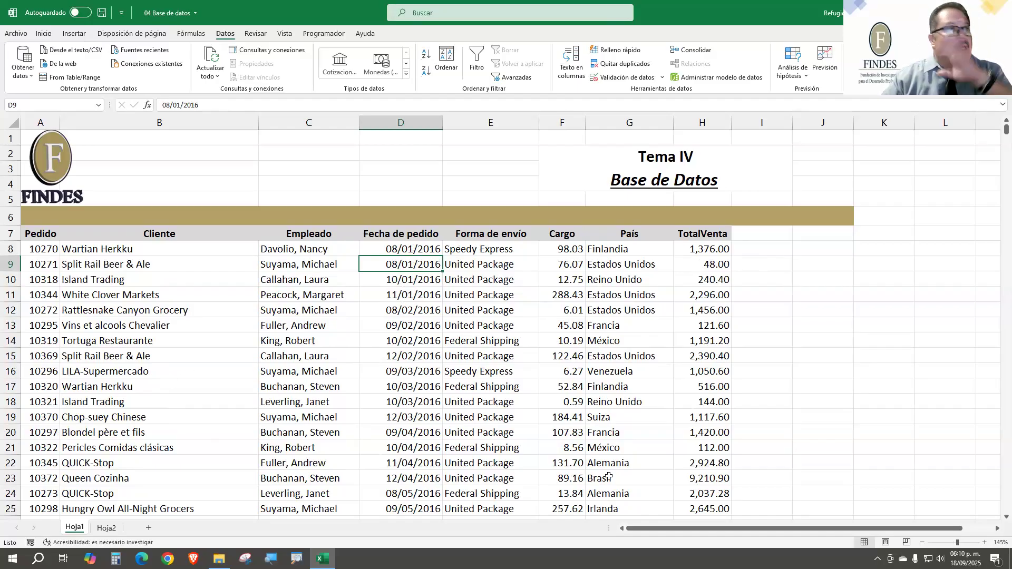
Sort the orders table by TotalVenta from largest to smallest, and return it to ascending Pedido order
click(703, 249)
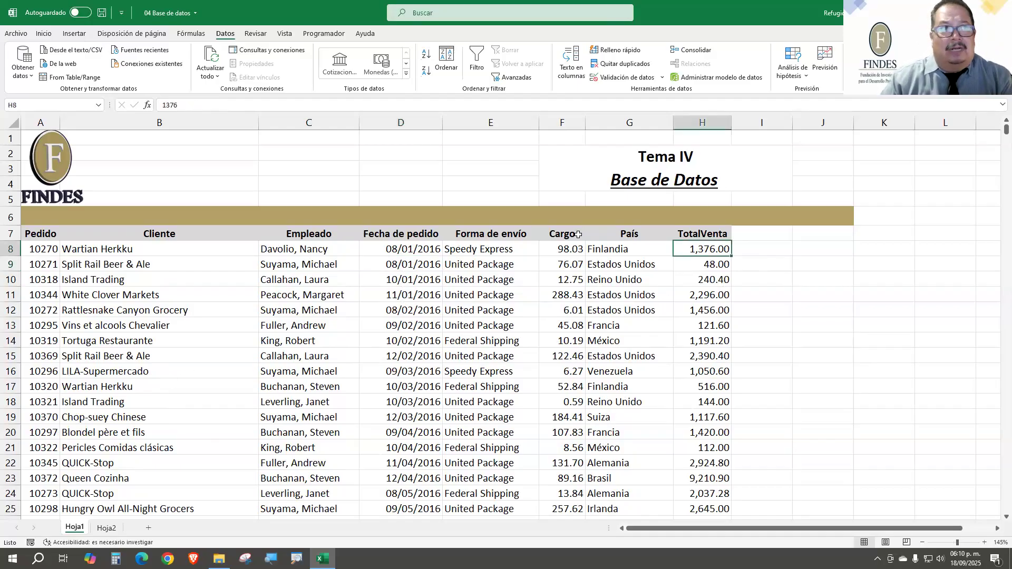
click(429, 75)
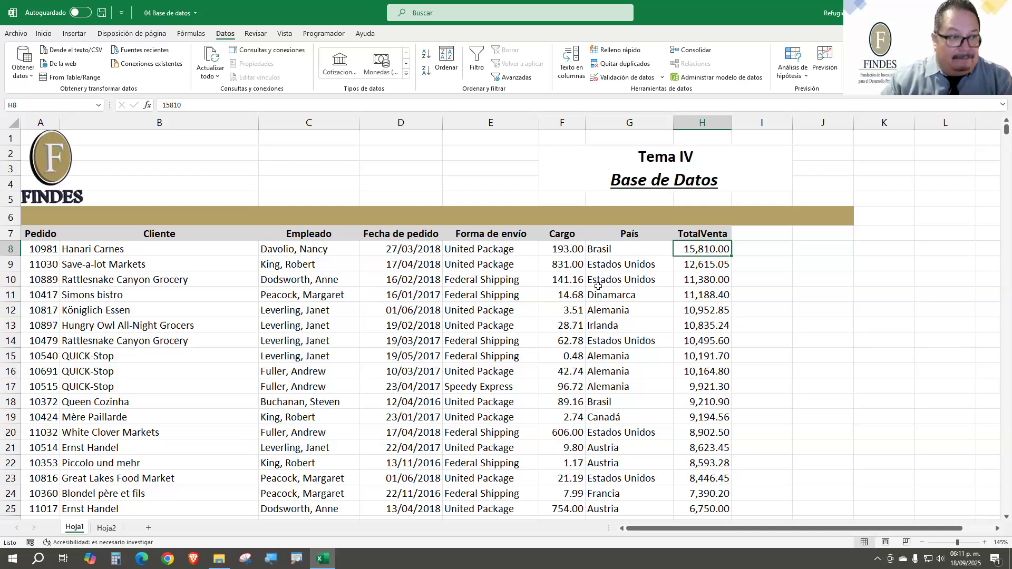
click(49, 259)
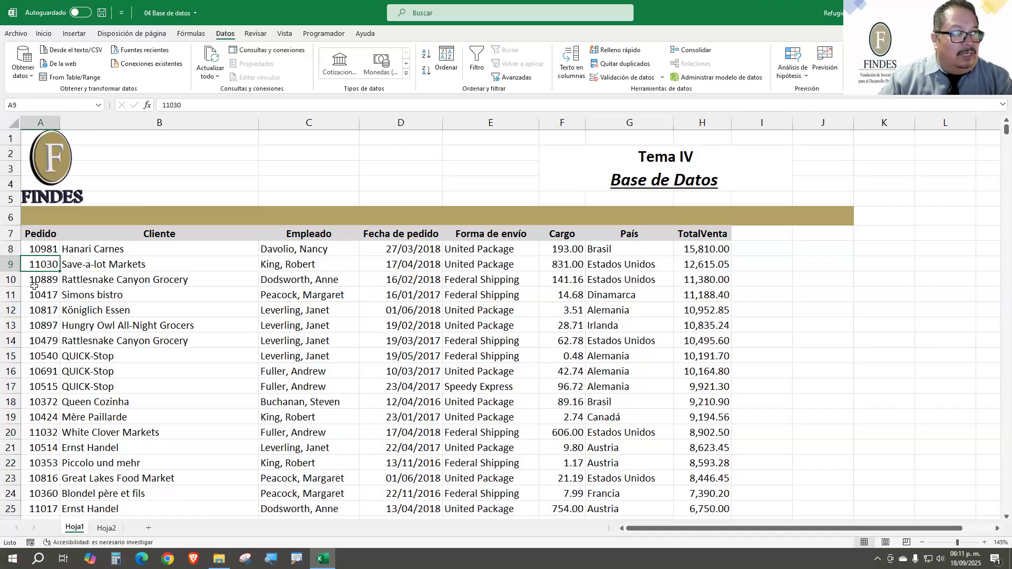
click(427, 61)
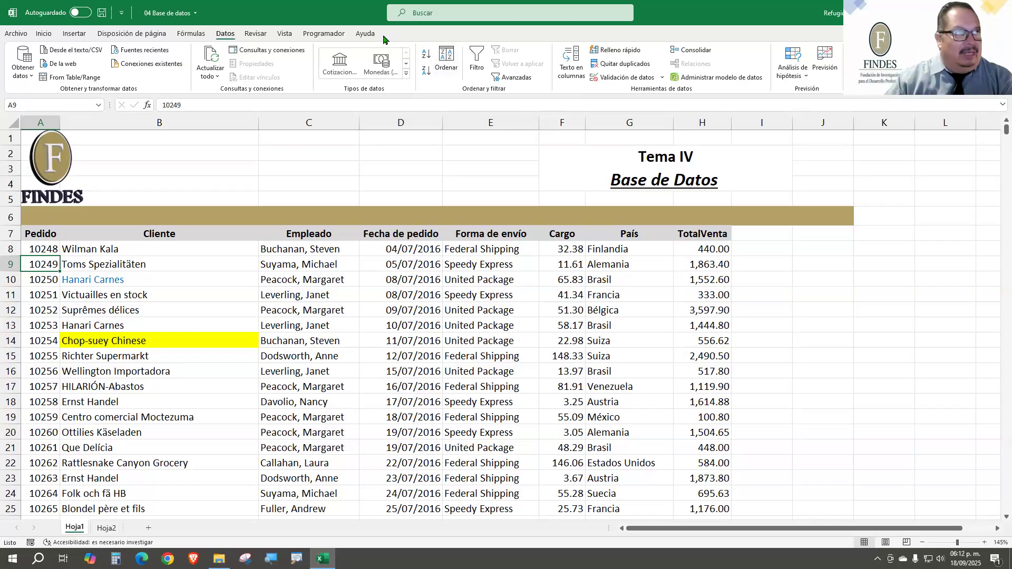
Open the custom sort settings for the orders table and switch the "Mis datos tienen encabezados" option off and back on
click(452, 69)
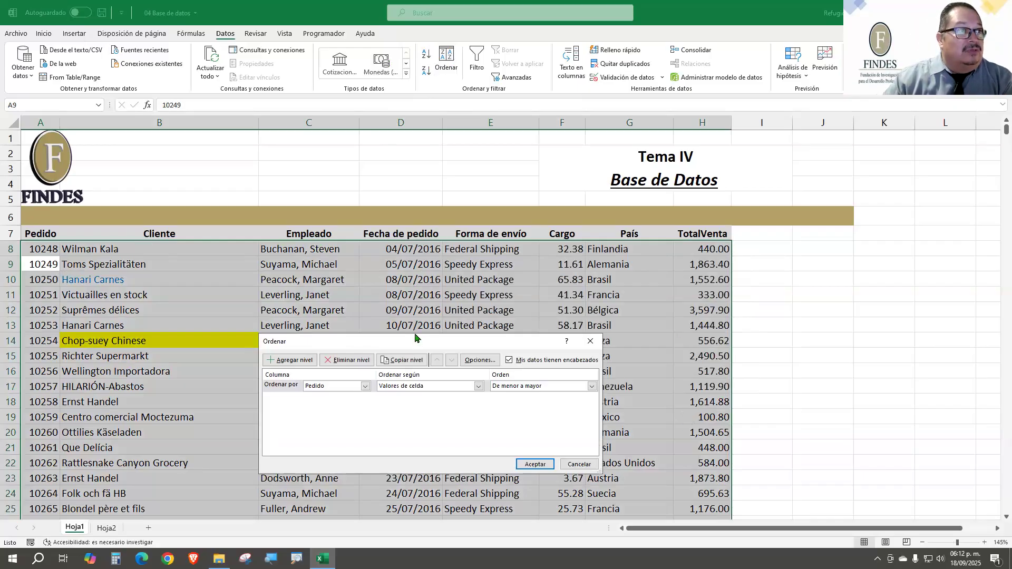
drag(415, 338, 400, 268)
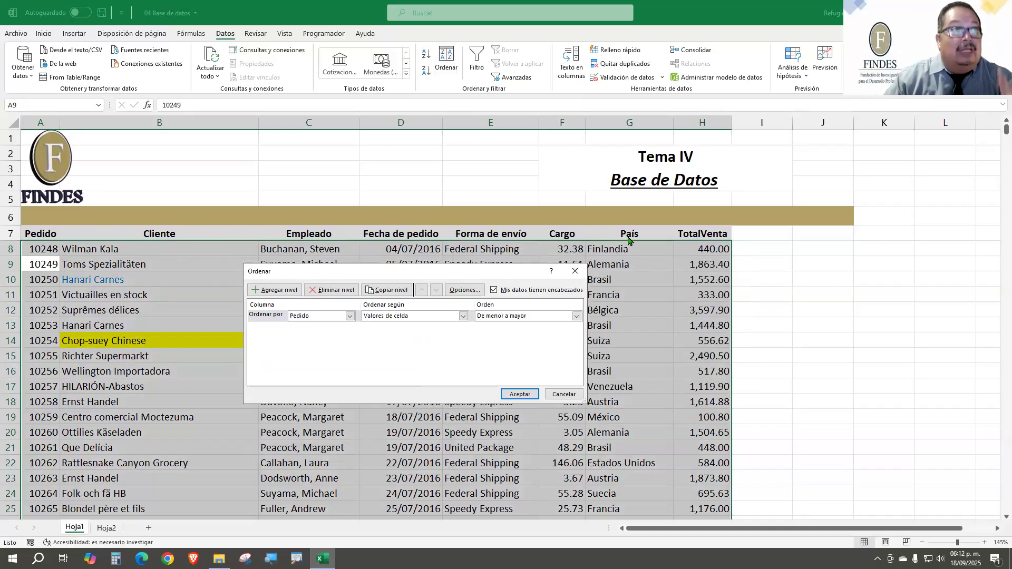
mouse_move(493, 268)
mouse_down()
mouse_move(493, 252)
mouse_move(495, 280)
mouse_up()
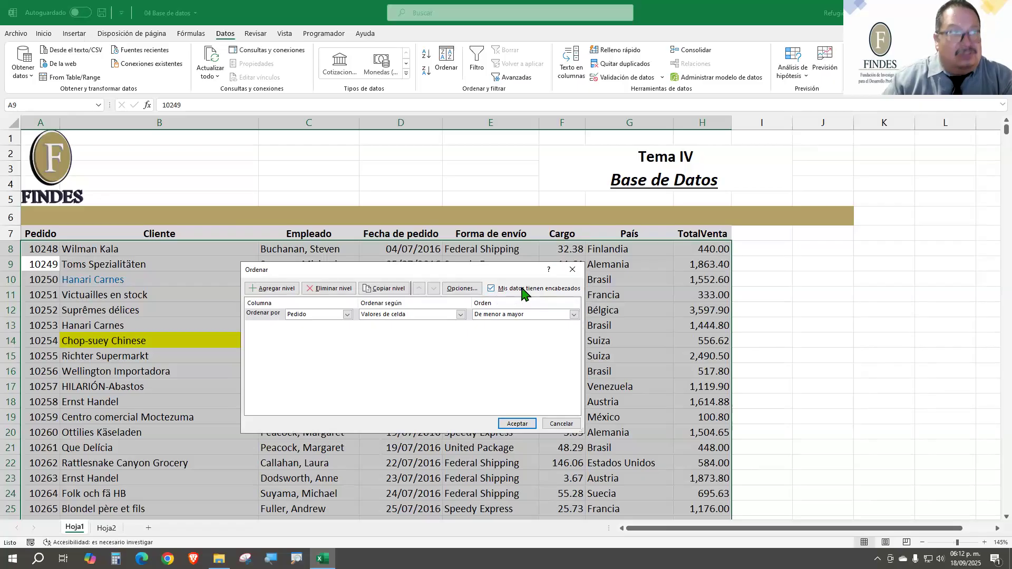
click(491, 289)
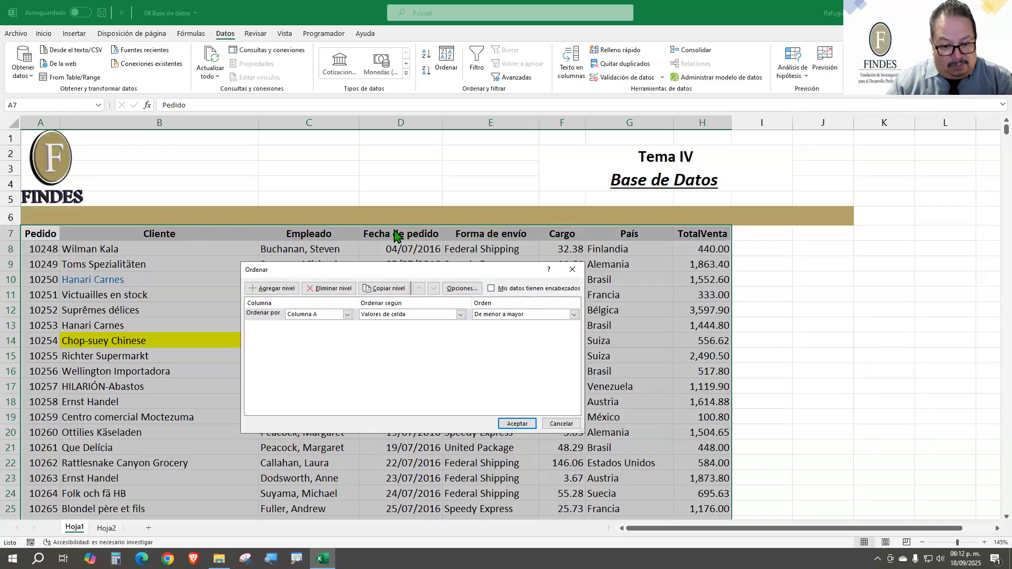
click(490, 289)
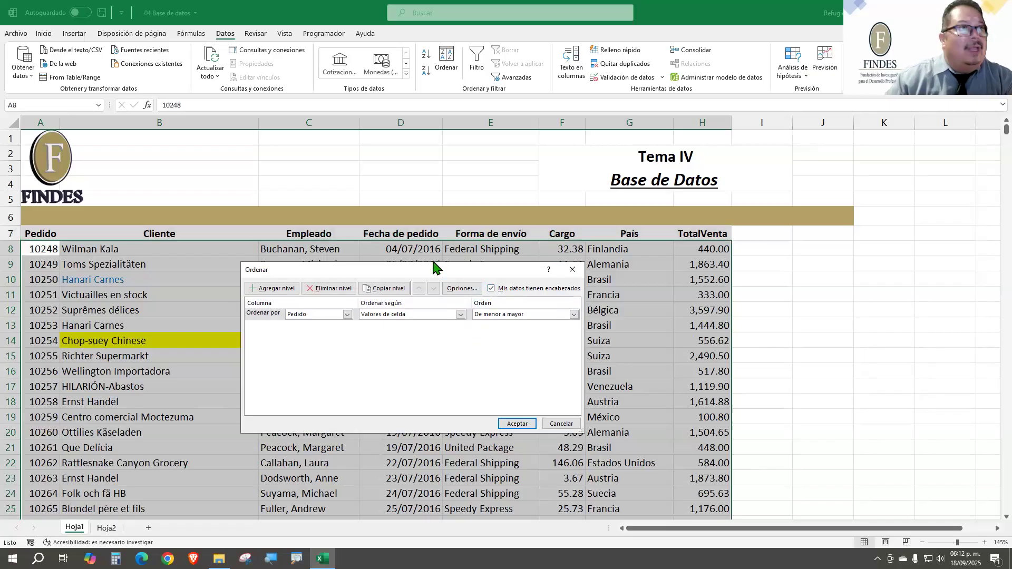
mouse_move(426, 263)
mouse_down()
mouse_move(428, 254)
mouse_move(434, 259)
mouse_up()
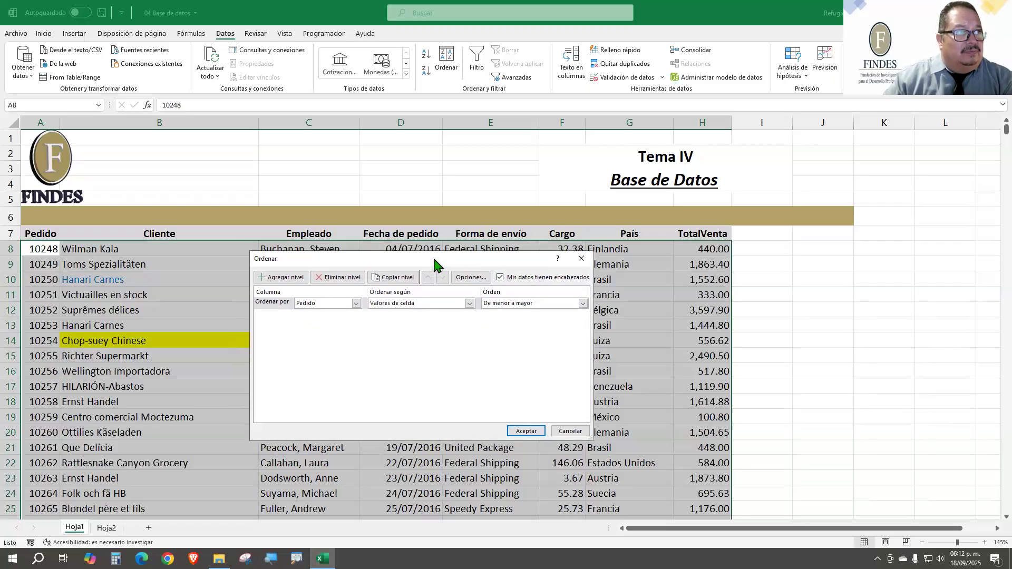
Add six blank levels below the Pedido level in the custom sort
click(288, 280)
click(288, 280)
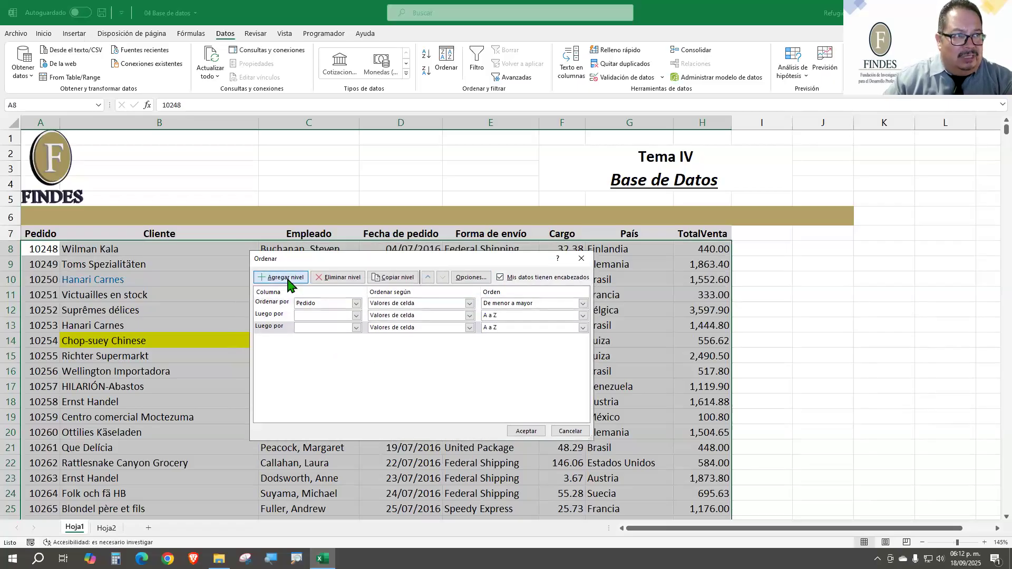
click(288, 280)
click(288, 279)
click(288, 280)
click(288, 280)
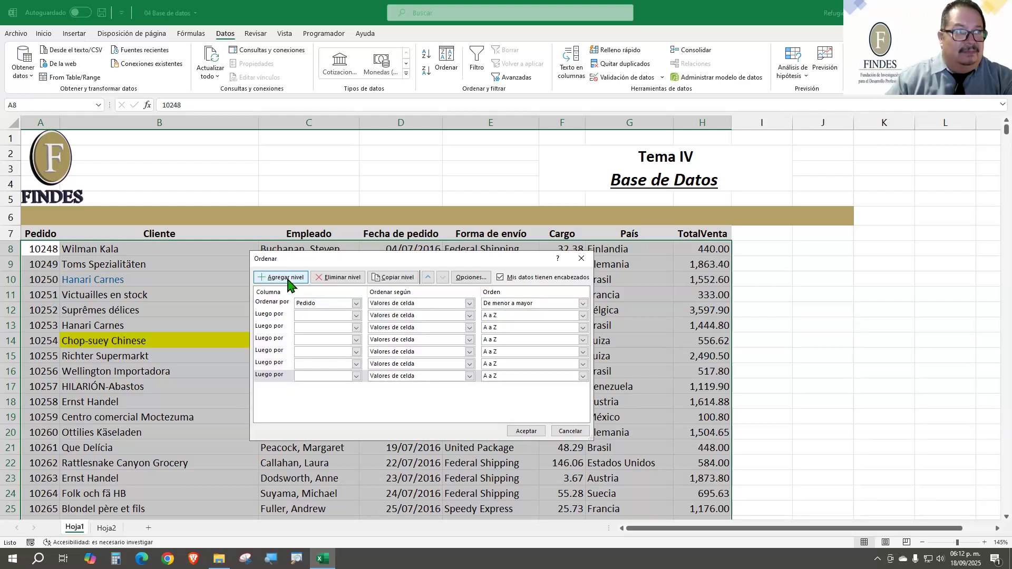
Delete the six blank sort levels, keeping only the Pedido level
click(340, 278)
click(340, 278)
click(340, 278)
click(340, 278)
click(340, 278)
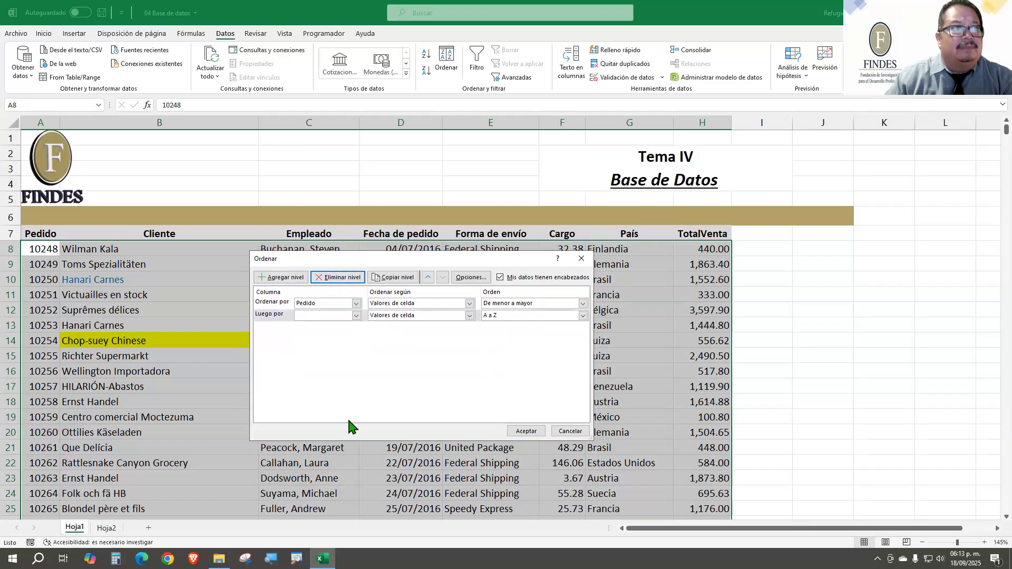
click(338, 277)
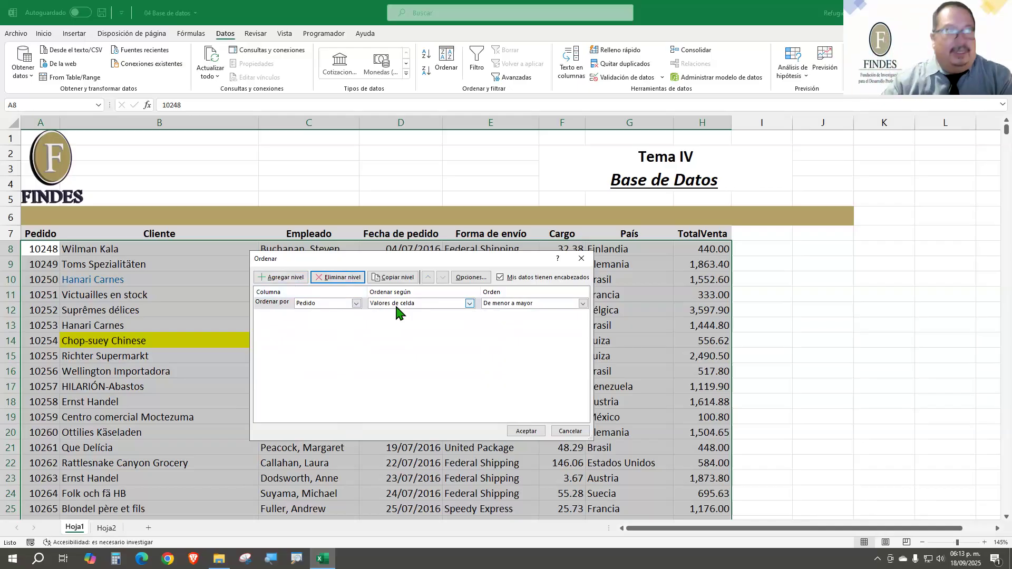
Duplicate the Pedido sort level twice and change the last copy's column to Cliente
click(394, 277)
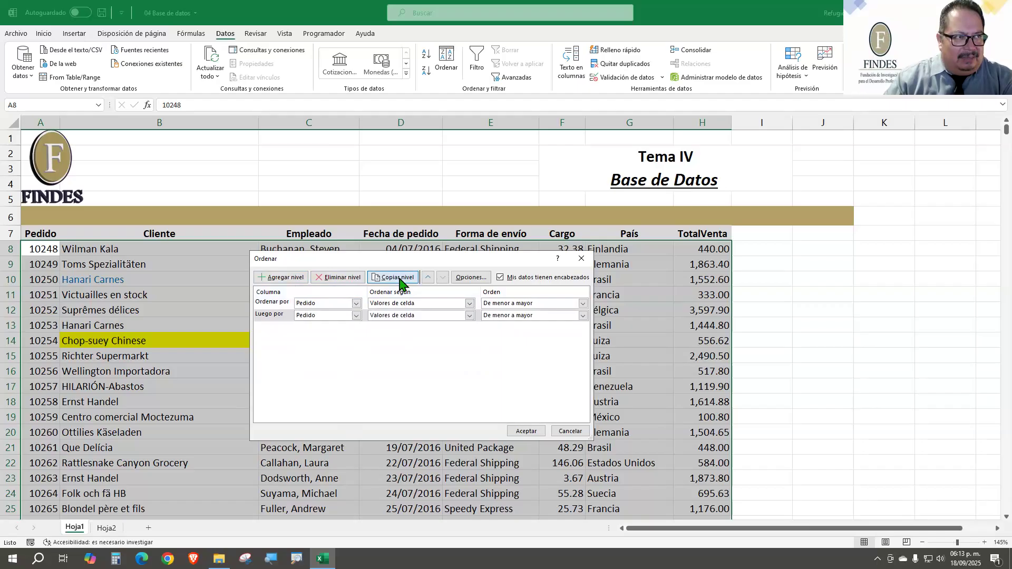
click(394, 277)
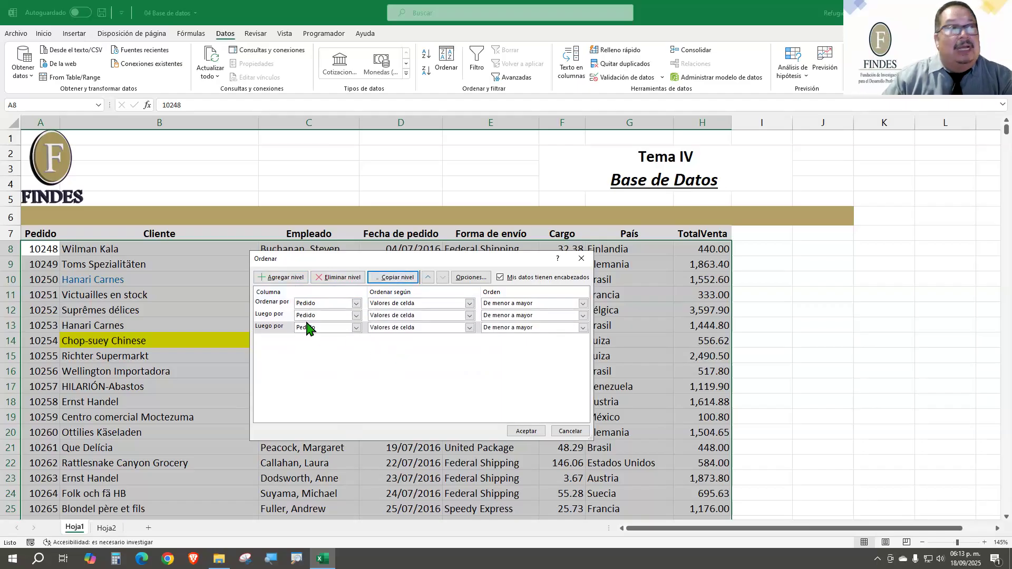
click(357, 328)
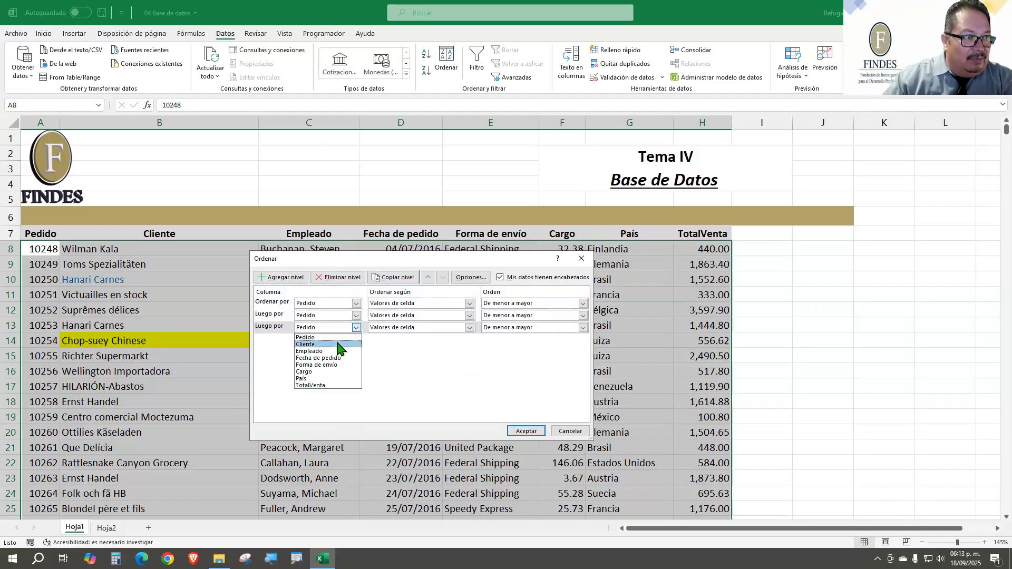
click(339, 345)
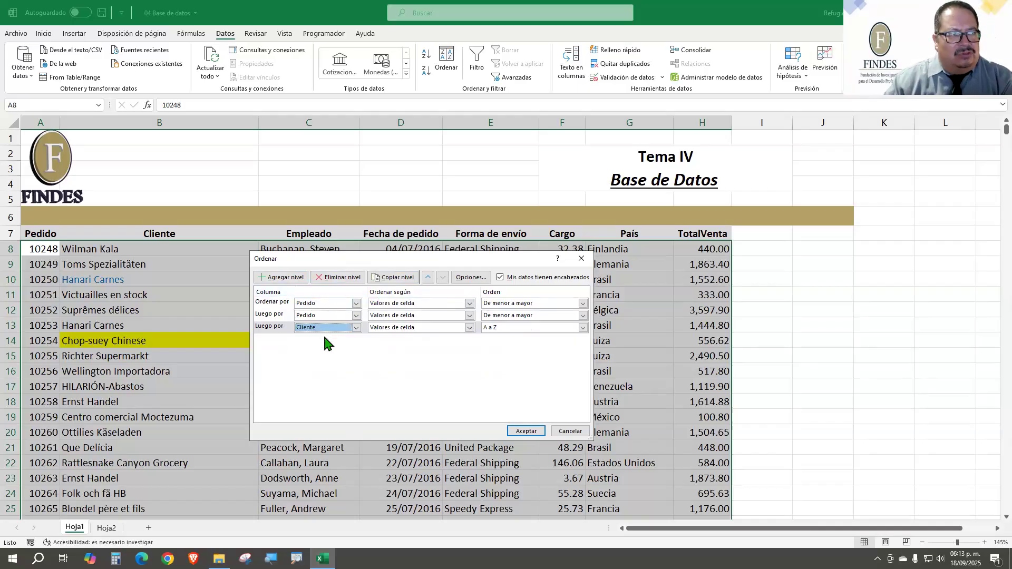
Move the Cliente sort level up to first priority and back down to last, twice
click(274, 331)
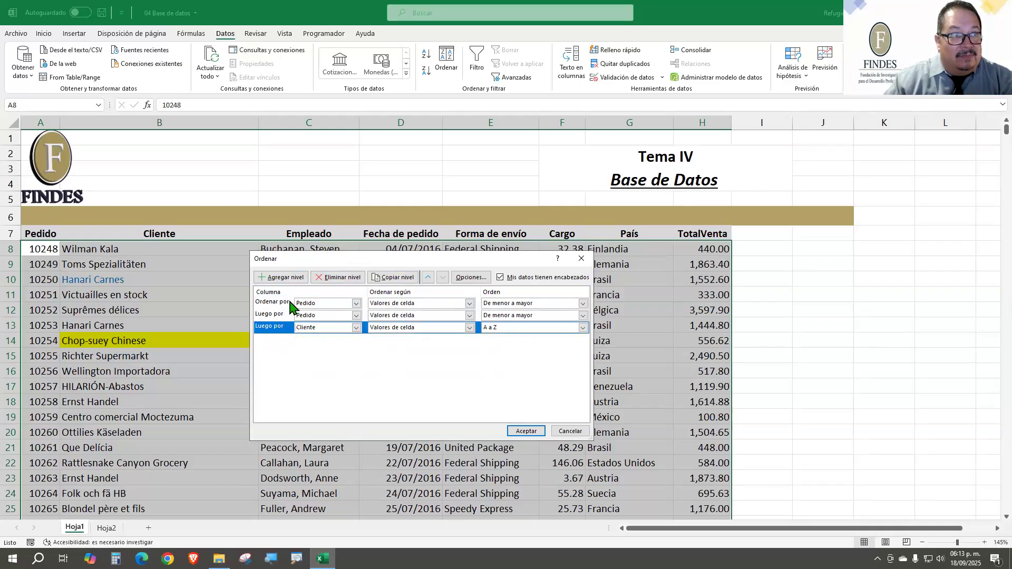
click(428, 278)
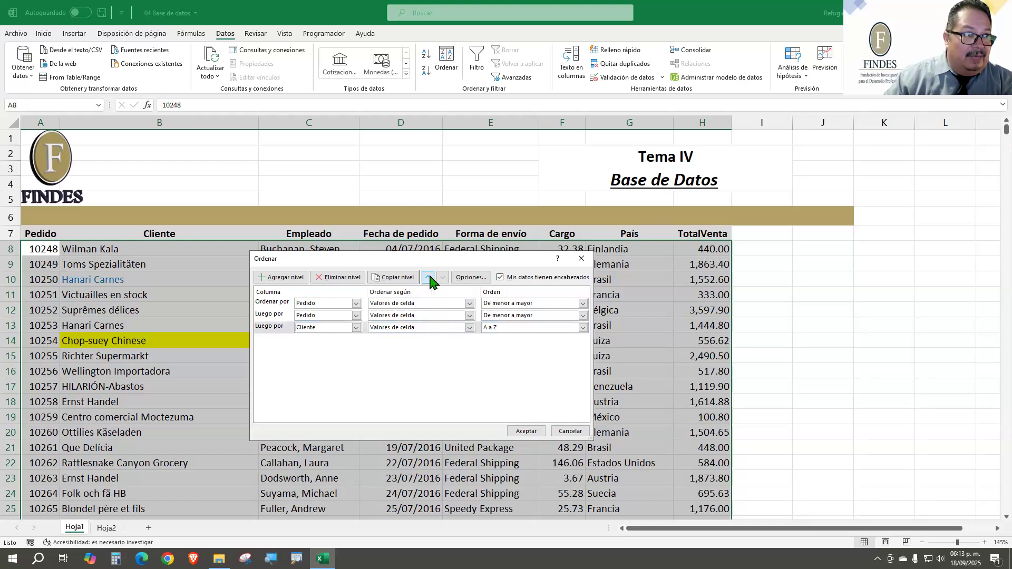
click(428, 278)
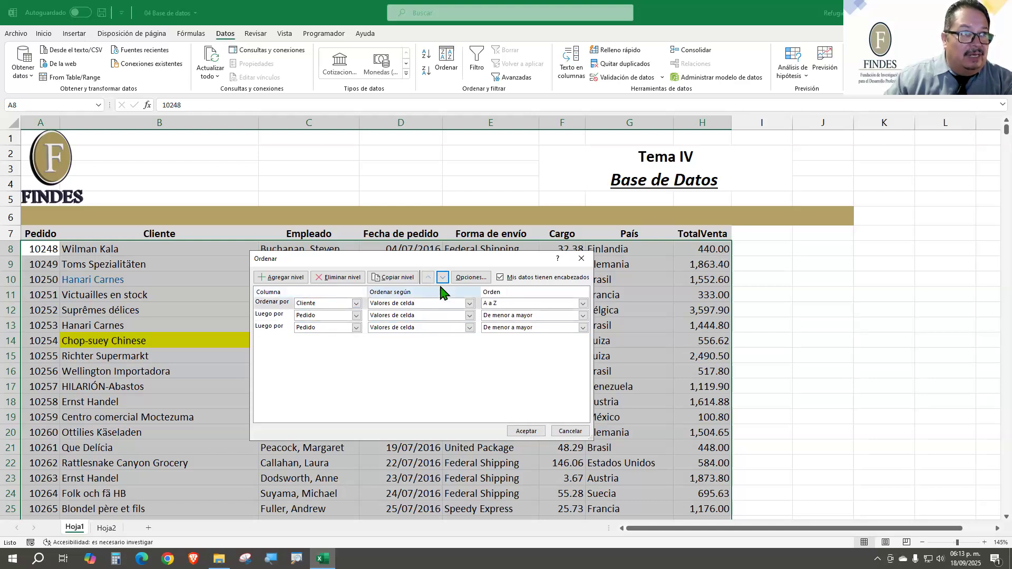
click(443, 278)
click(443, 277)
click(428, 277)
click(428, 278)
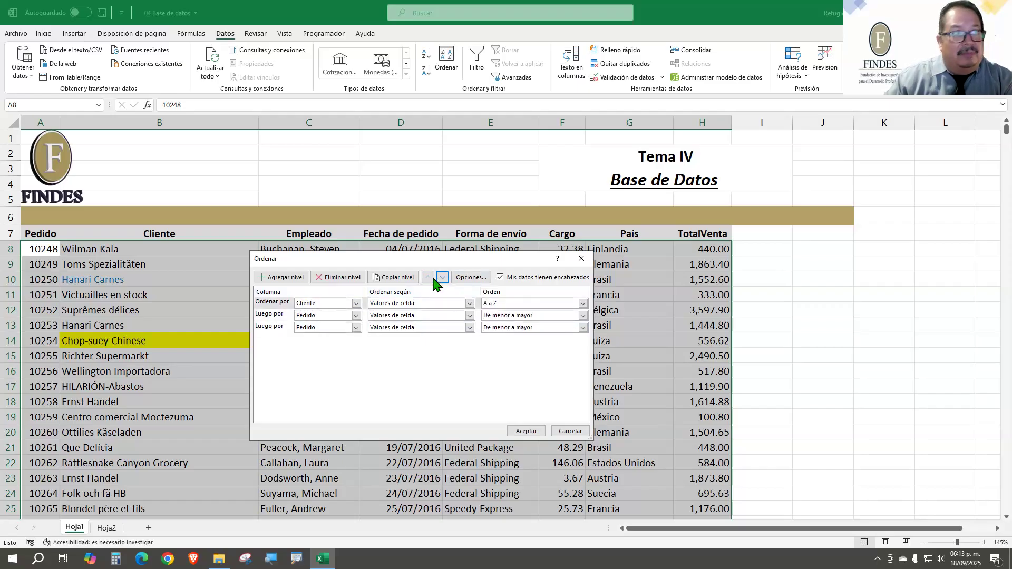
click(442, 277)
click(443, 278)
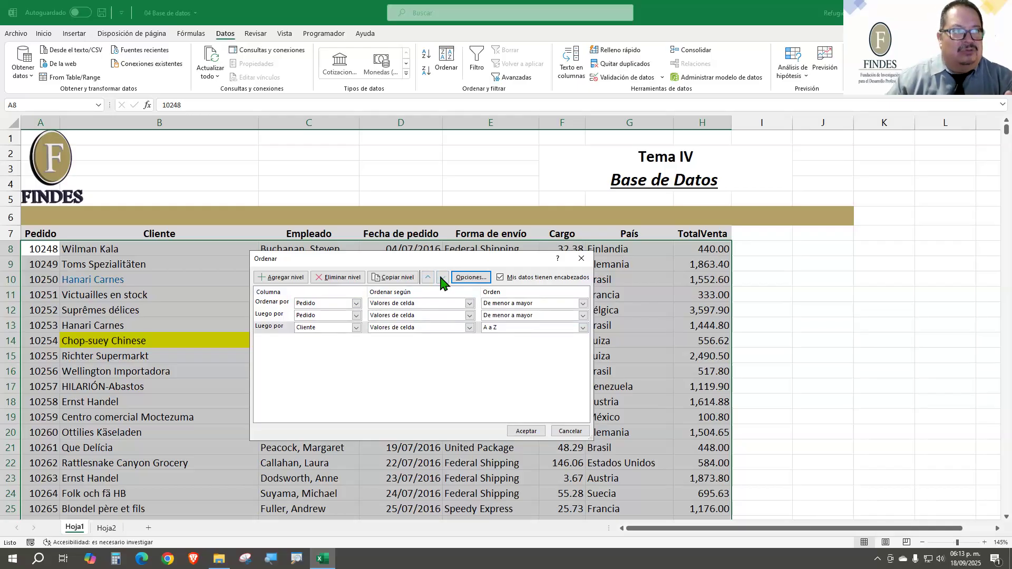
Delete all existing sort levels and add four blank ones
click(337, 277)
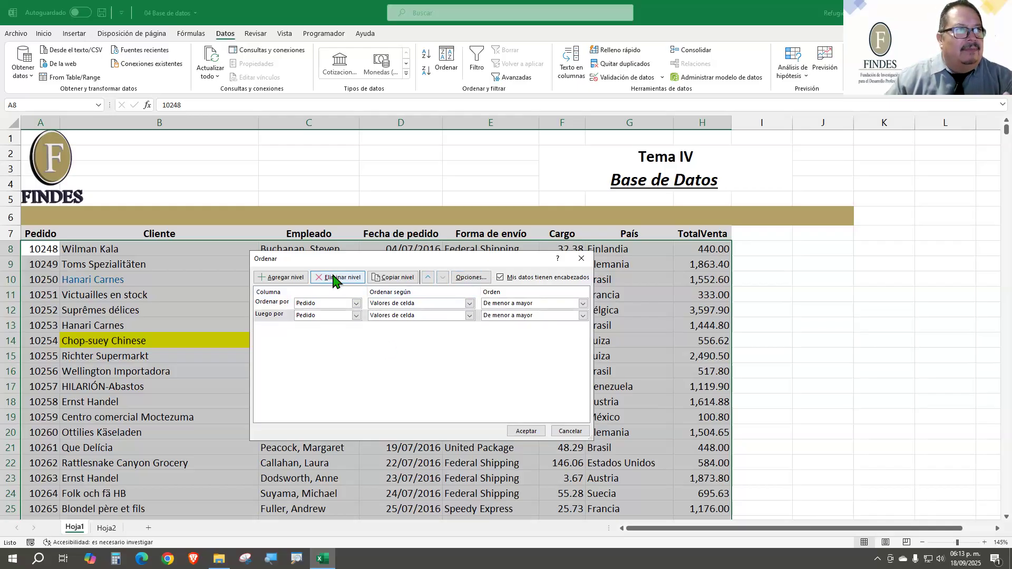
click(337, 278)
click(337, 277)
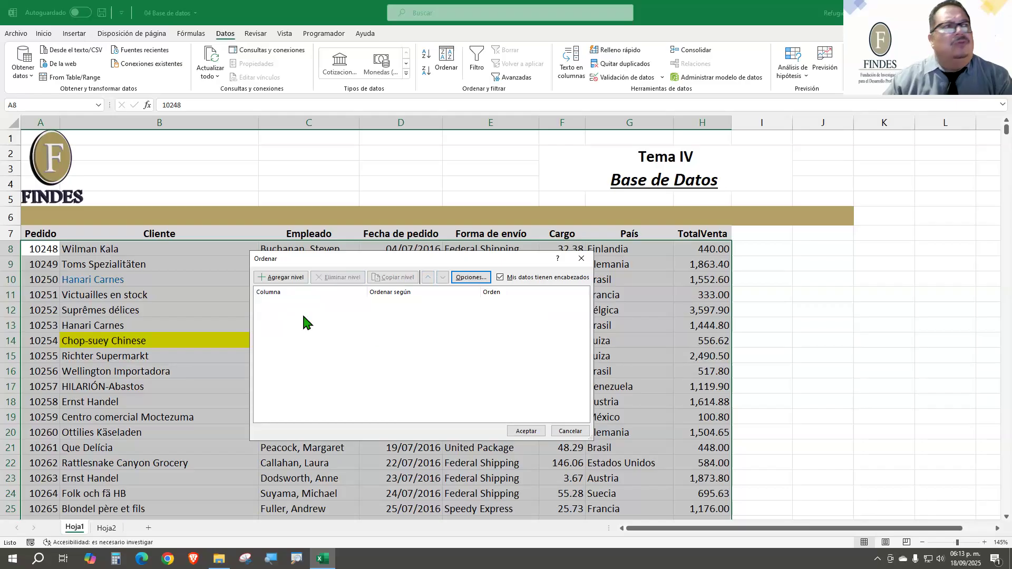
click(284, 278)
click(285, 278)
click(284, 277)
click(284, 278)
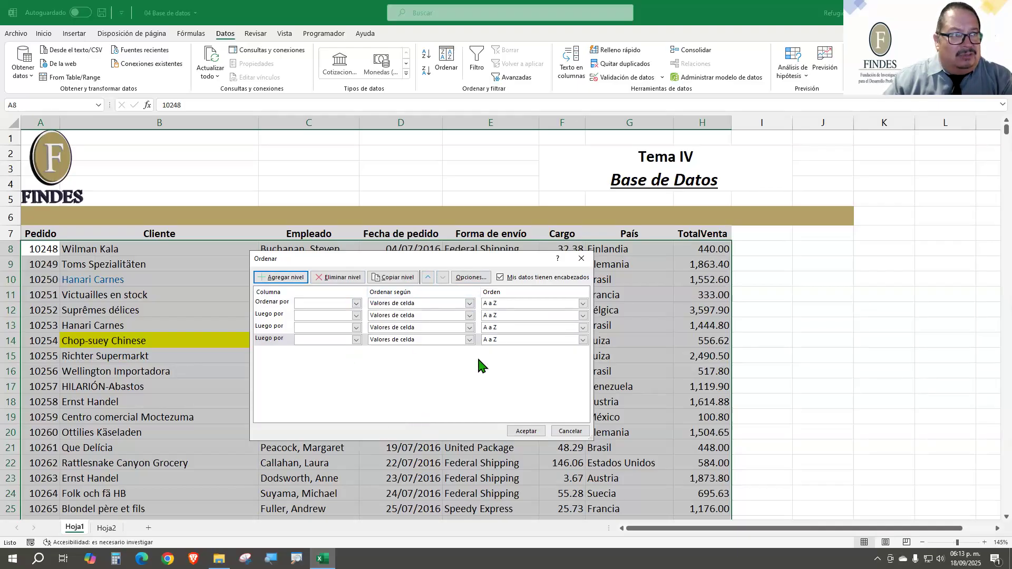
Sort the orders table by País, Cliente, Empleado and Forma de envío, in that priority, each by cell values from A to Z
click(357, 304)
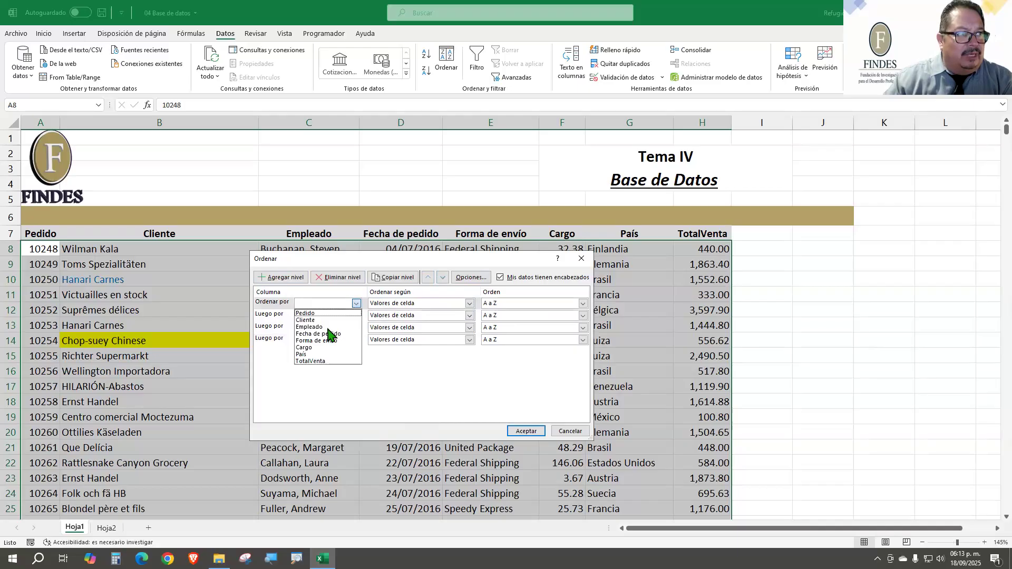
click(316, 354)
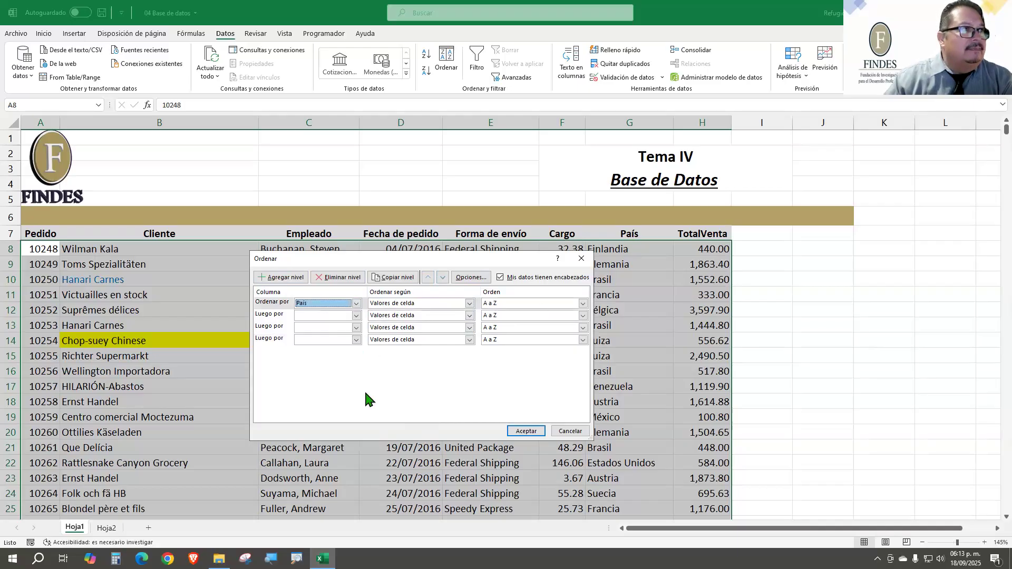
click(356, 316)
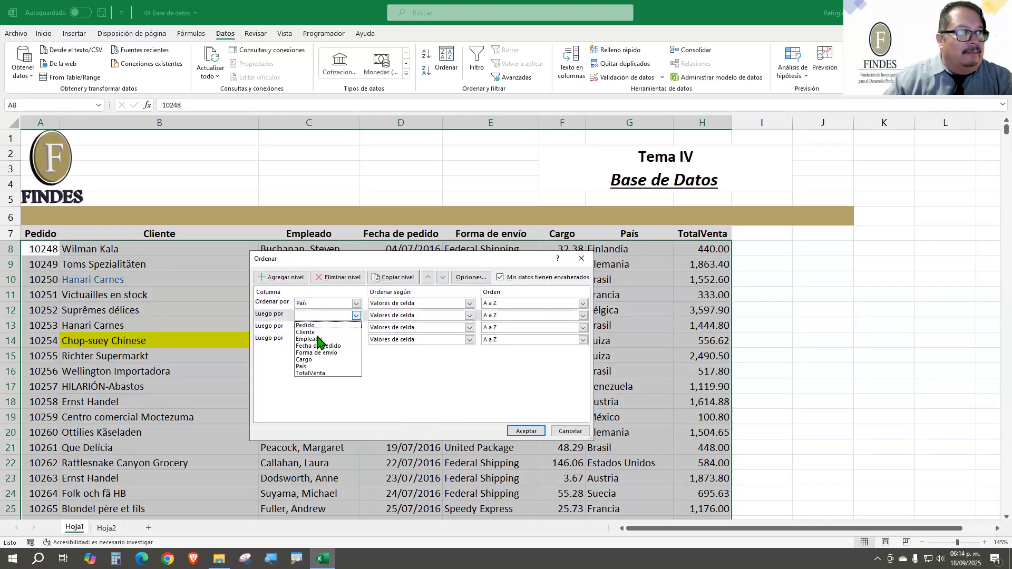
click(318, 331)
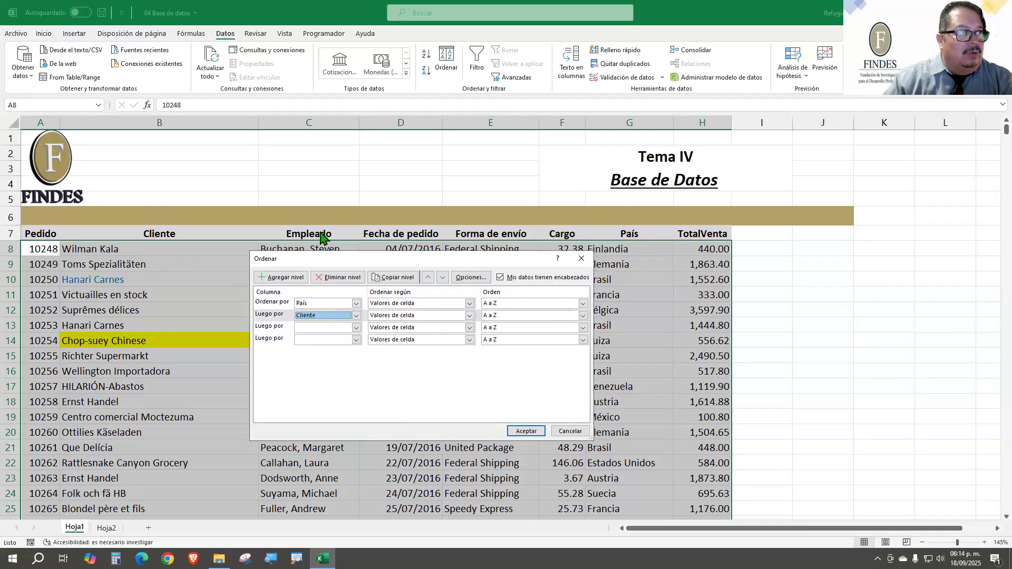
click(356, 327)
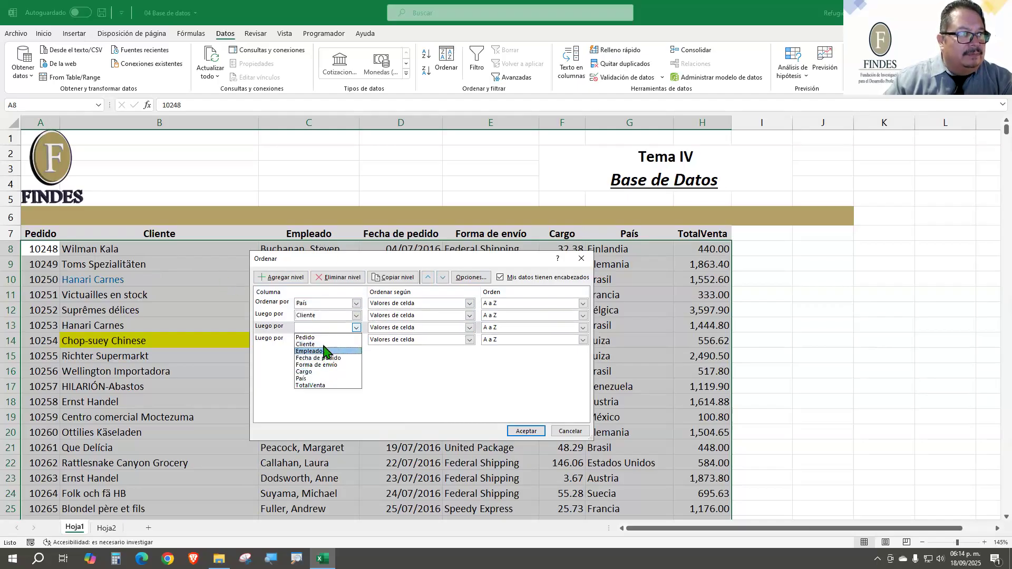
click(324, 351)
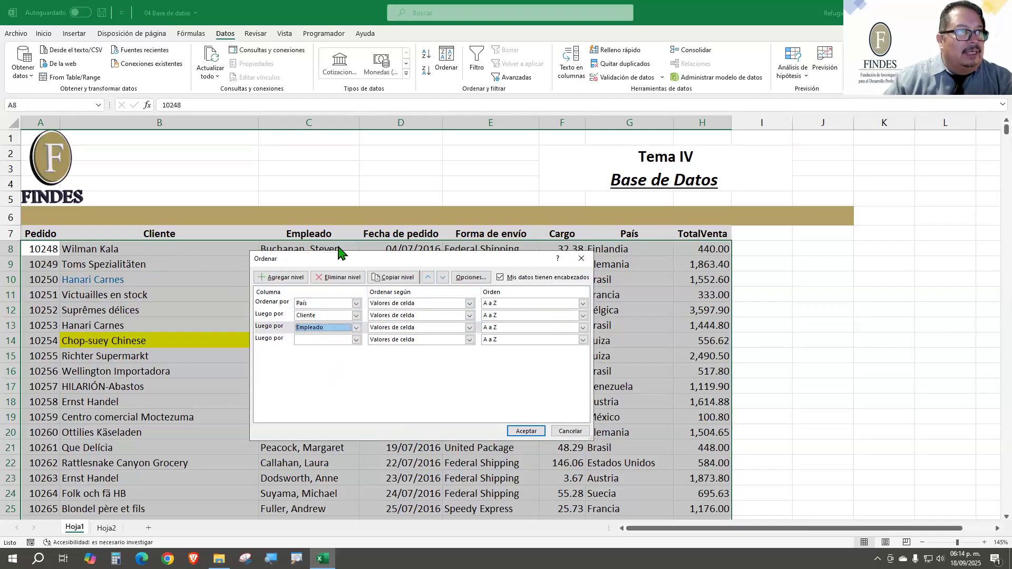
click(356, 340)
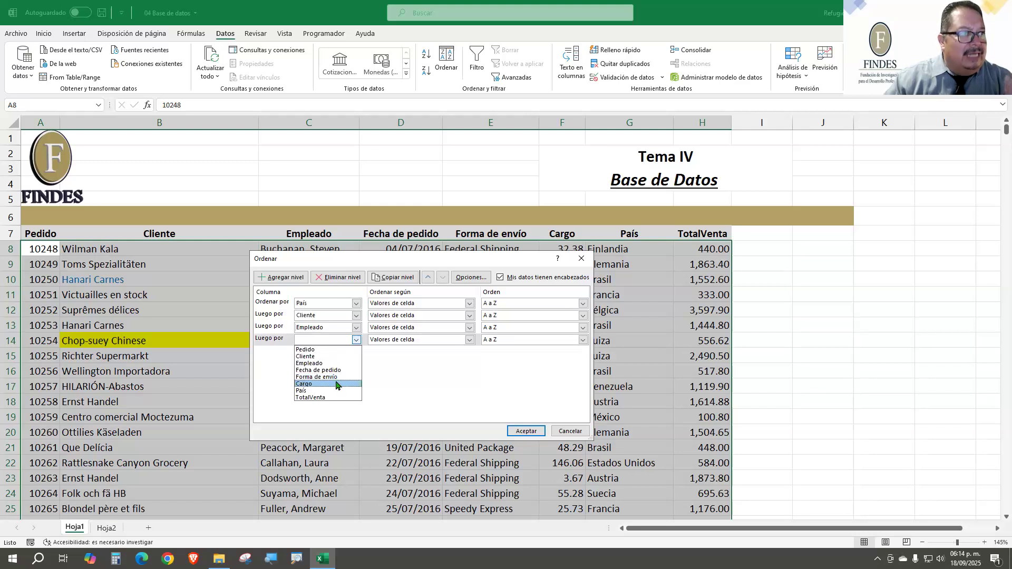
click(334, 378)
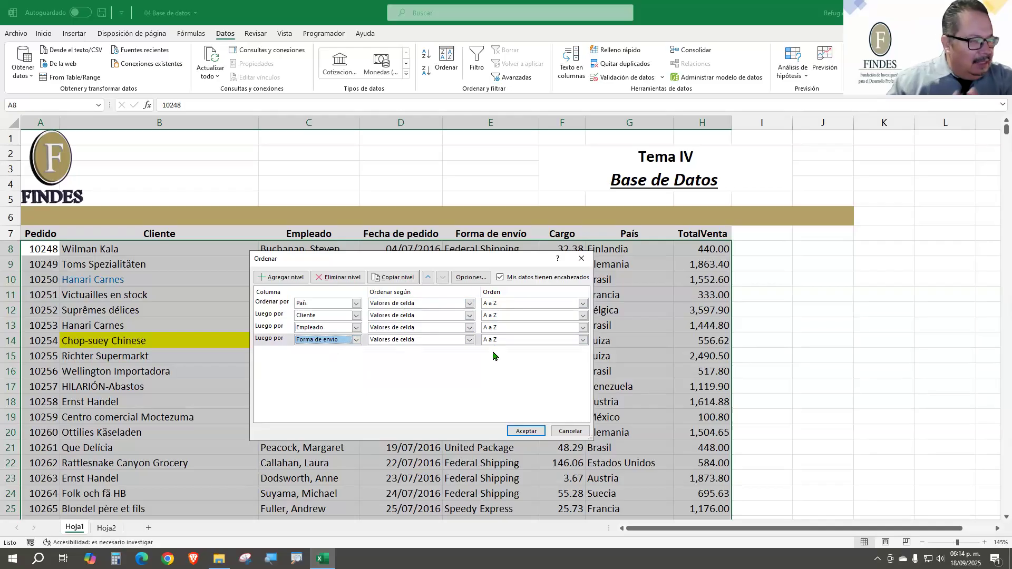
click(527, 432)
key(Down)
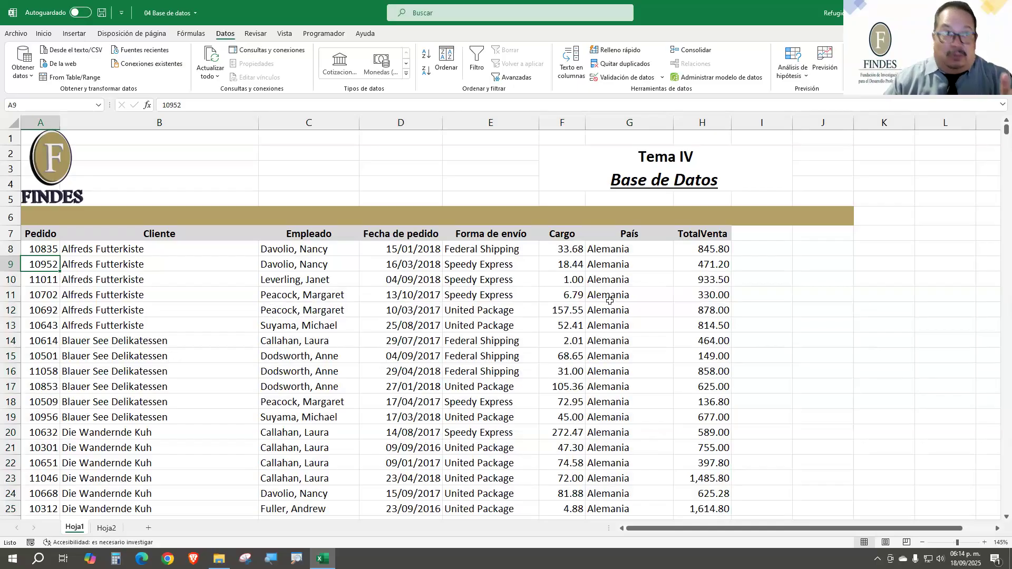
Examine the order of the countries down the whole País column and return to its header
click(632, 237)
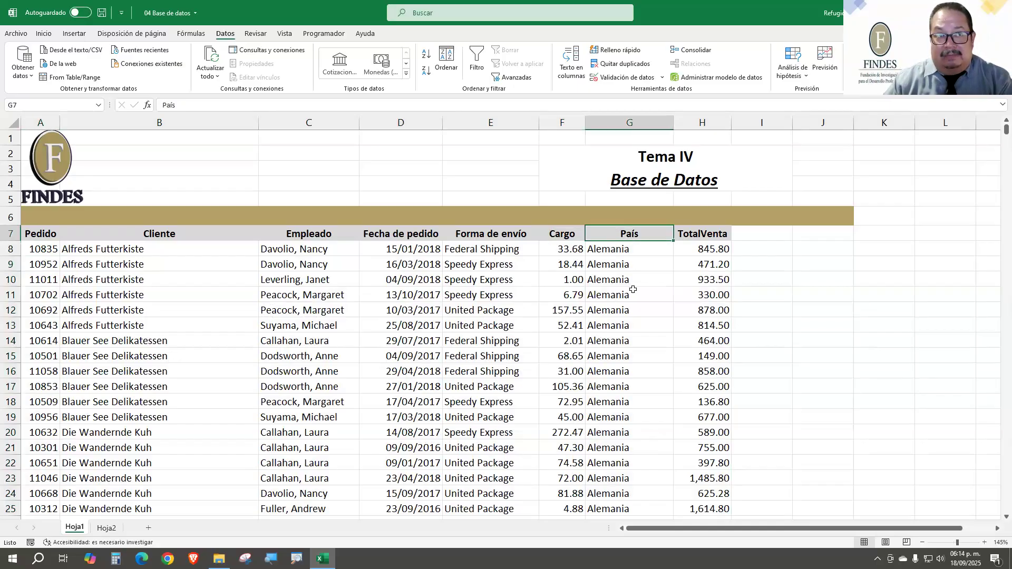
click(633, 264)
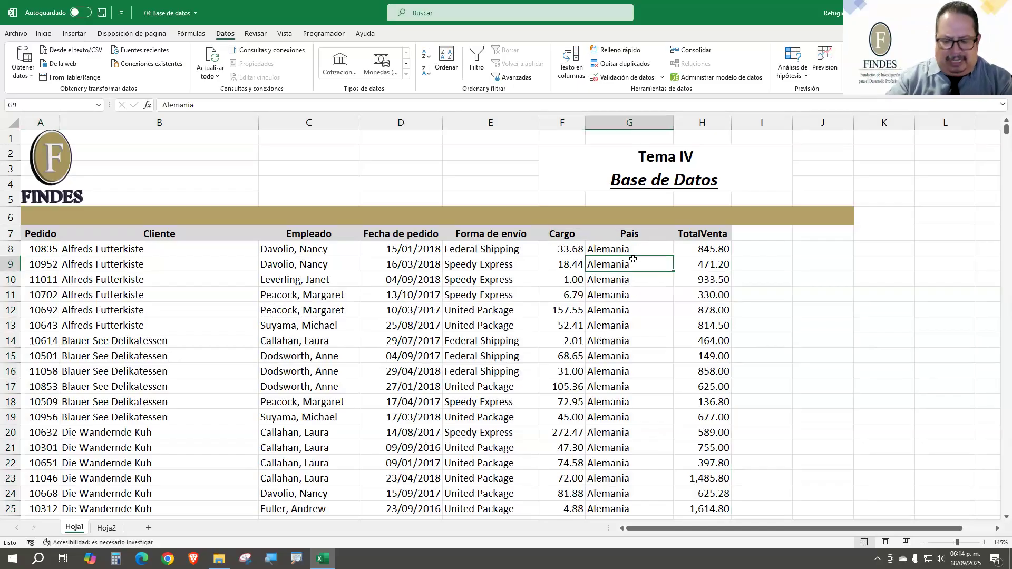
key(Down)
key(Down)
key(Down)
key(Down)
key(Down)
key(Down)
key(Down)
key(Down)
key(Down)
key(Down)
key(Down)
key(Down)
key(Down)
key(Down)
key(Down)
key(Down)
key(Down)
key(Down)
key(Down)
key(Down)
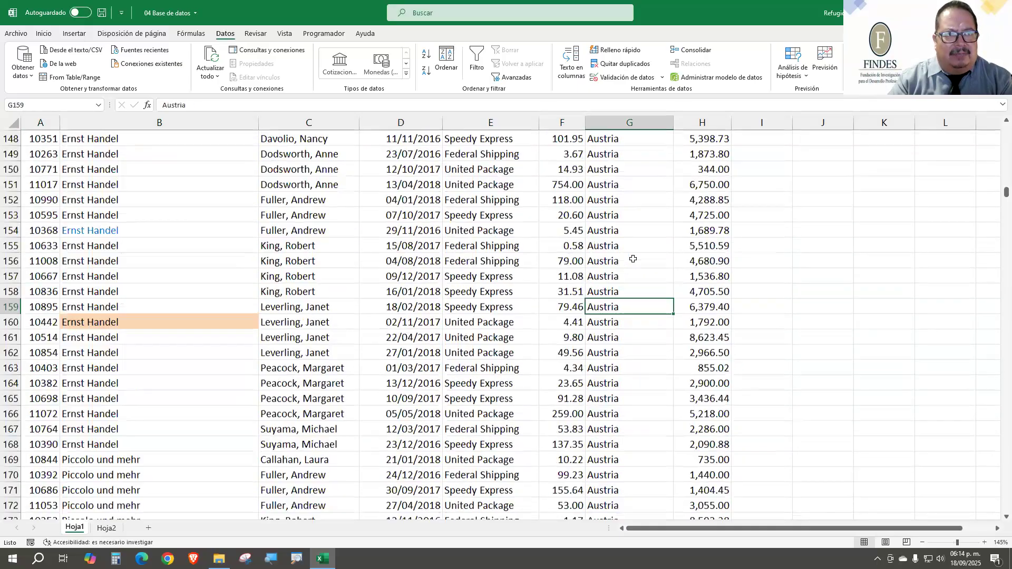
key(Down)
key(Down)
key(Down)
key(Down)
key(Down)
key(Down)
key(Down)
key(Down)
key(Down)
key(Down)
key(Down)
key(Down)
key(Down)
key(Down)
key(Down)
key(Down)
key(Down)
key(Down)
key(Down)
key(Down)
key(ctrl+Down)
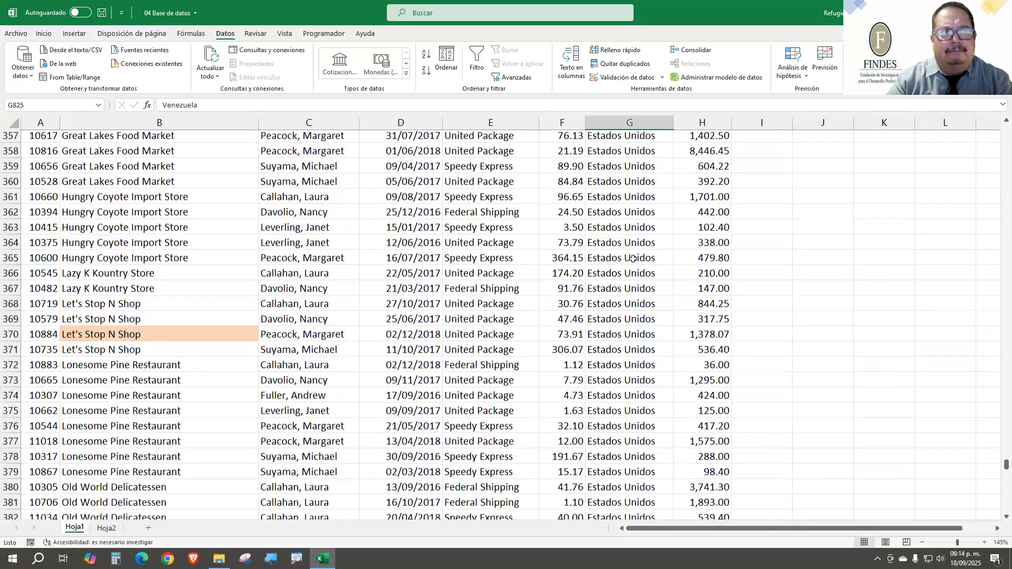
key(ctrl+Up)
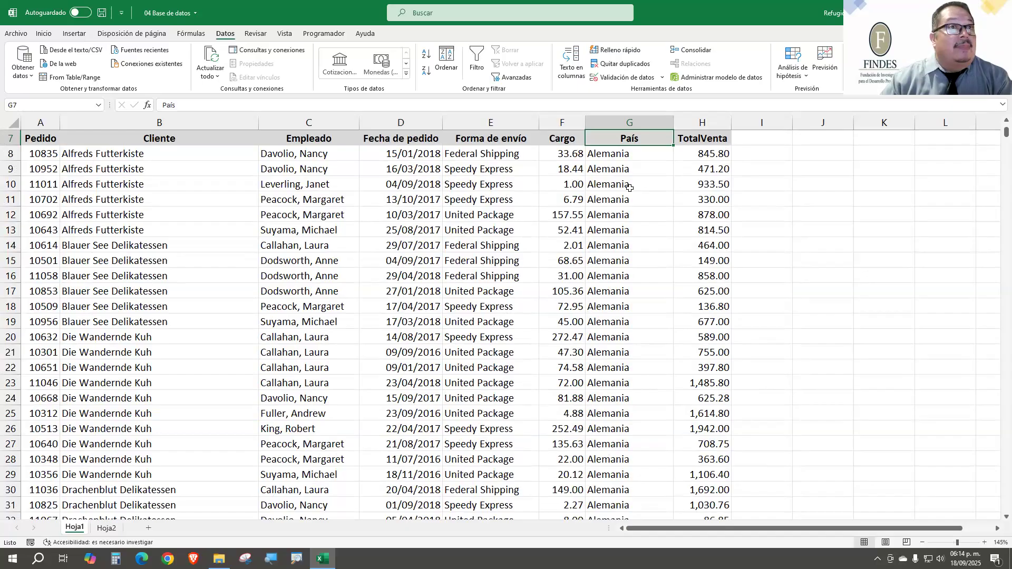
Examine how the customers are ordered within each country down the Cliente column
click(166, 145)
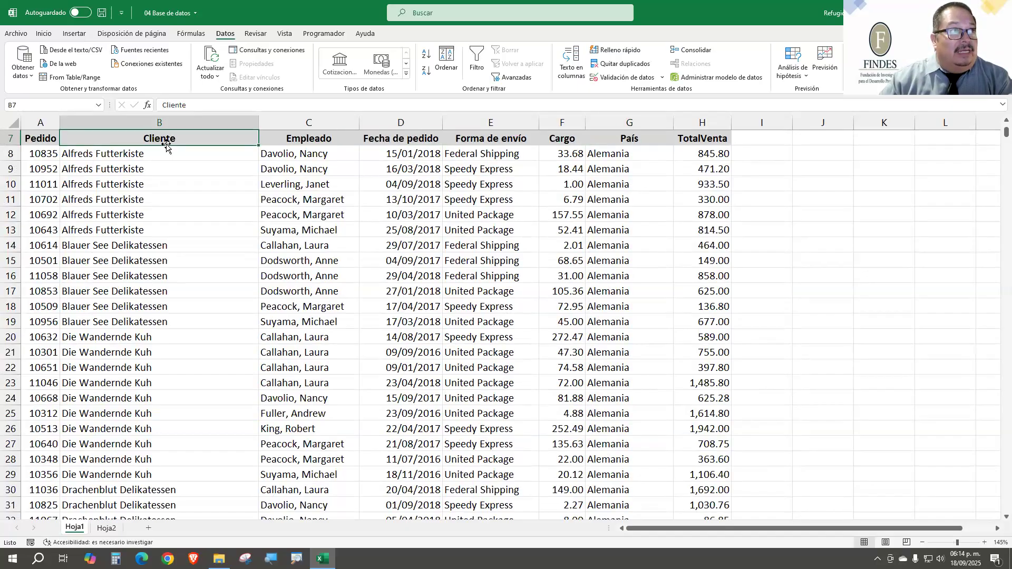
key(ctrl+shift+Down)
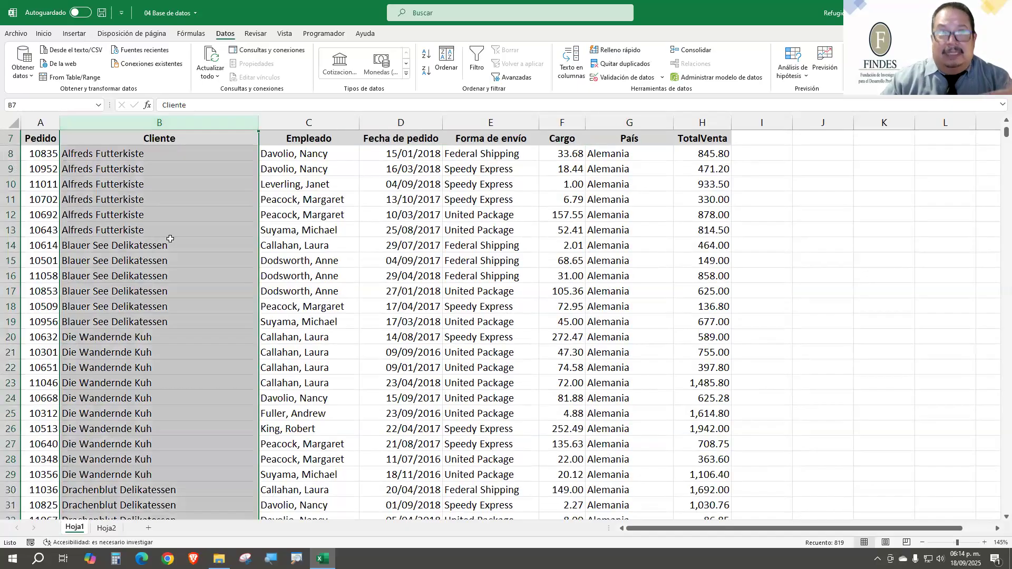
drag(153, 153, 127, 380)
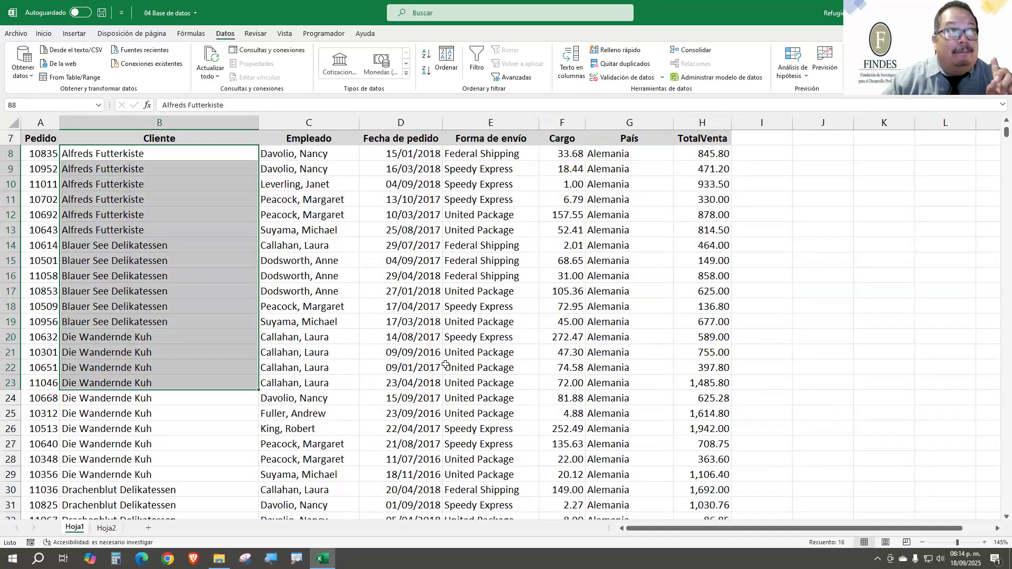
key(ctrl+shift+Down)
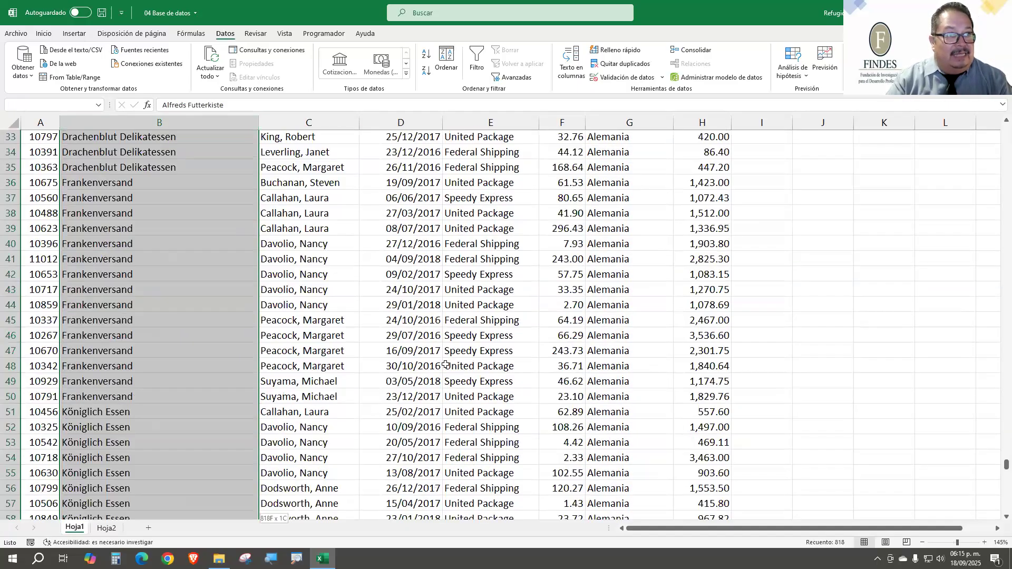
key(shift+Up)
key(ctrl+shift+Up)
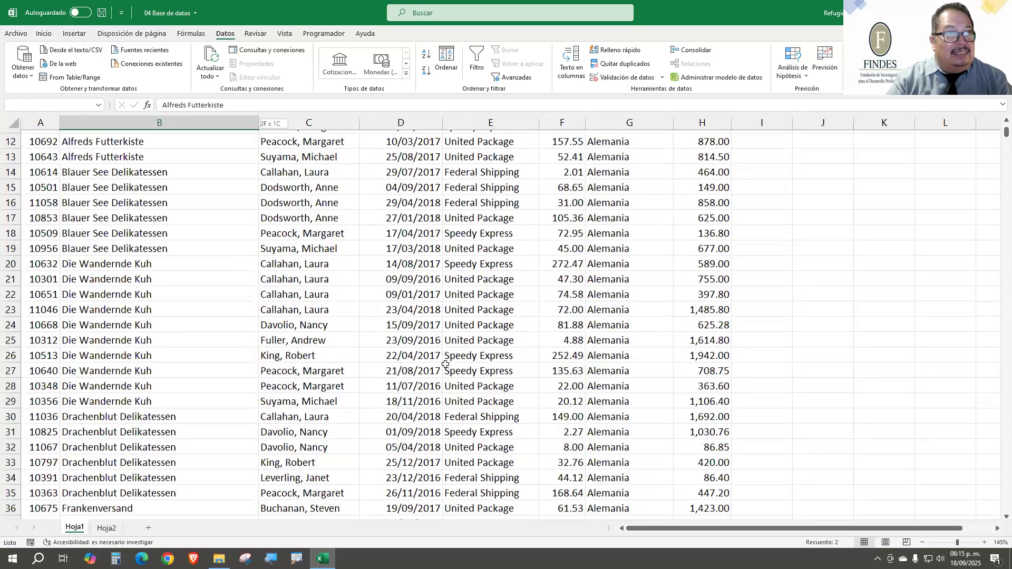
Select the Cliente cells of all Alemania orders, from the first record down to row 124
key(ctrl+shift+Down)
key(shift+Up)
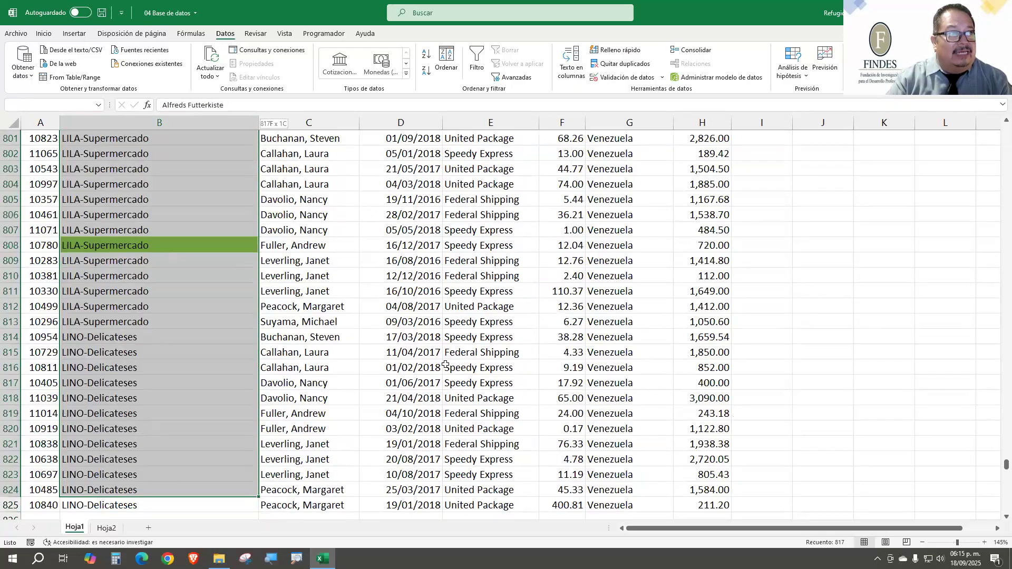
key(ctrl+shift+Up)
key(shift+Down)
key(shift+Down)
key(shift+Down)
key(shift+Page_Down)
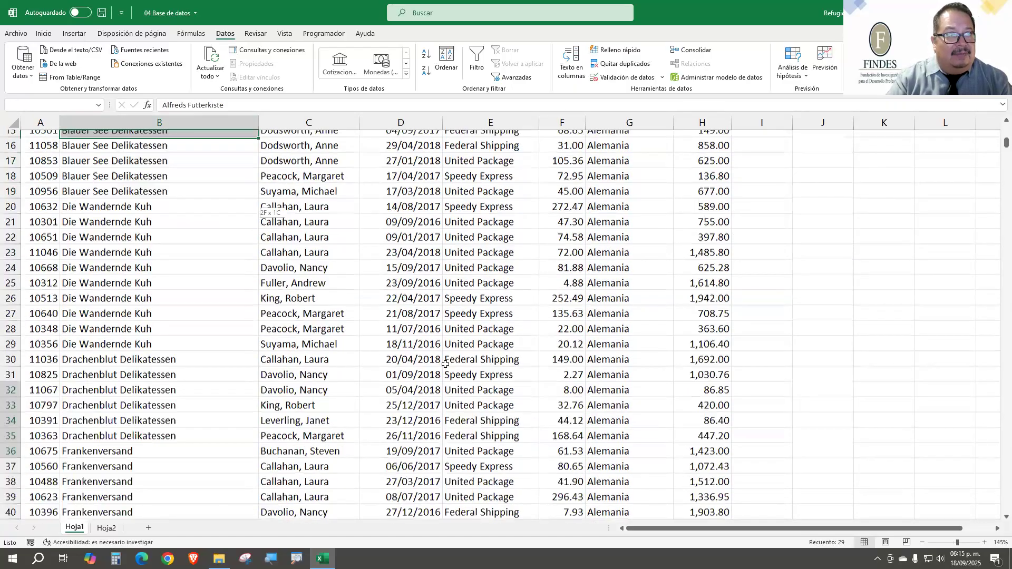
key(shift+Page_Down)
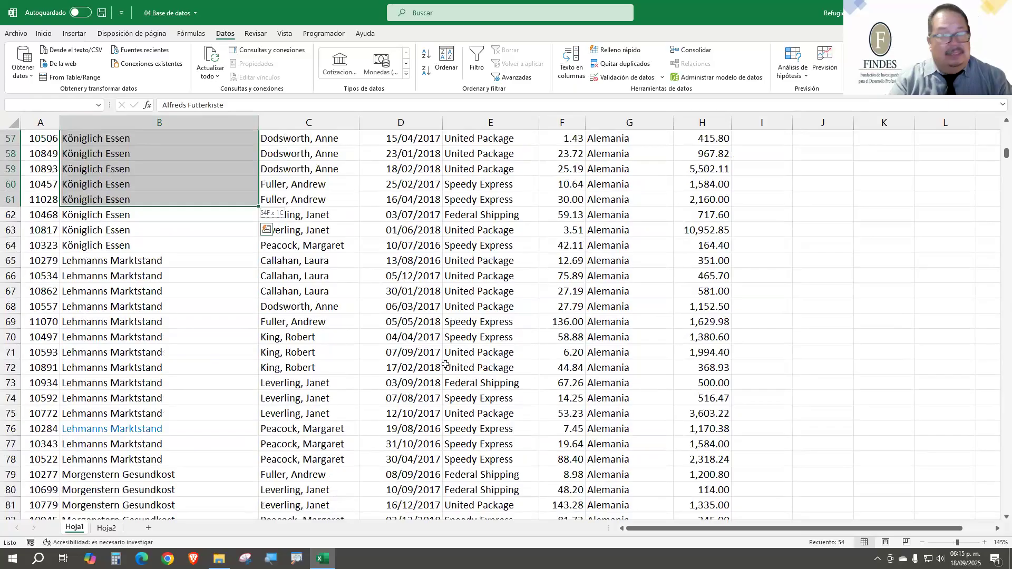
key(shift+Page_Down)
key(shift+Page_Down)
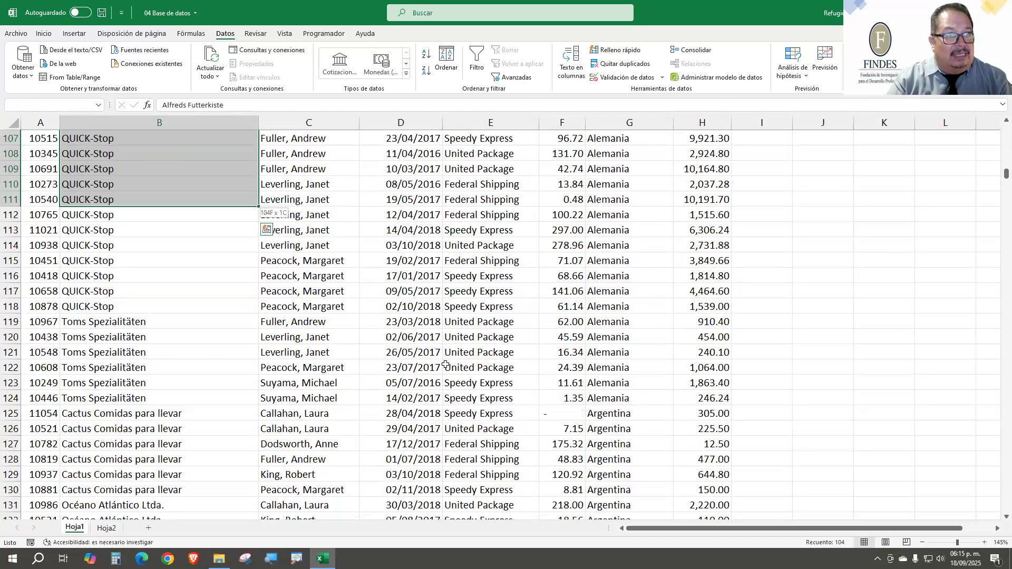
key(shift+Down)
key(shift+Down)
key(shift+Down)
key(shift+Down)
key(shift+Down)
key(shift+Down)
key(shift+Down)
key(shift+Down)
key(shift+Down)
key(shift+Down)
key(shift+Down)
key(shift+Down)
key(shift+Down)
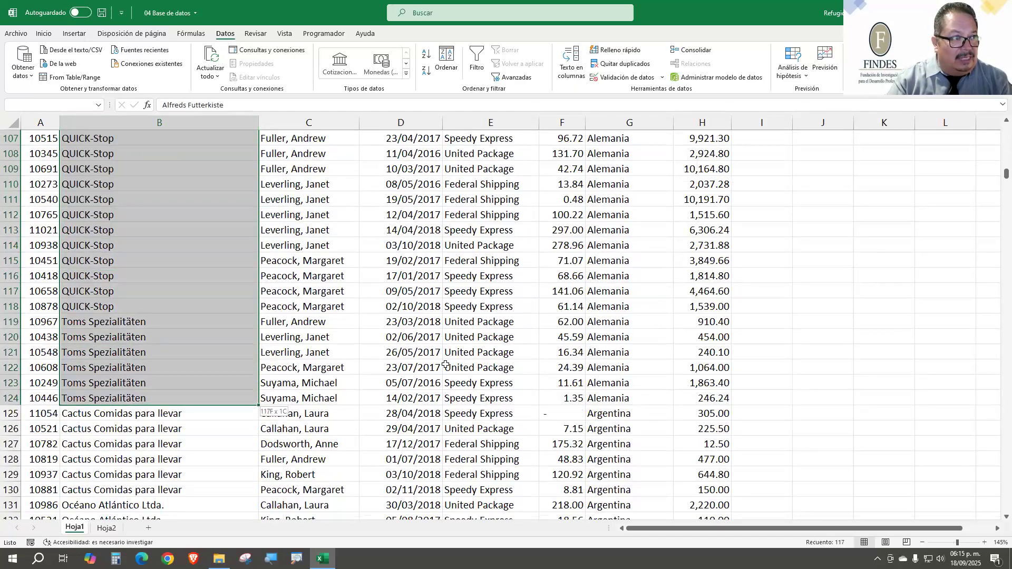
Extend the Alemania selection across to the Cargo column, and select the first Argentina customer below it
key(shift+Right)
key(shift+Right)
key(shift+Right)
key(shift+Right)
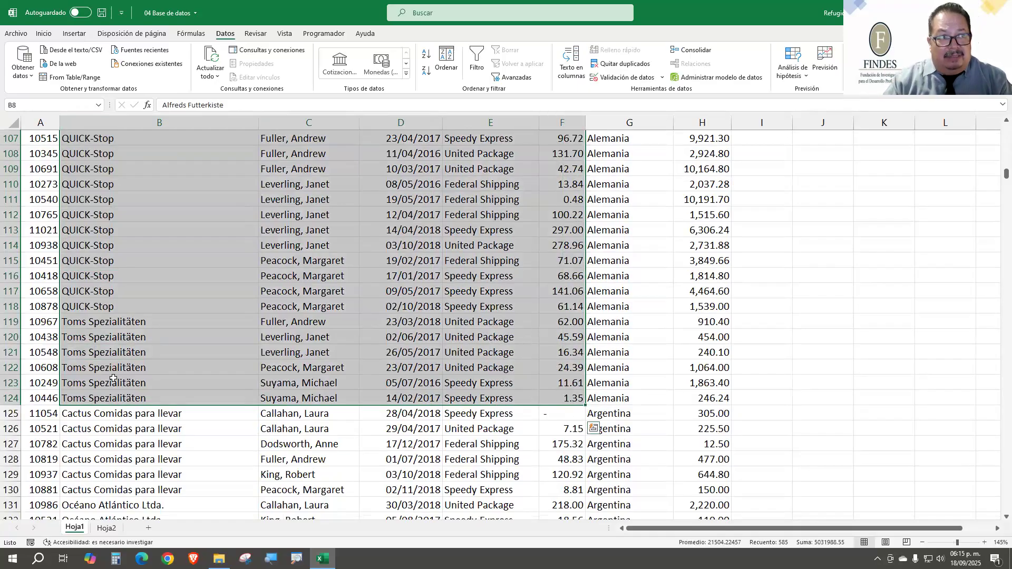
click(78, 413)
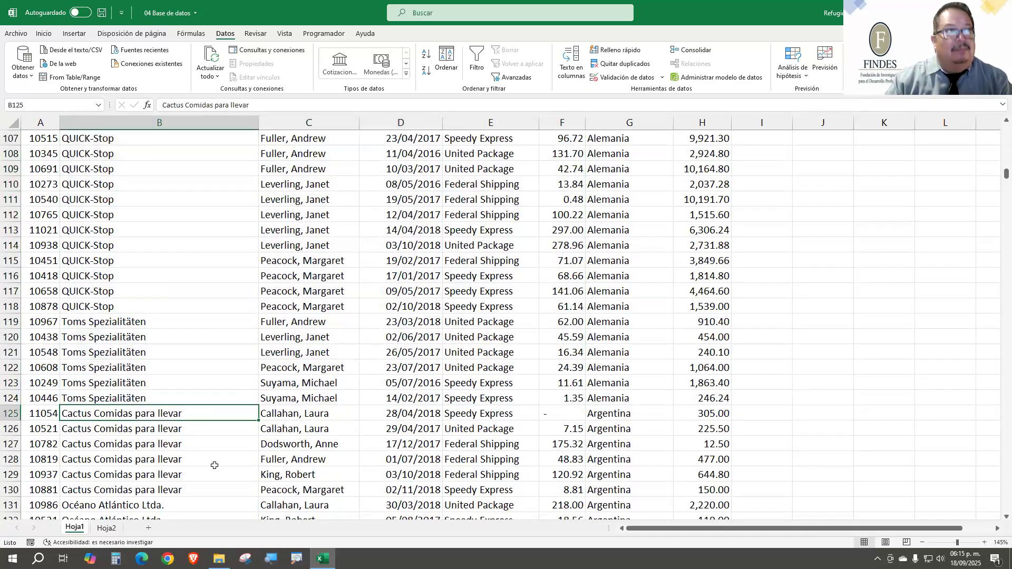
scroll(211, 462, down, 1)
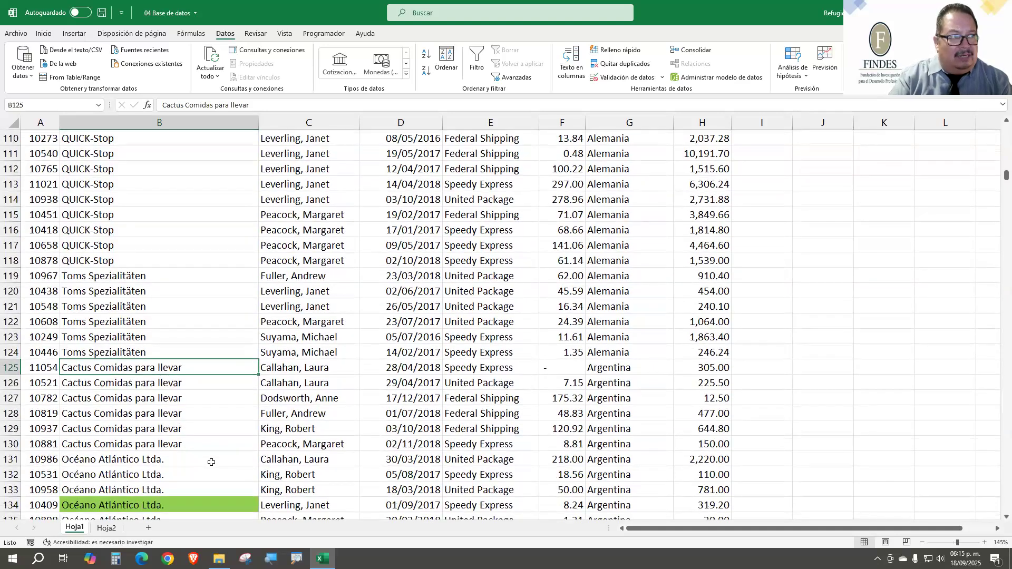
Return to the first record in the Cliente column, just below its header
key(ctrl+shift+Page_Down)
key(ctrl+Page_Up)
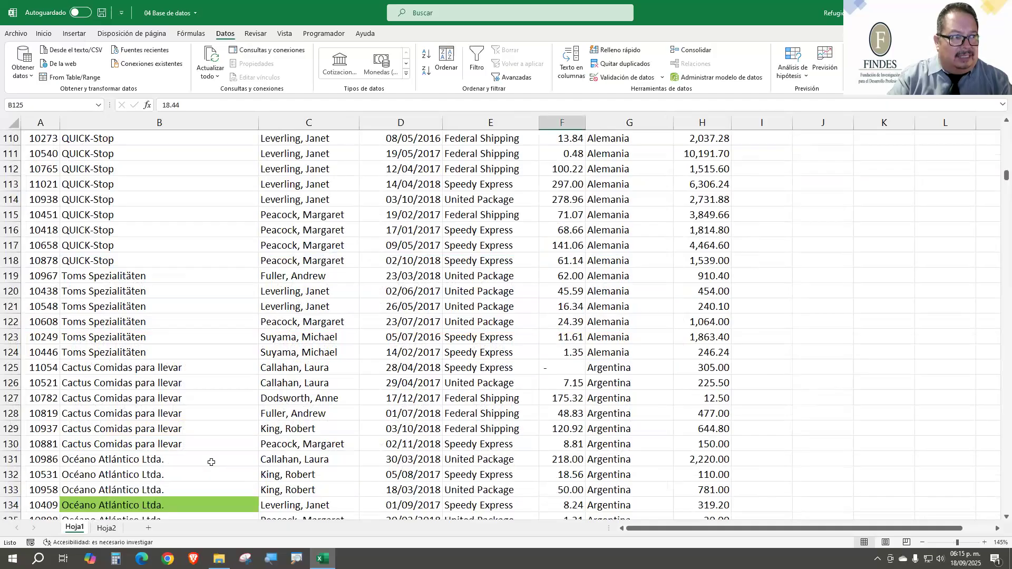
key(ctrl+shift+Down)
key(ctrl+Up)
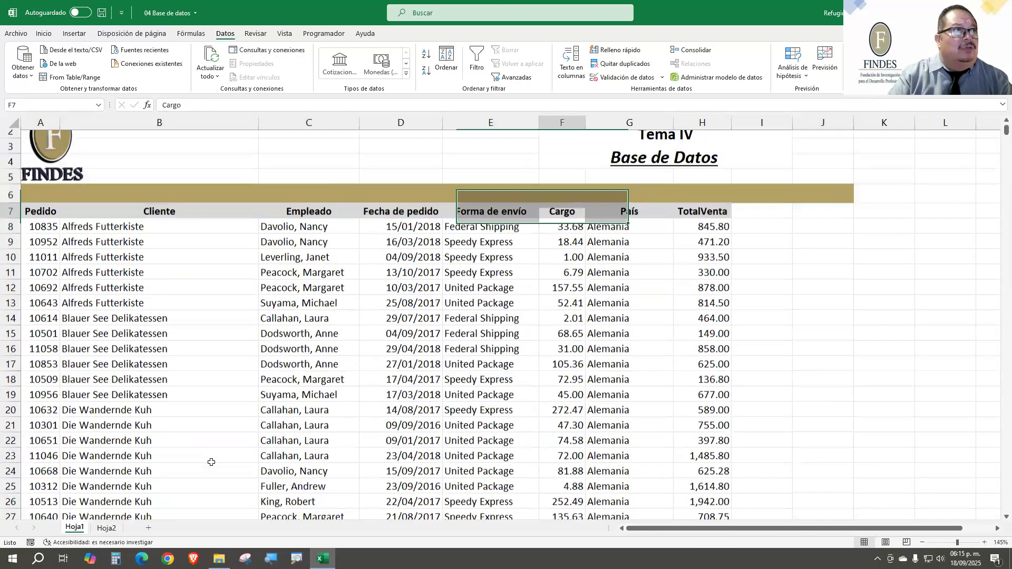
key(Up)
key(Down)
key(Left)
key(Left)
key(Left)
key(Down)
key(Left)
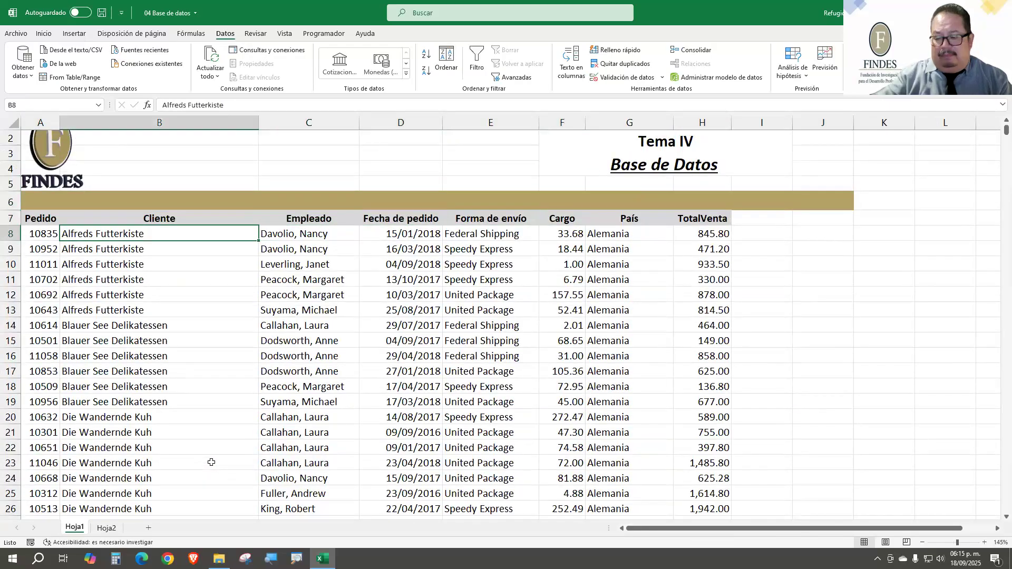
Examine how the customer order restarts at each country change, highlighting customers in Argentina, Austria and Bélgica
scroll(180, 429, down, 20)
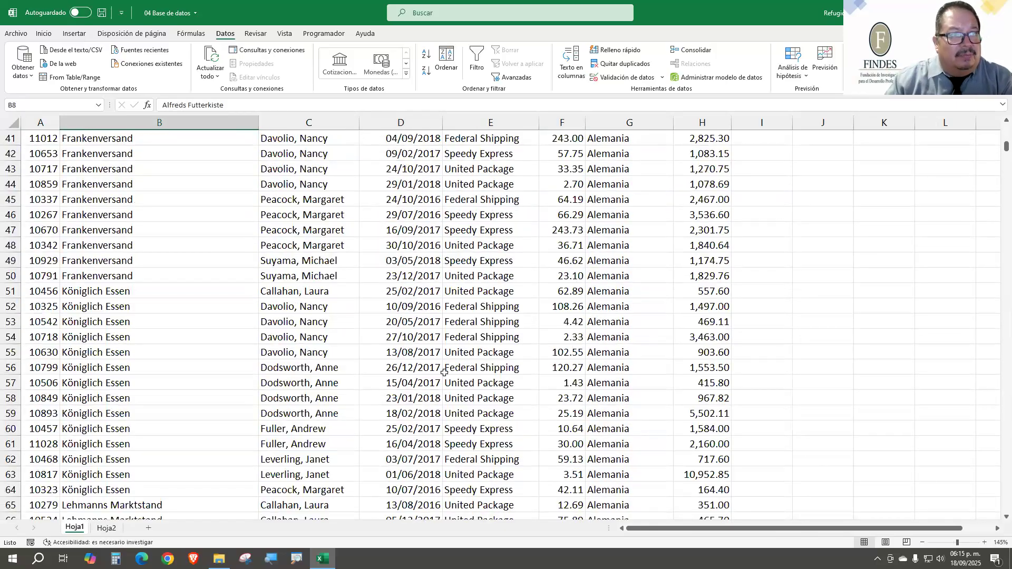
scroll(561, 372, down, 17)
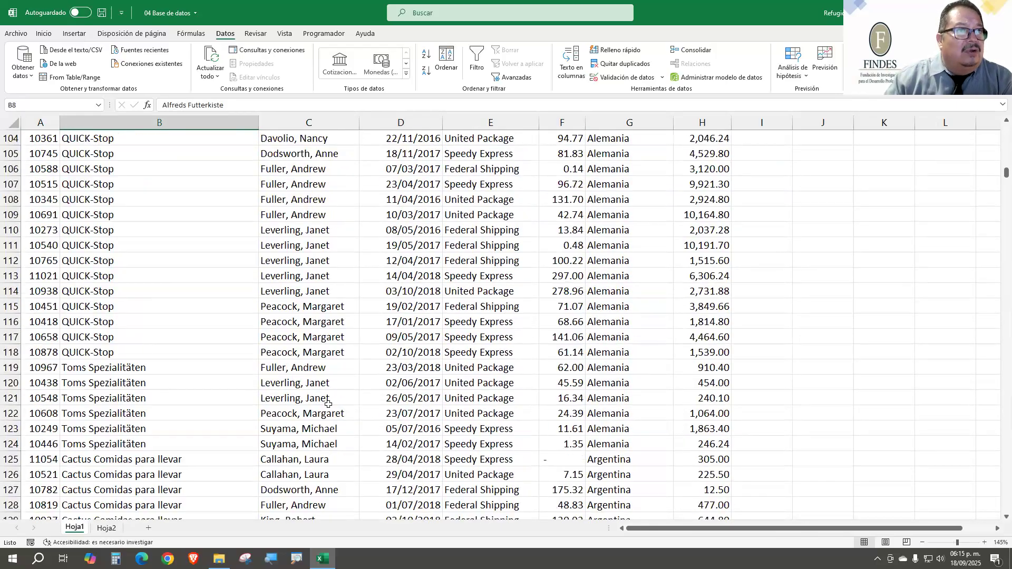
drag(100, 353, 105, 474)
scroll(170, 421, down, 5)
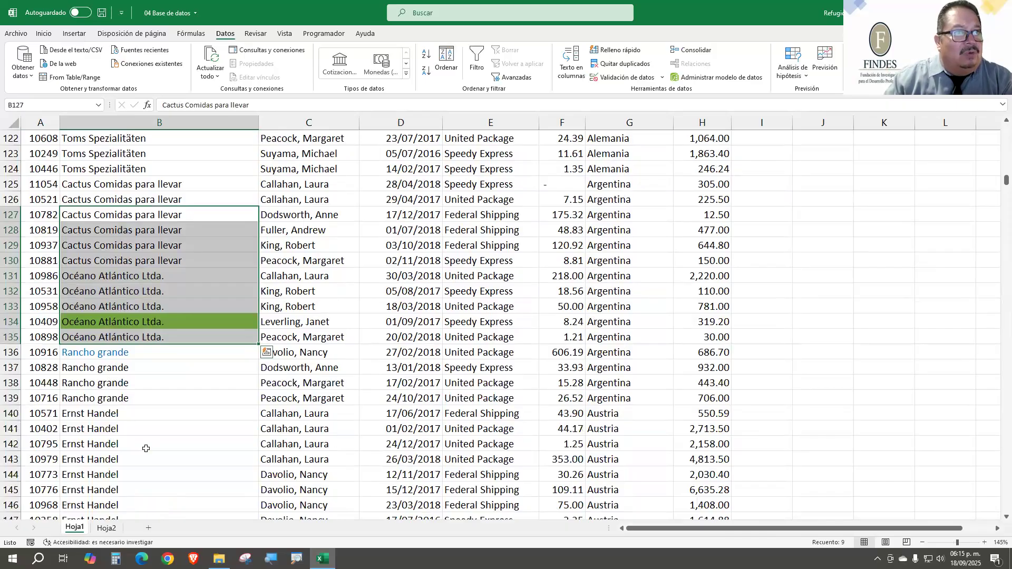
drag(87, 322, 107, 491)
scroll(613, 421, down, 8)
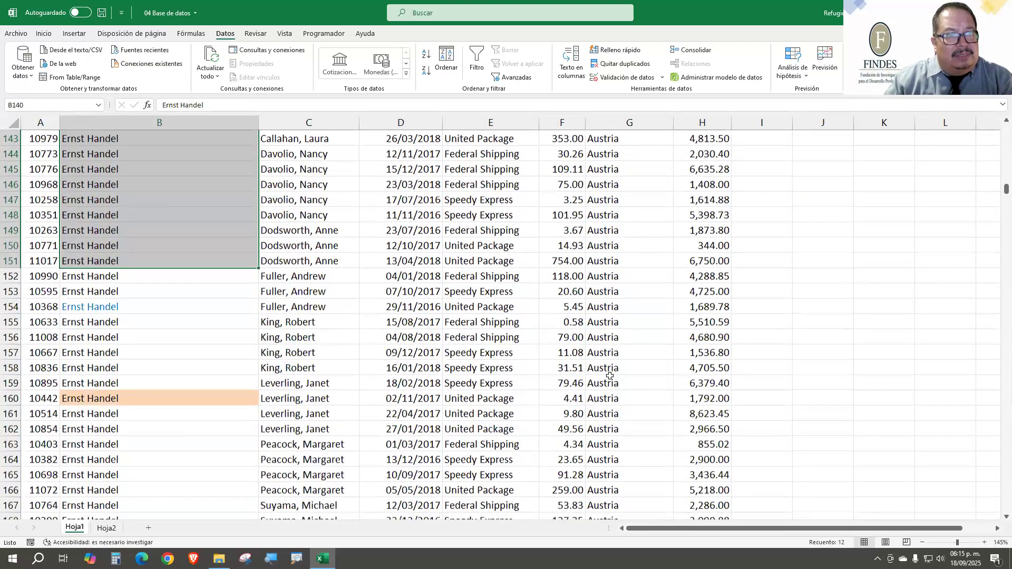
scroll(613, 420, down, 4)
drag(603, 368, 137, 490)
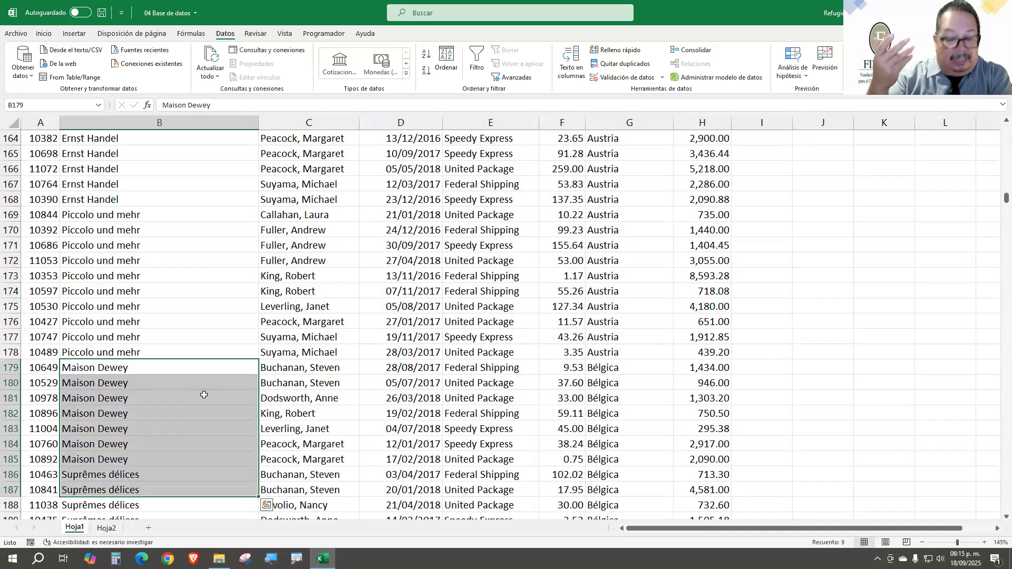
Examine the employee order within Alfreds Futterkiste, Blauer See Delikatessen and Die Wandernde Kuh by highlighting each customer's rows
key(ctrl+Up)
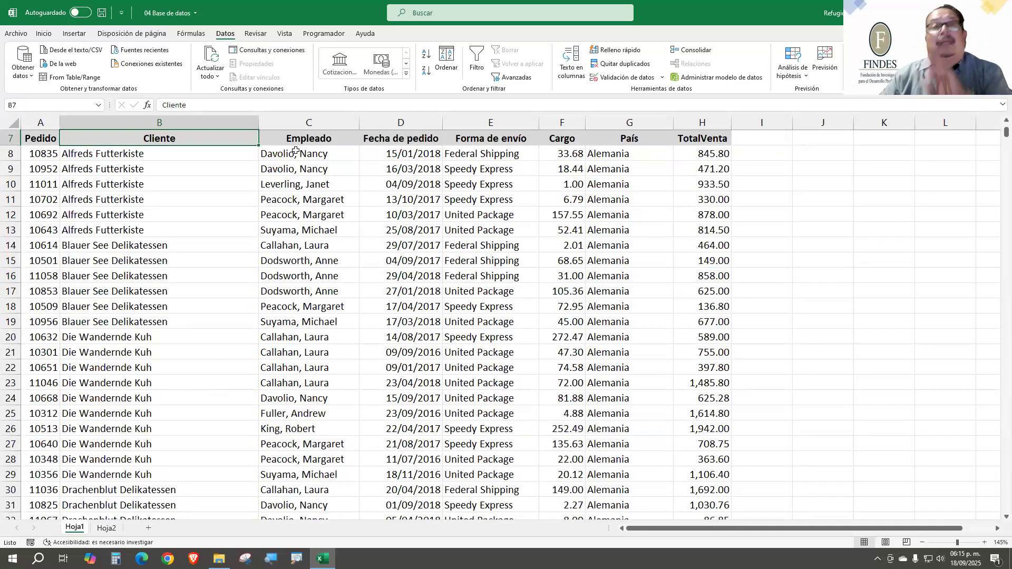
drag(193, 154, 193, 224)
drag(319, 144, 313, 229)
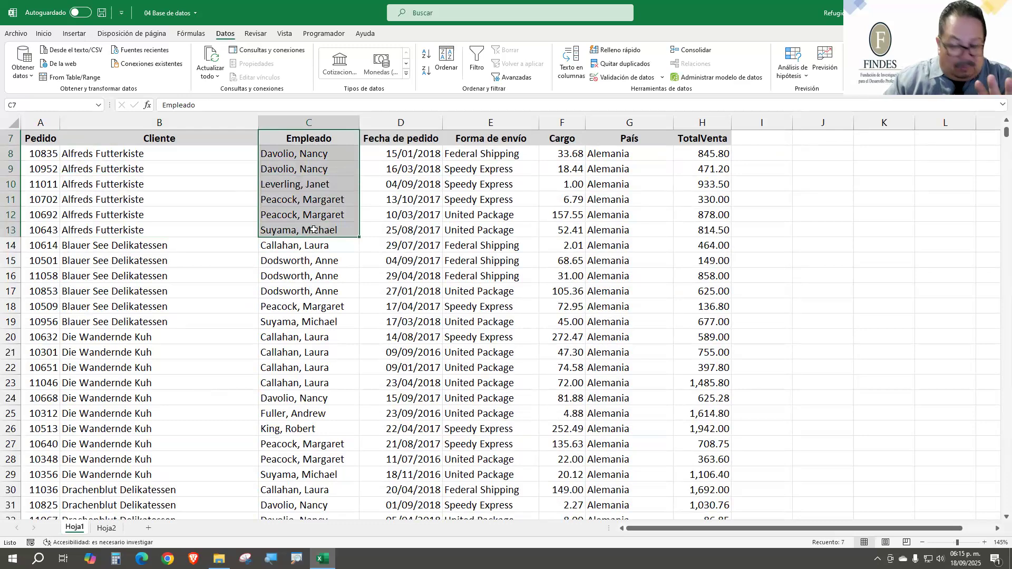
drag(304, 153, 233, 226)
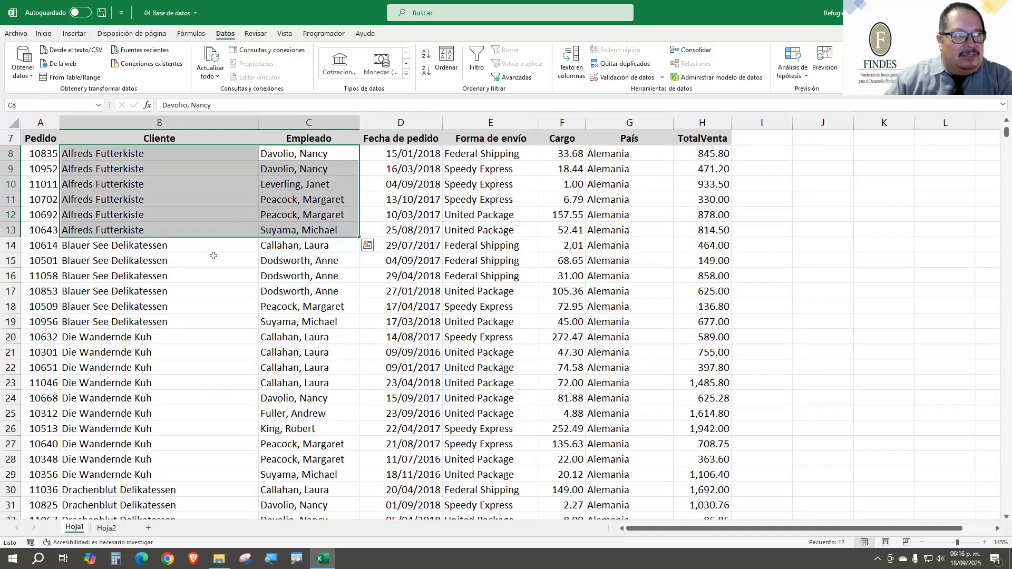
drag(269, 248, 186, 329)
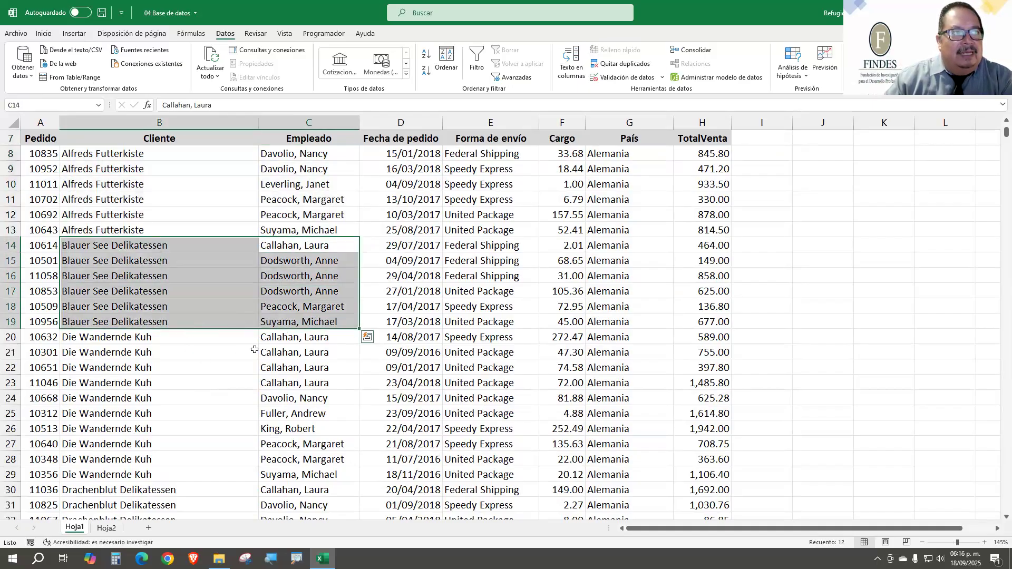
click(281, 339)
drag(285, 426, 177, 477)
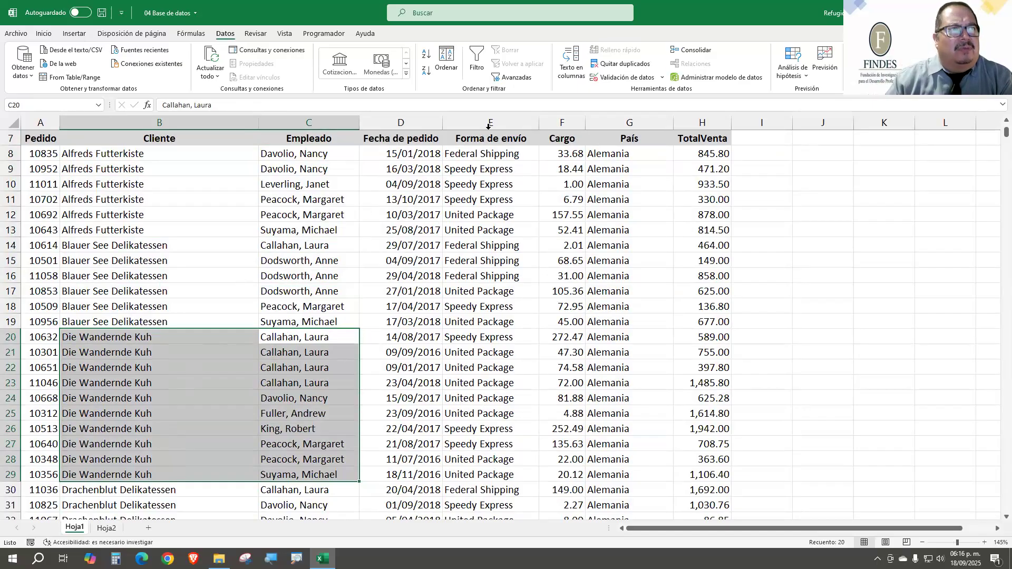
Examine the Forma de envío order within repeated employees of the same customer by highlighting their rows
drag(467, 154, 460, 327)
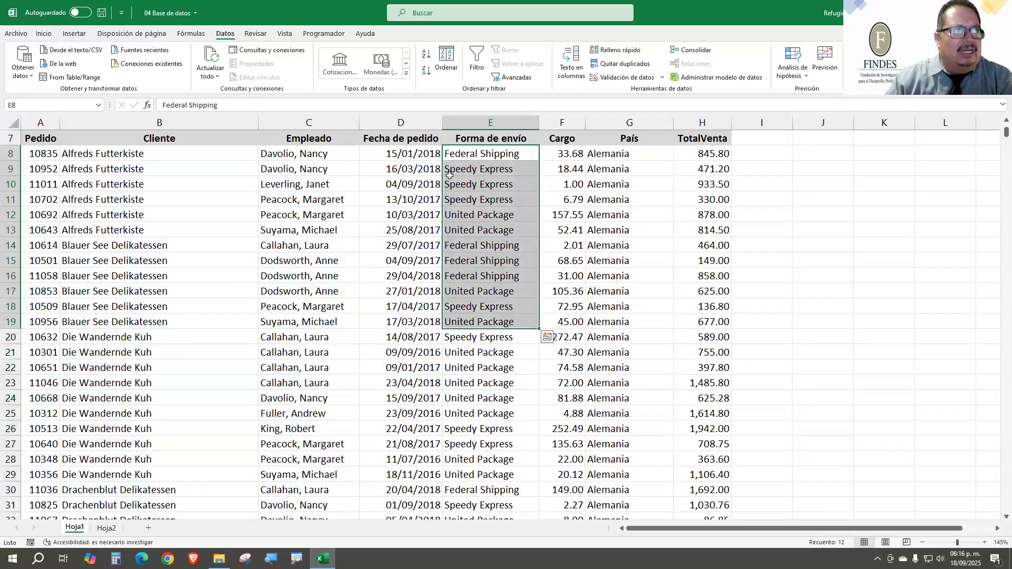
drag(452, 153, 320, 168)
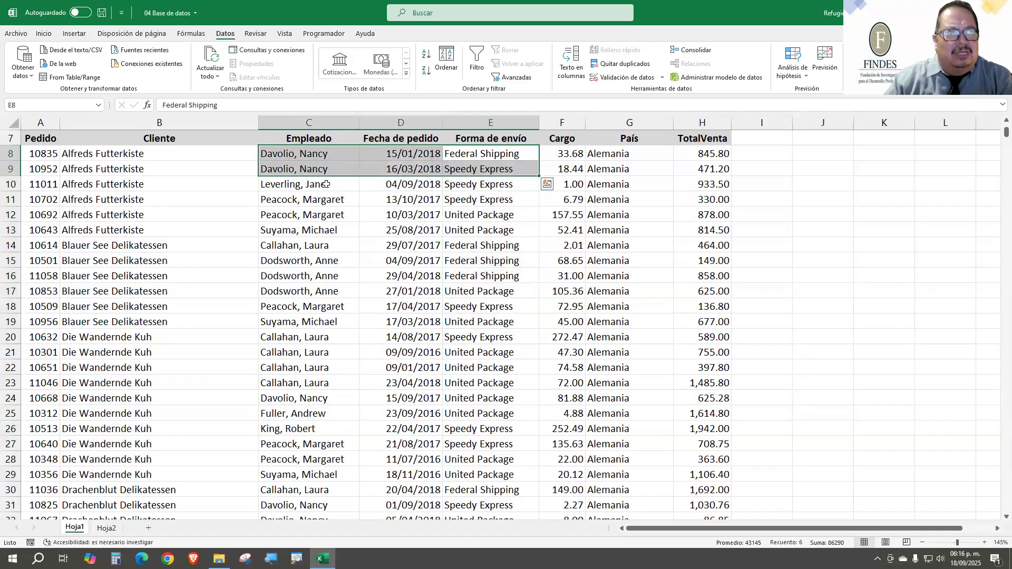
drag(450, 199, 323, 217)
drag(458, 260, 346, 293)
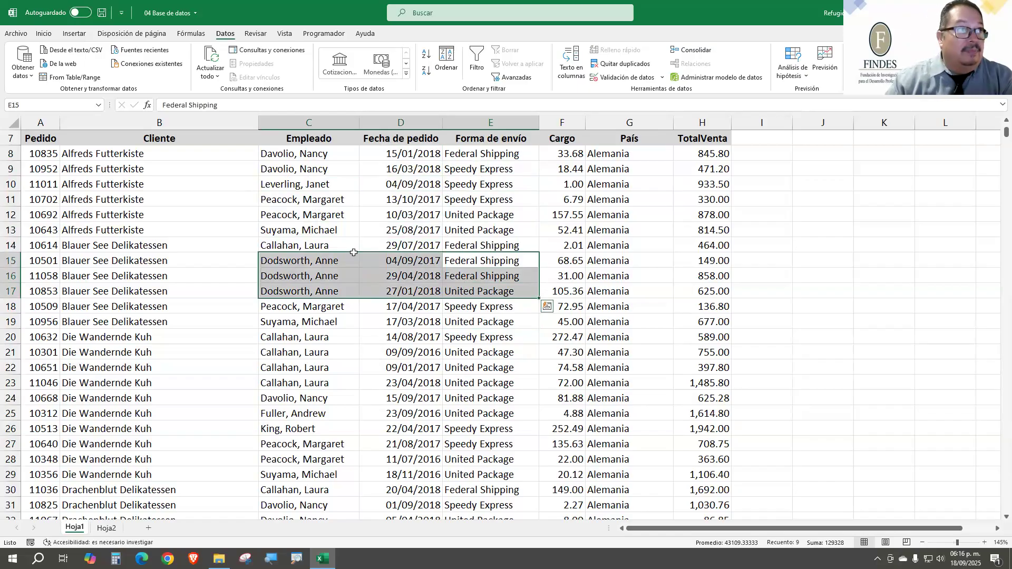
Sort the orders table by Pedido from smallest to largest
click(305, 215)
scroll(322, 311, up, 1)
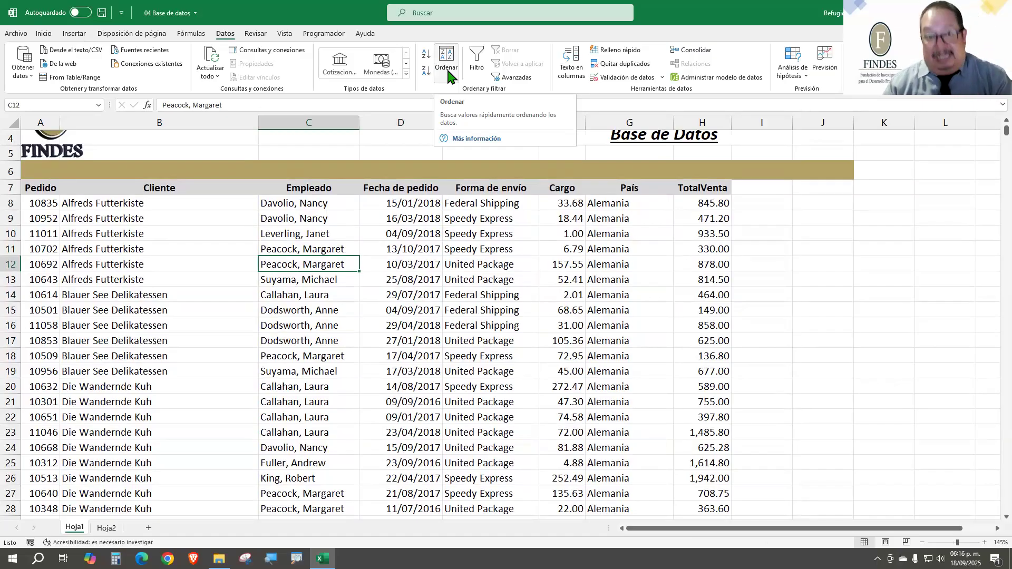
click(45, 218)
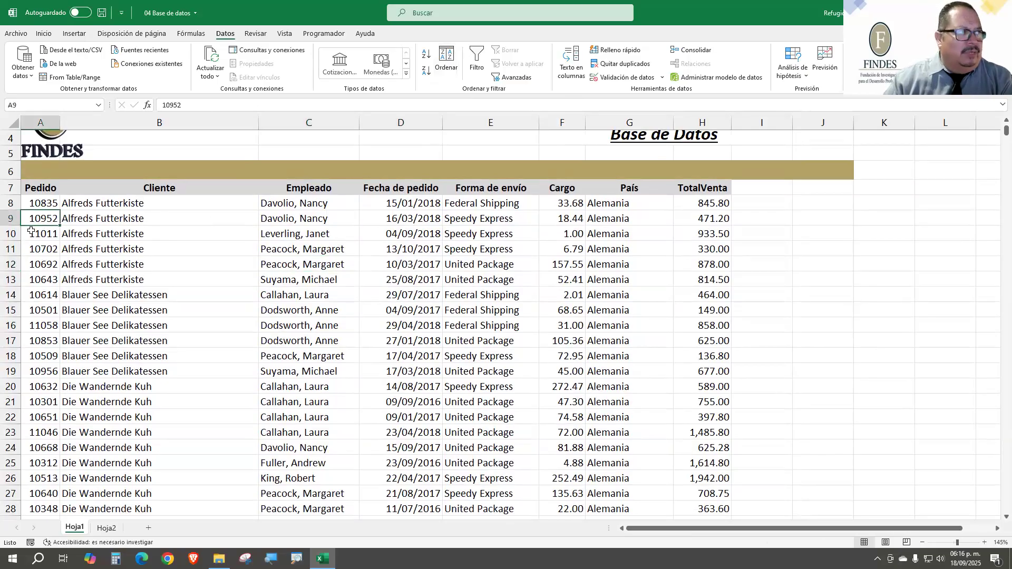
click(428, 59)
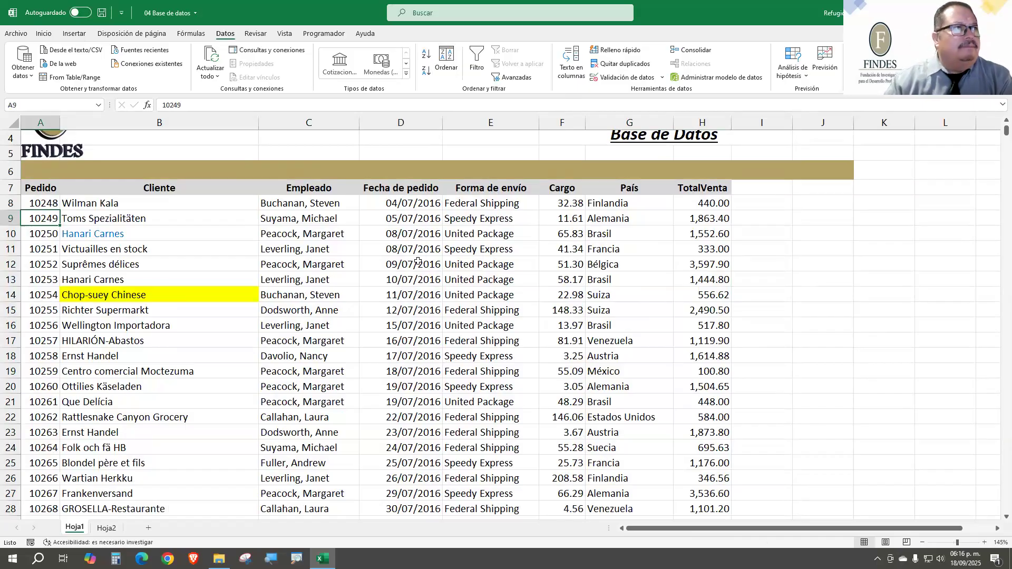
Examine the first entries of the Pedido, Cliente and Fecha de pedido columns by highlighting them
click(173, 208)
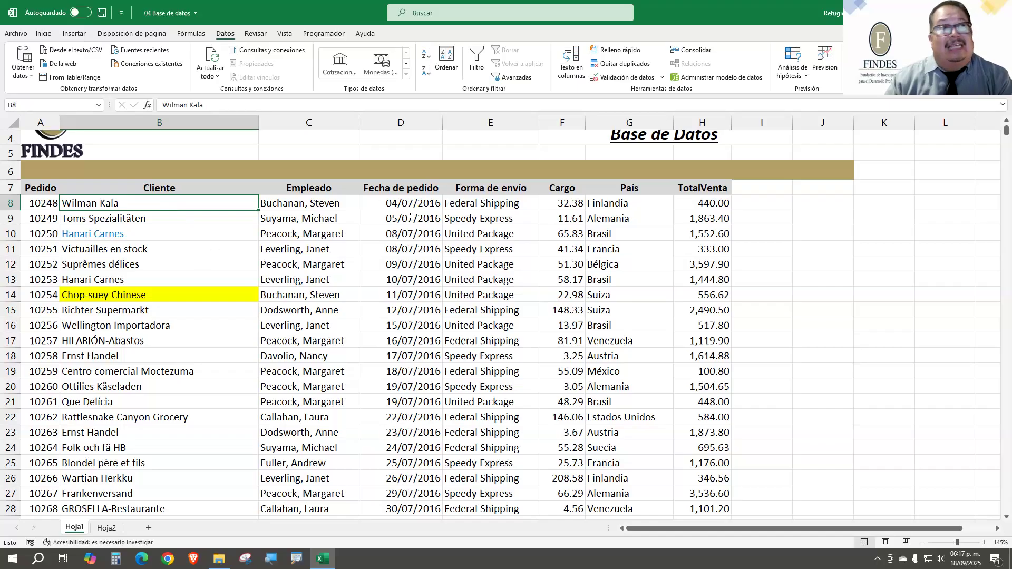
drag(33, 203, 55, 294)
drag(141, 203, 157, 356)
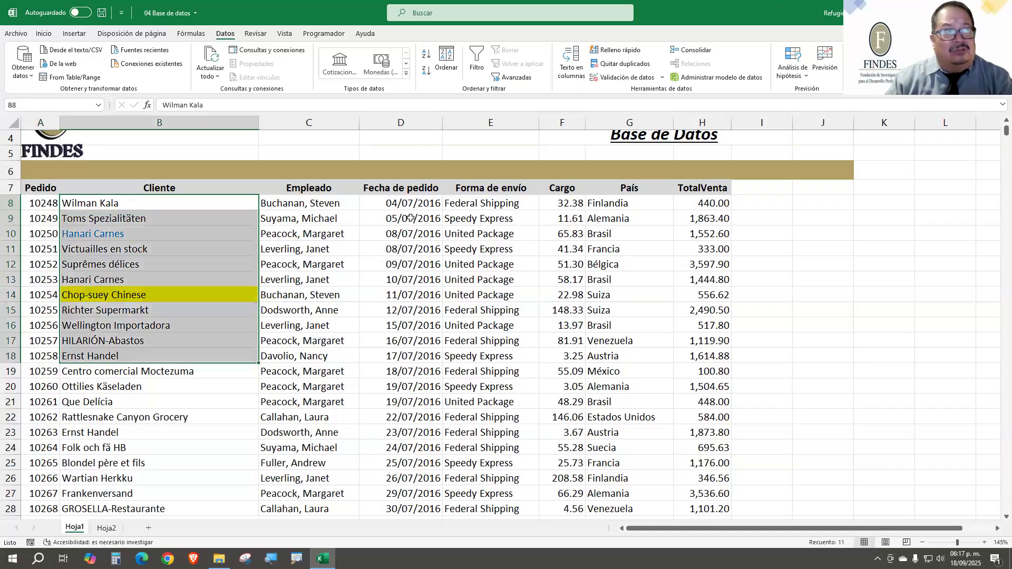
drag(410, 218, 415, 296)
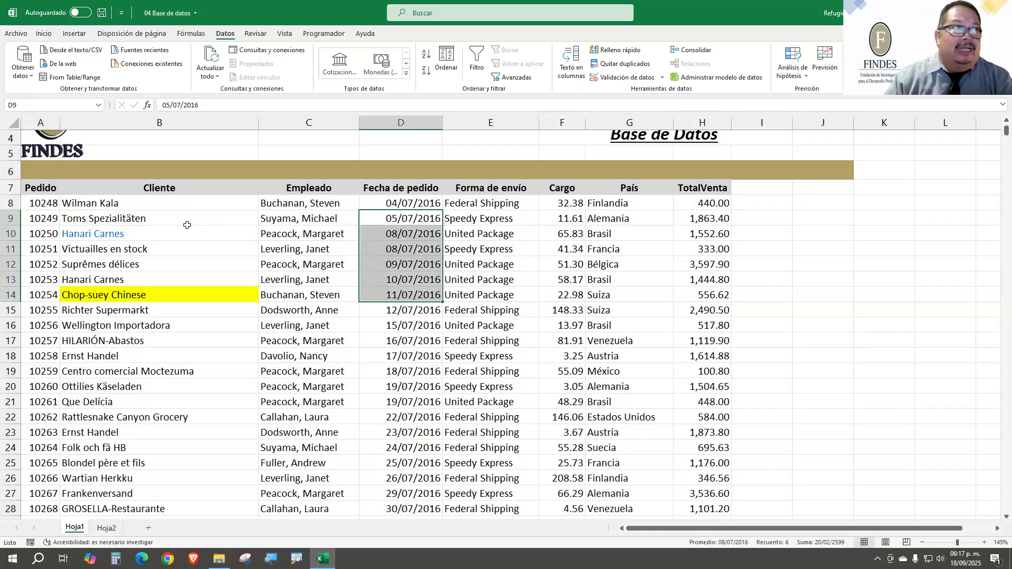
drag(158, 207, 153, 401)
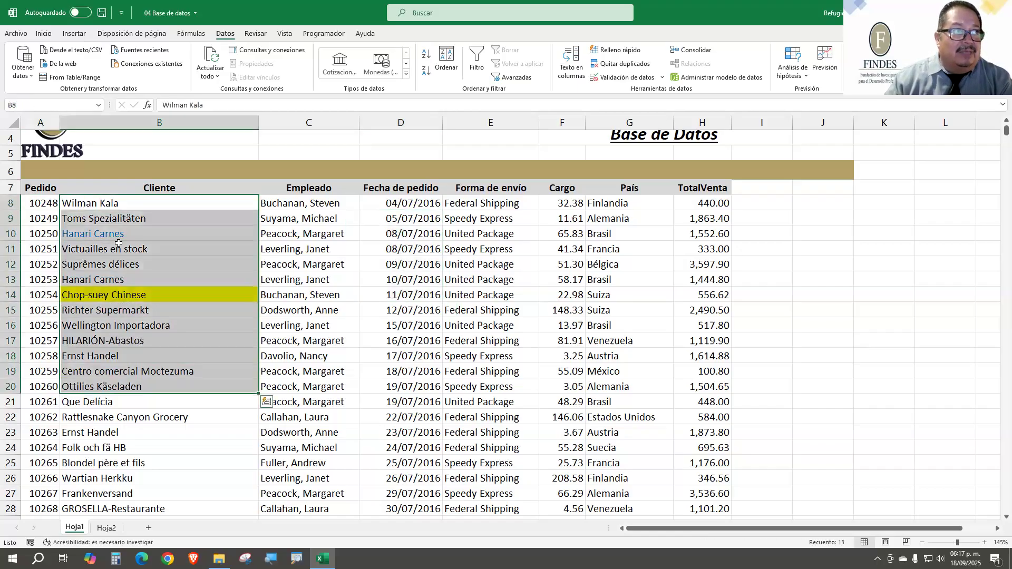
Examine the cells with coloured text or fill down the Cliente column, starting with Hanari Carnes and Chop-suey Chinese
click(118, 235)
click(156, 302)
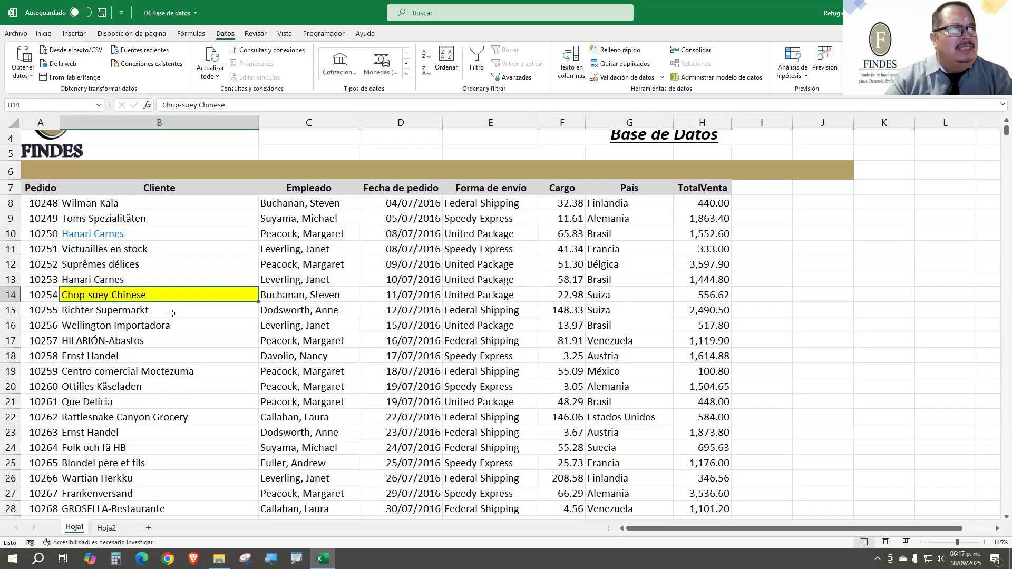
key(Page_Down)
key(Page_Down)
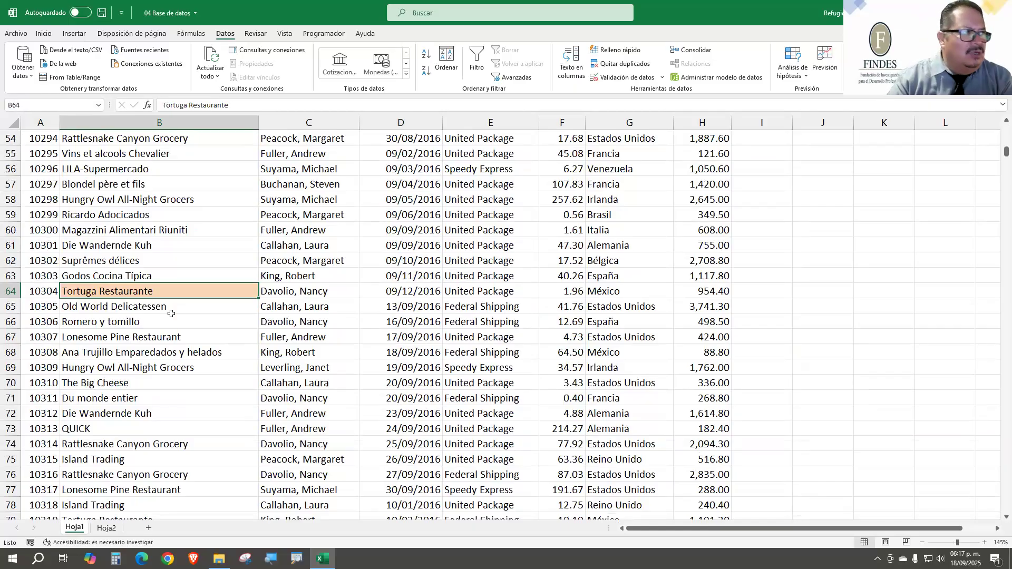
key(Page_Down)
key(Page_Down)
key(Page_Down)
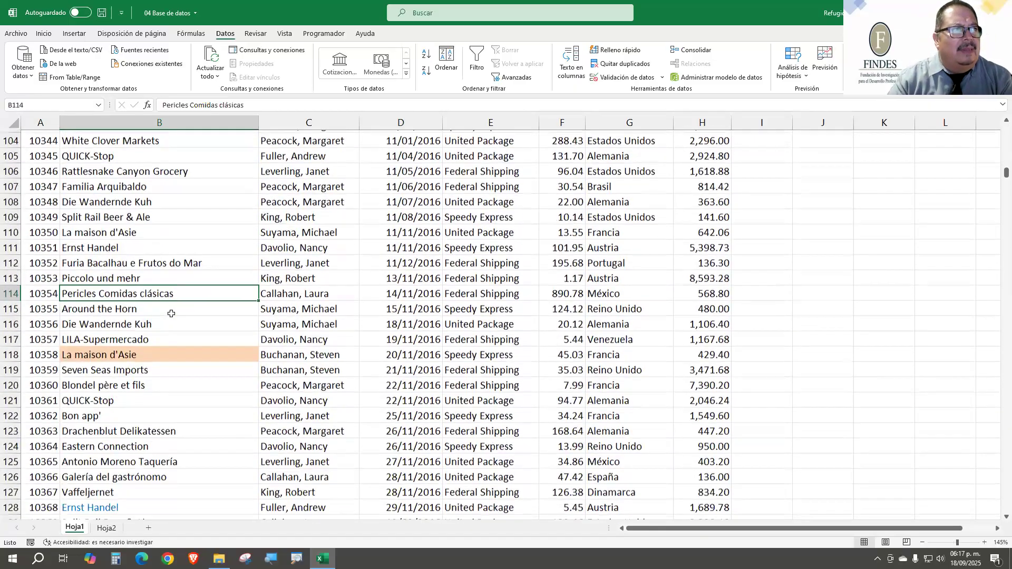
scroll(171, 313, down, 1)
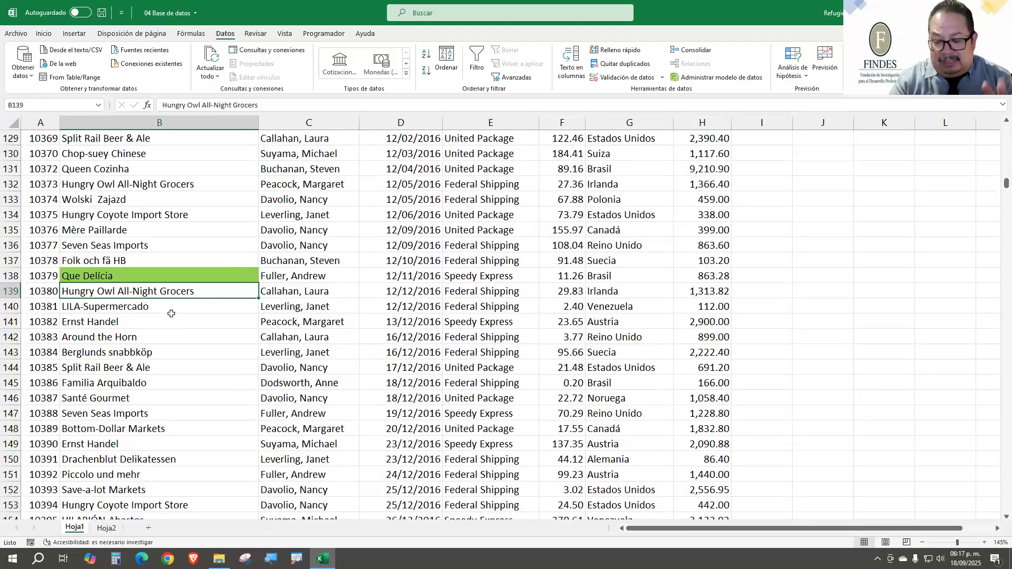
Examine the remaining coloured cells further down the Cliente column and return to the table header
key(Page_Down)
key(Page_Down)
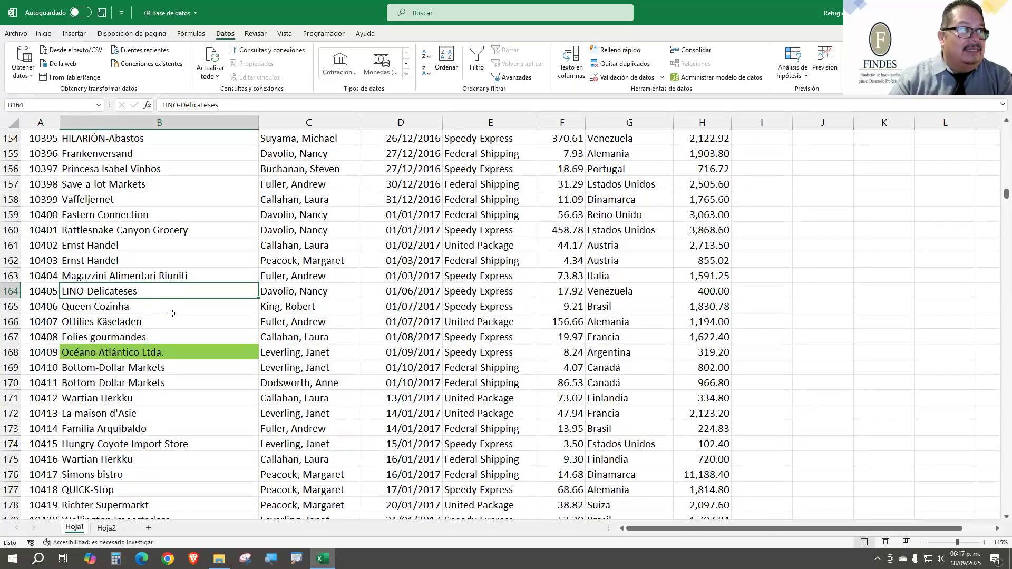
key(Page_Down)
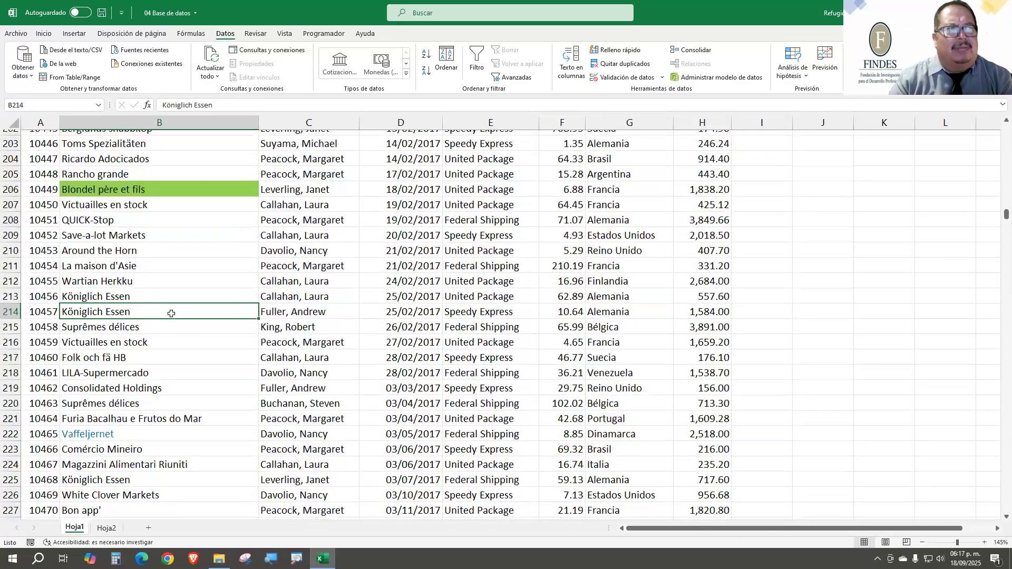
key(Page_Down)
key(ctrl+Up)
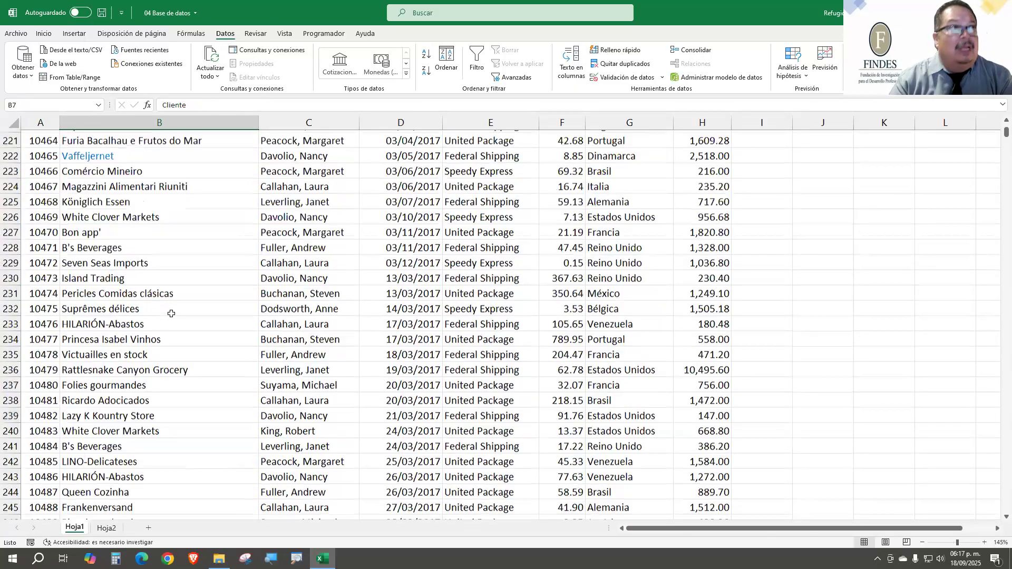
Set the first sort level of the orders table to Cliente by Color de celda, yellow, En la parte superior
click(169, 194)
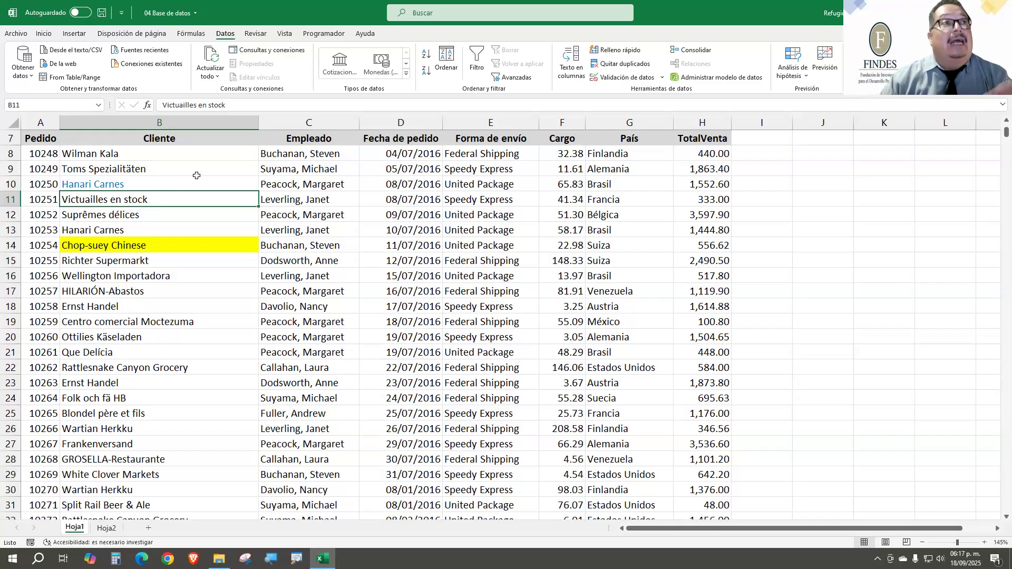
click(454, 70)
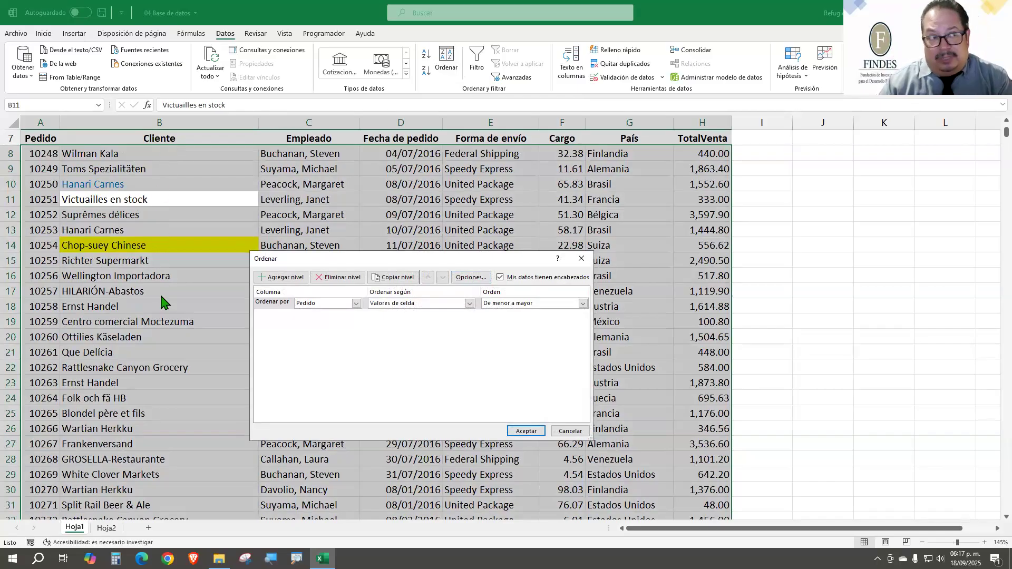
click(356, 303)
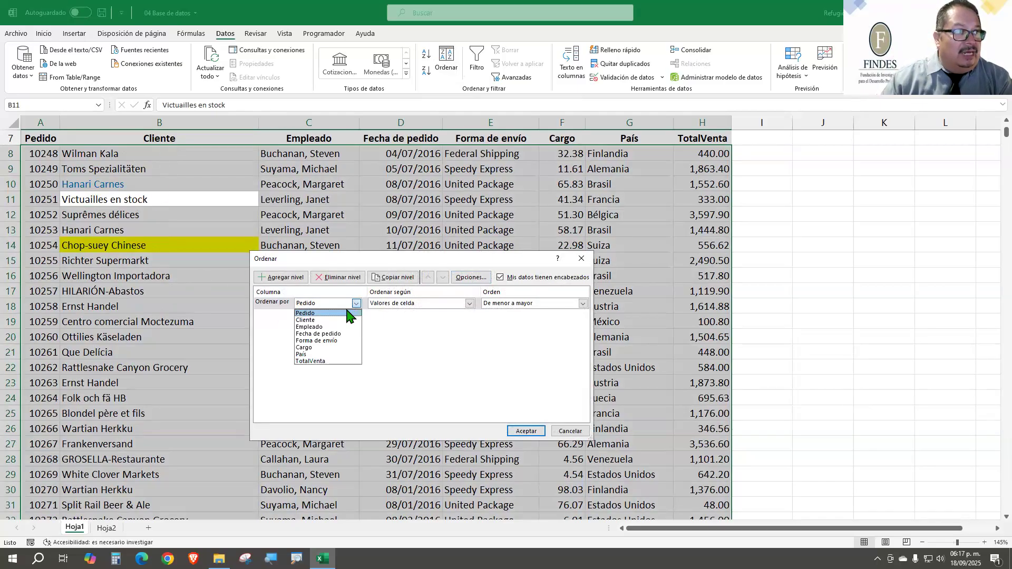
click(337, 319)
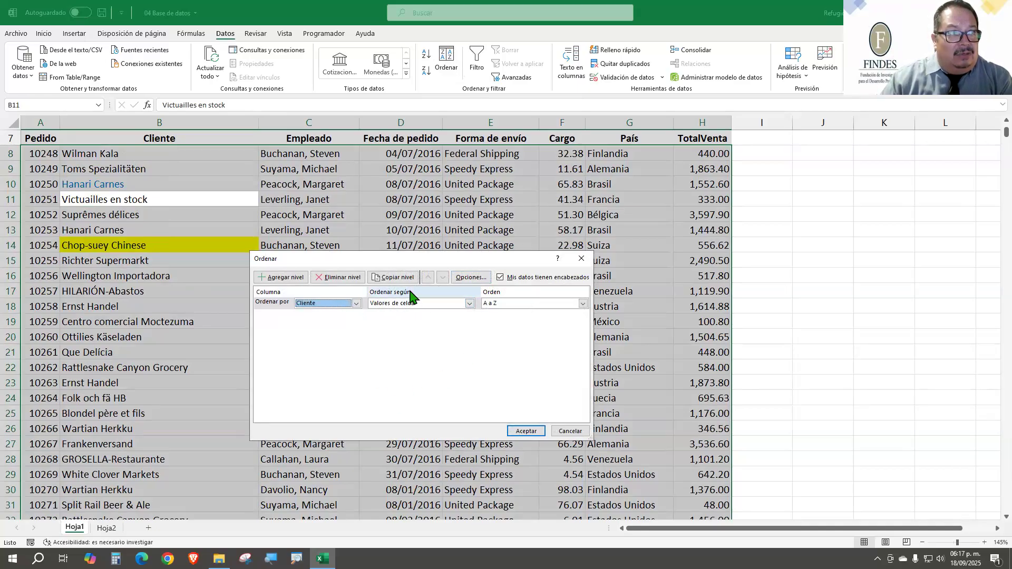
click(469, 303)
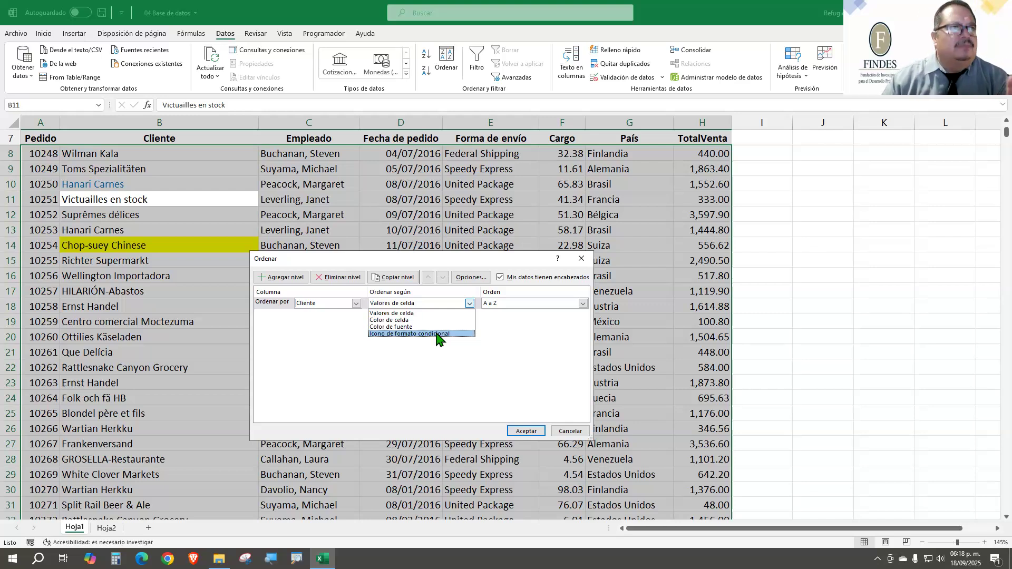
click(414, 322)
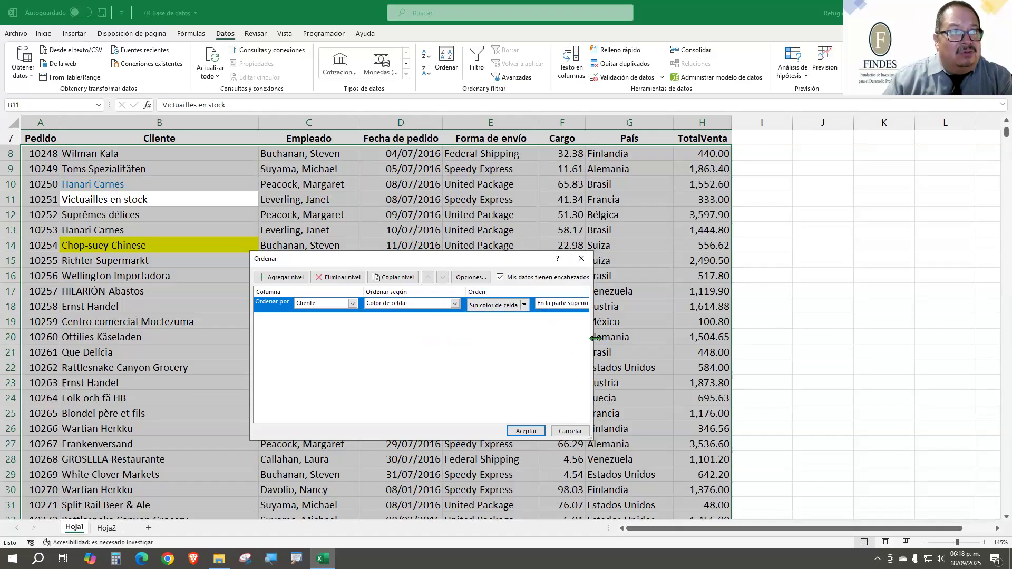
drag(595, 339, 627, 339)
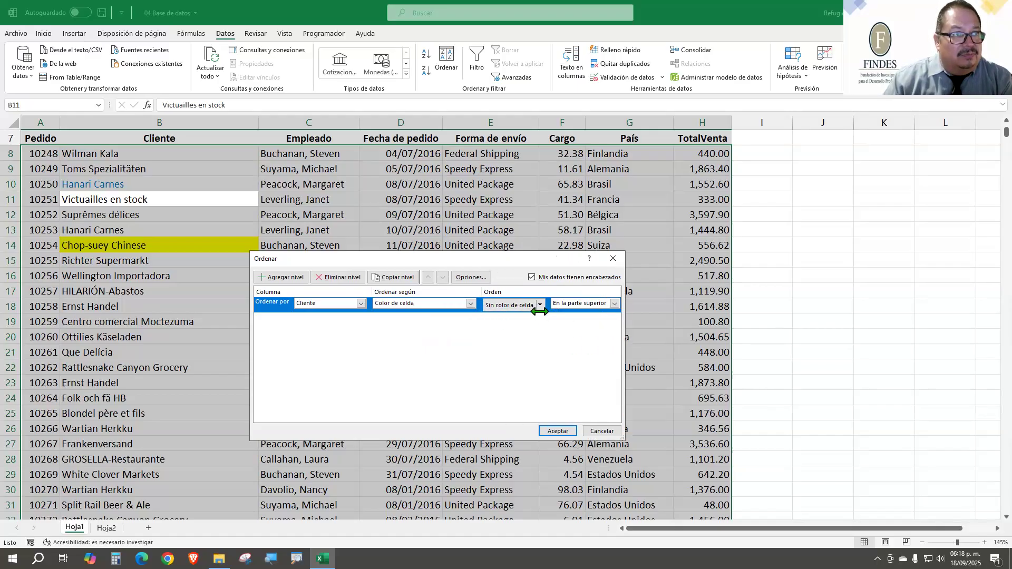
click(540, 306)
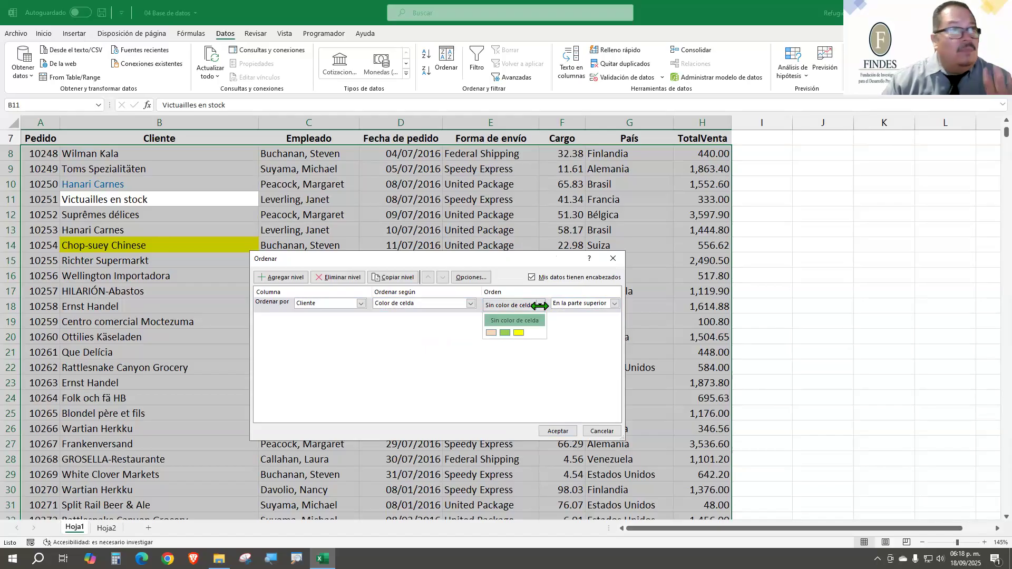
click(520, 333)
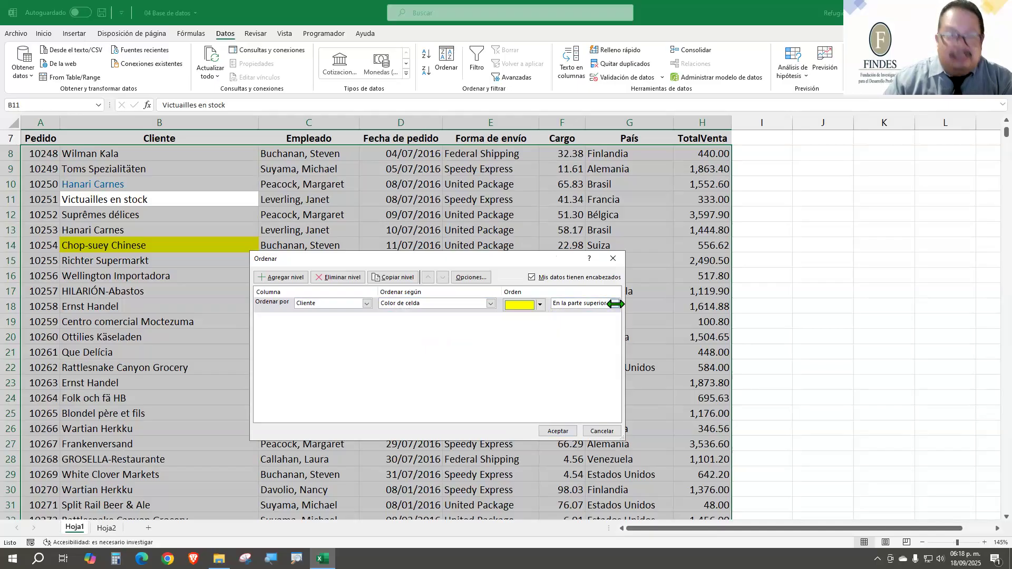
click(615, 304)
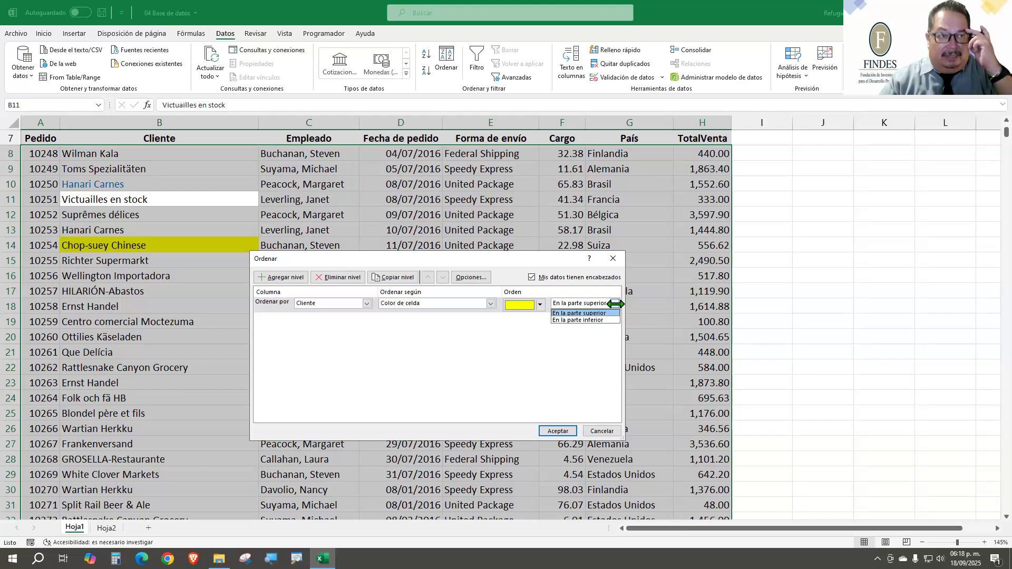
click(601, 313)
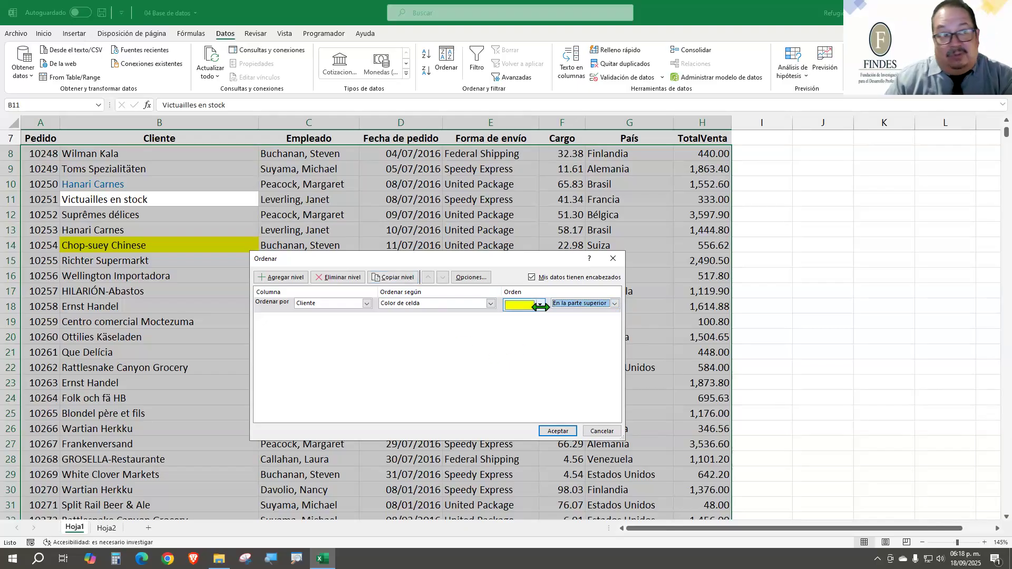
Copy the Cliente cell-colour sort level twice, setting the second level to green and the third to light orange
click(395, 277)
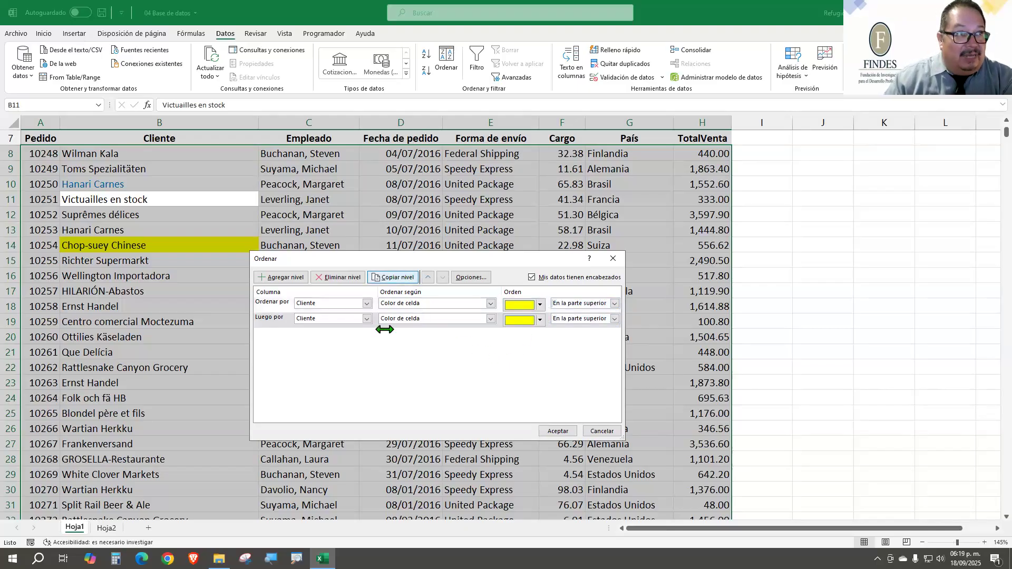
click(541, 320)
click(541, 320)
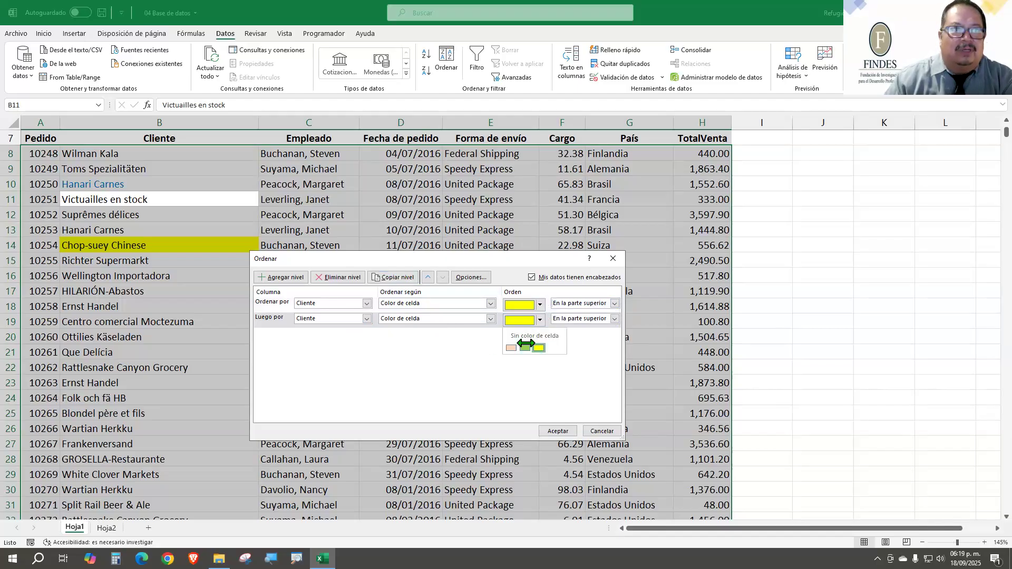
click(525, 346)
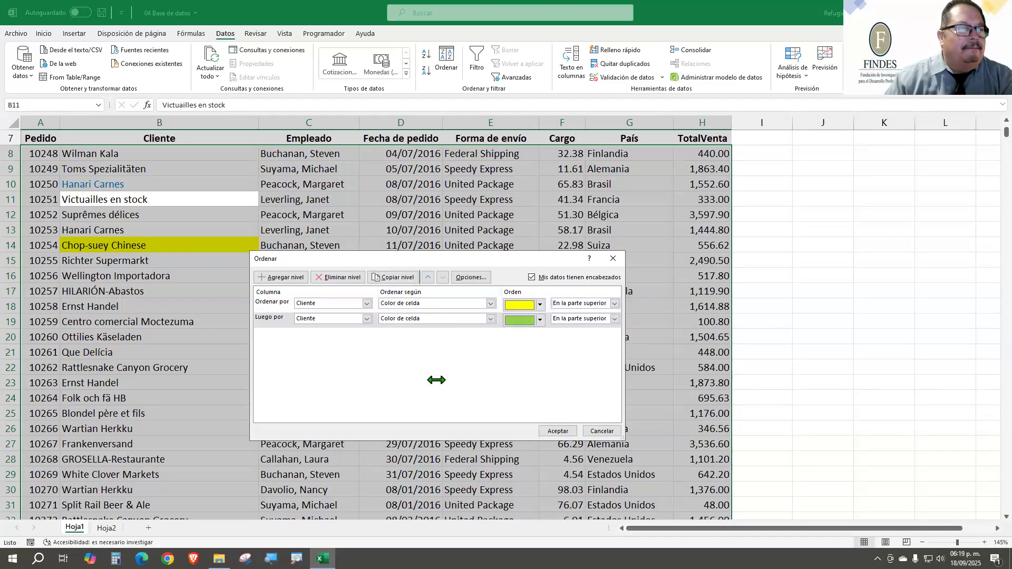
click(406, 278)
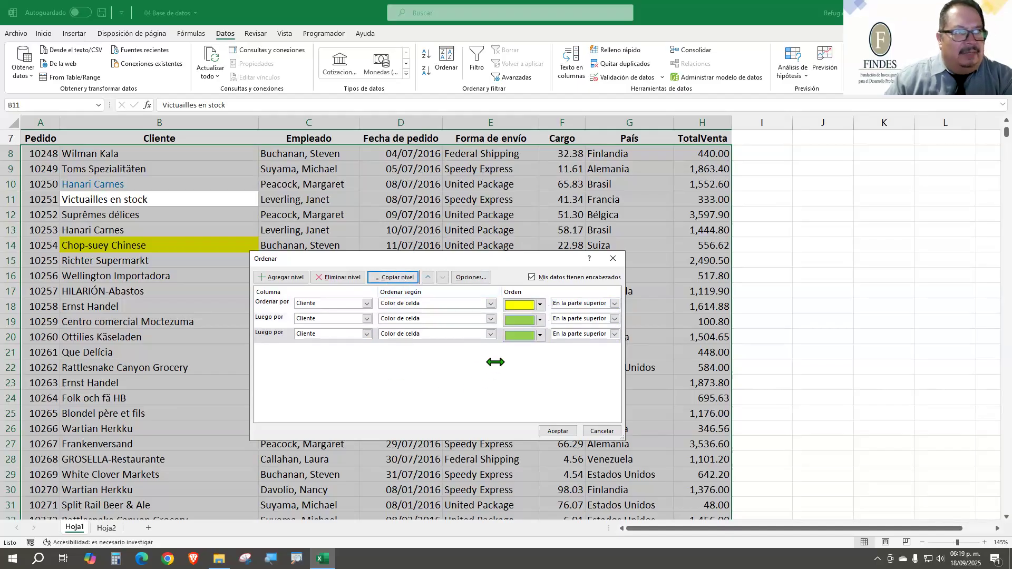
click(540, 335)
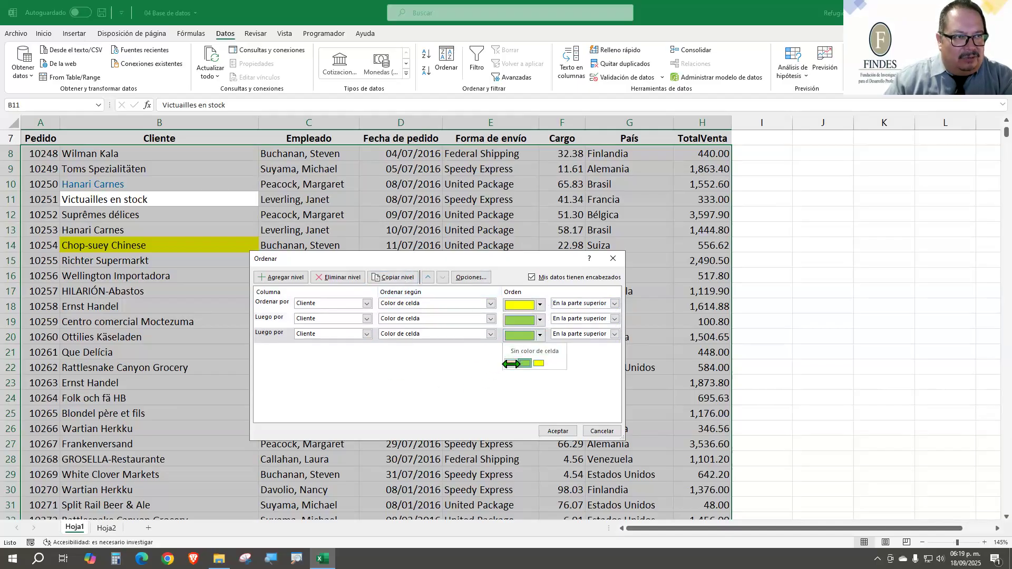
click(512, 363)
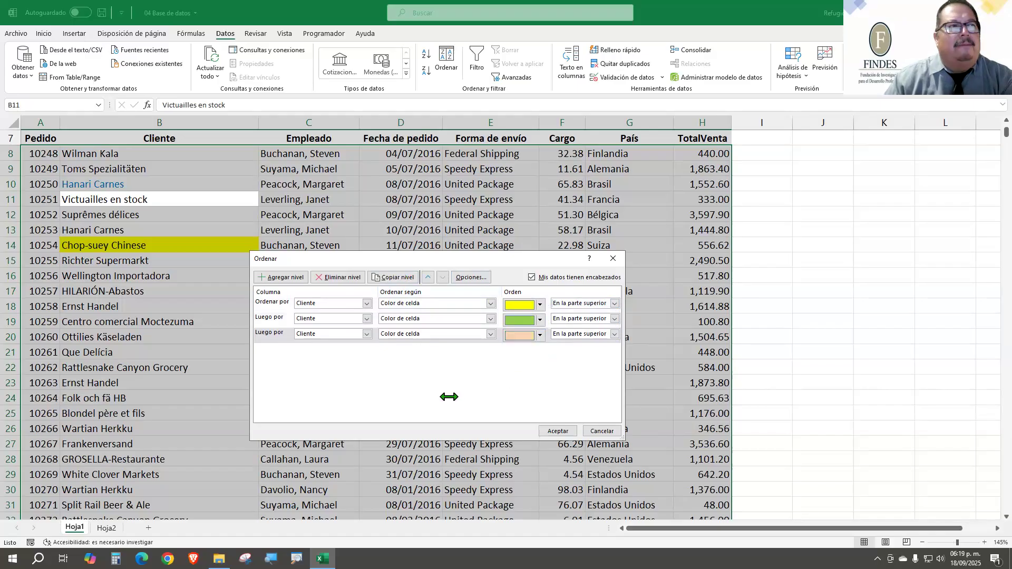
Copy the level to create a fourth one that sorts Cliente by Color de fuente with red on top
click(401, 278)
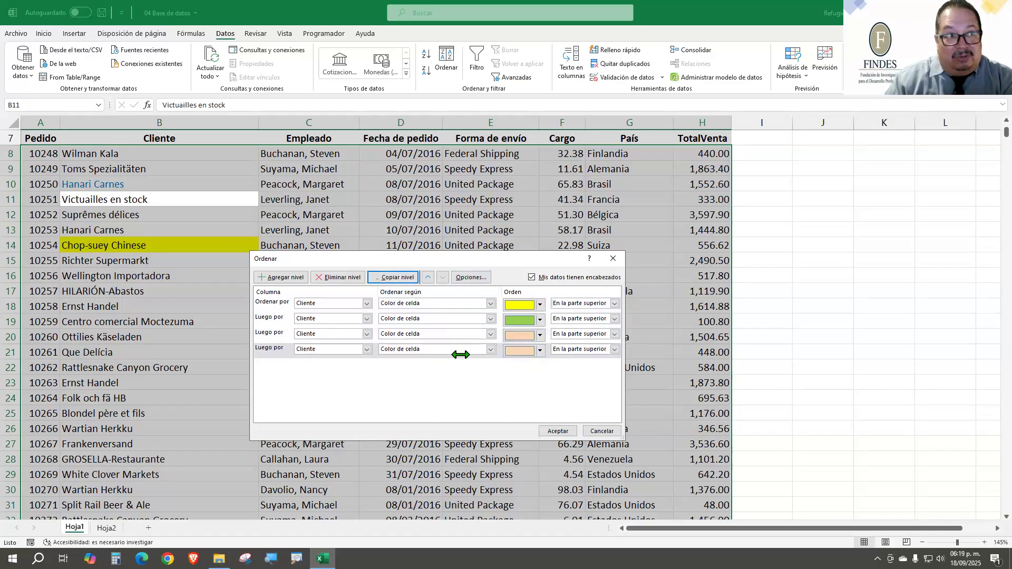
click(489, 349)
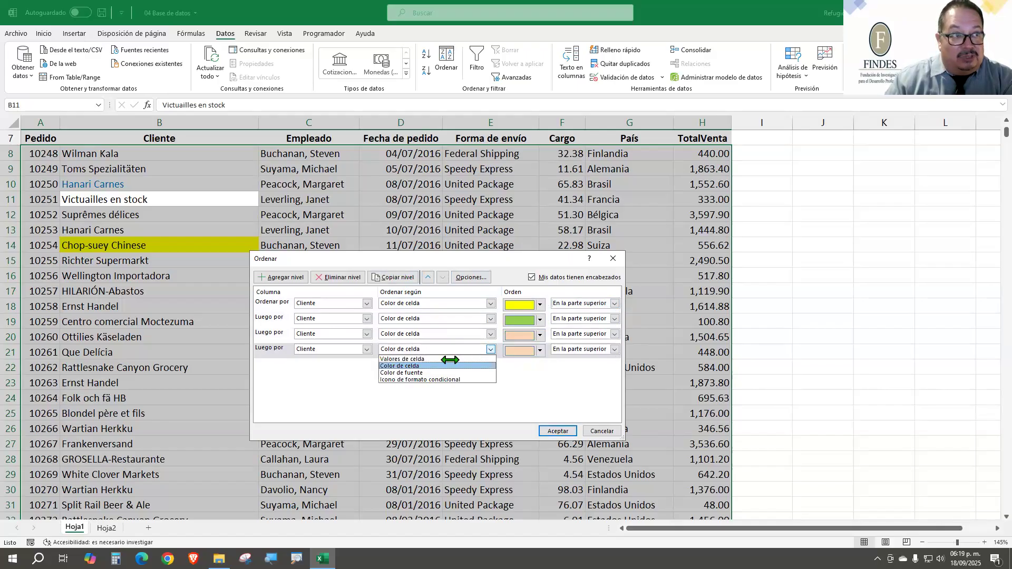
click(421, 373)
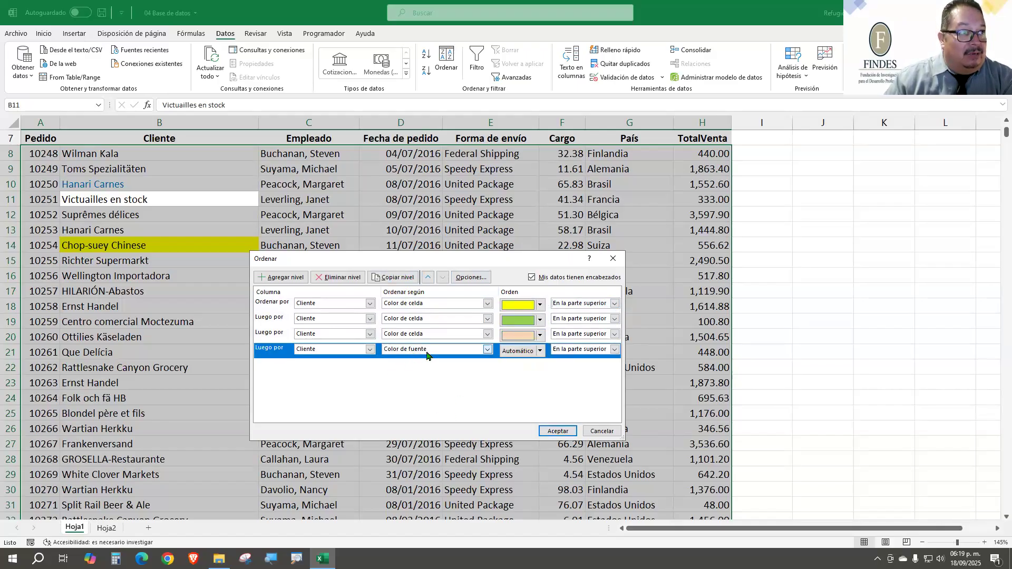
click(541, 351)
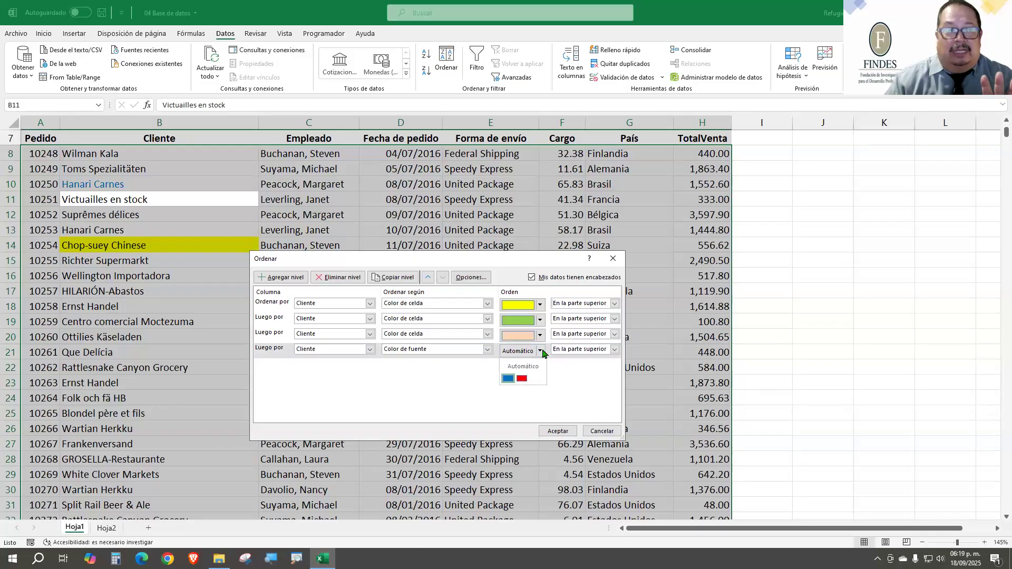
click(521, 379)
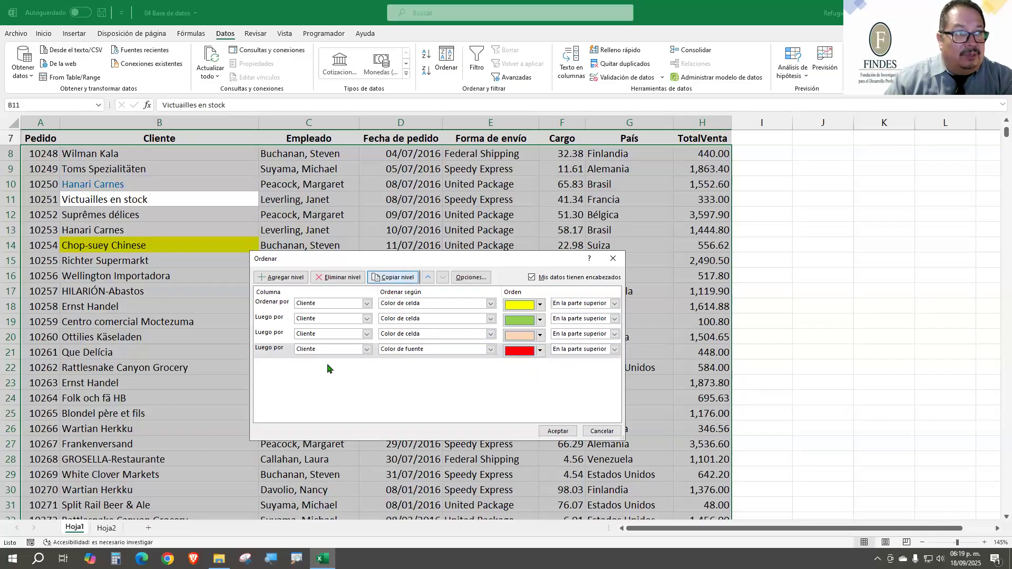
Copy the red font-colour level as a fifth level set to blue and apply the sort to the table
click(397, 277)
click(540, 369)
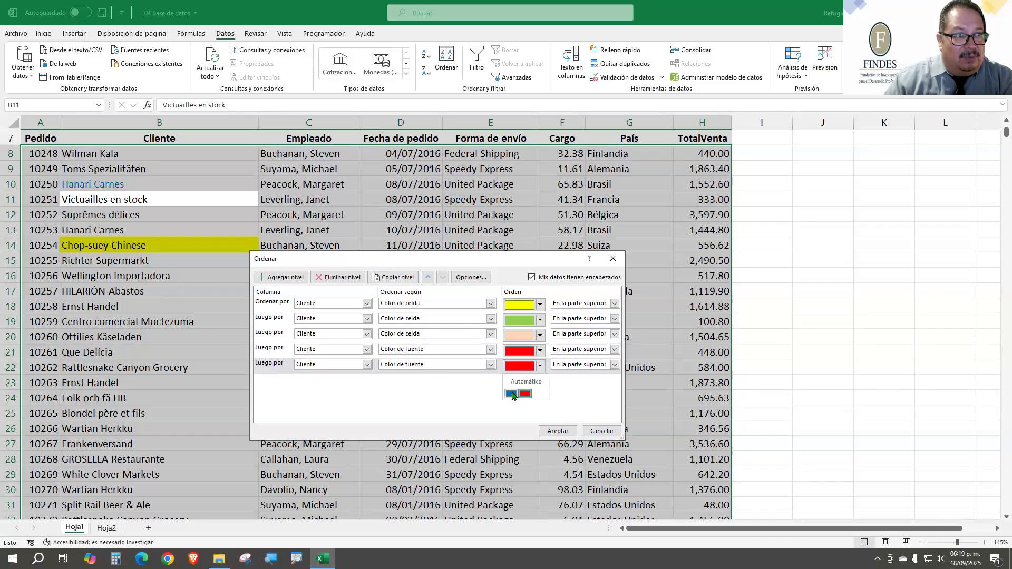
click(514, 392)
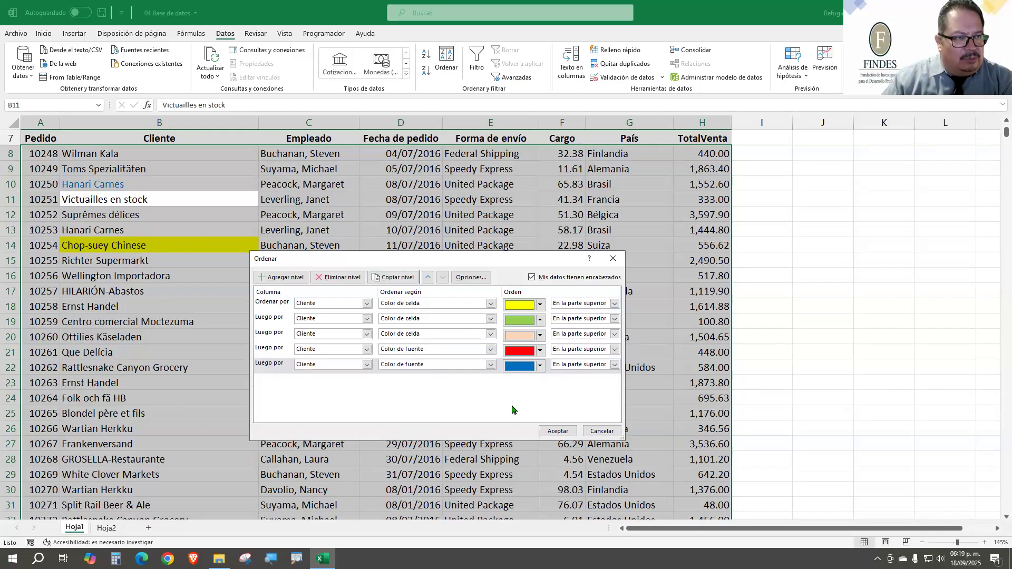
click(557, 432)
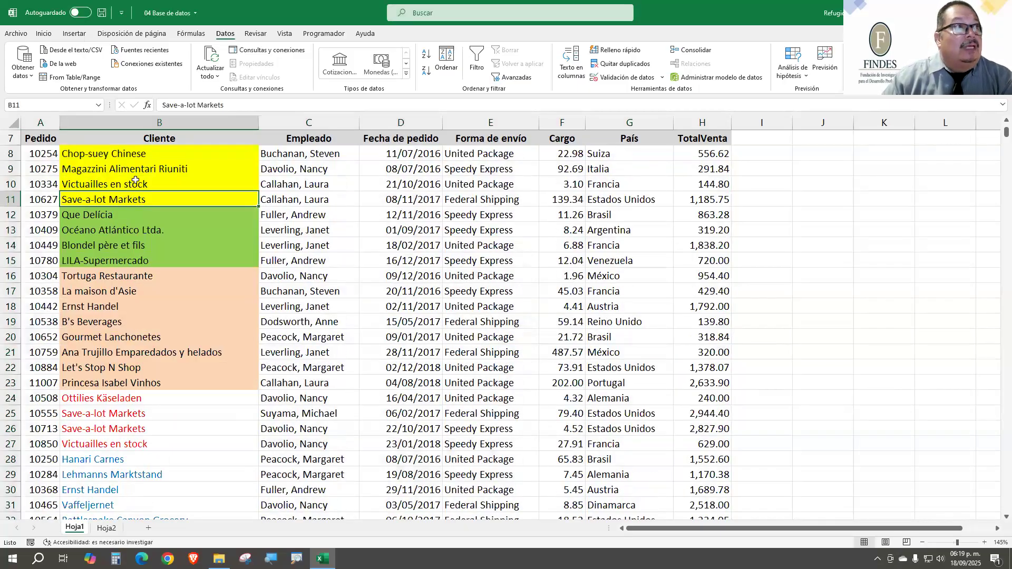
Examine the Cliente groups by fill and font colour, and the uncoloured rows that follow, by highlighting them
drag(137, 154, 151, 398)
scroll(151, 364, down, 1)
scroll(188, 395, down, 2)
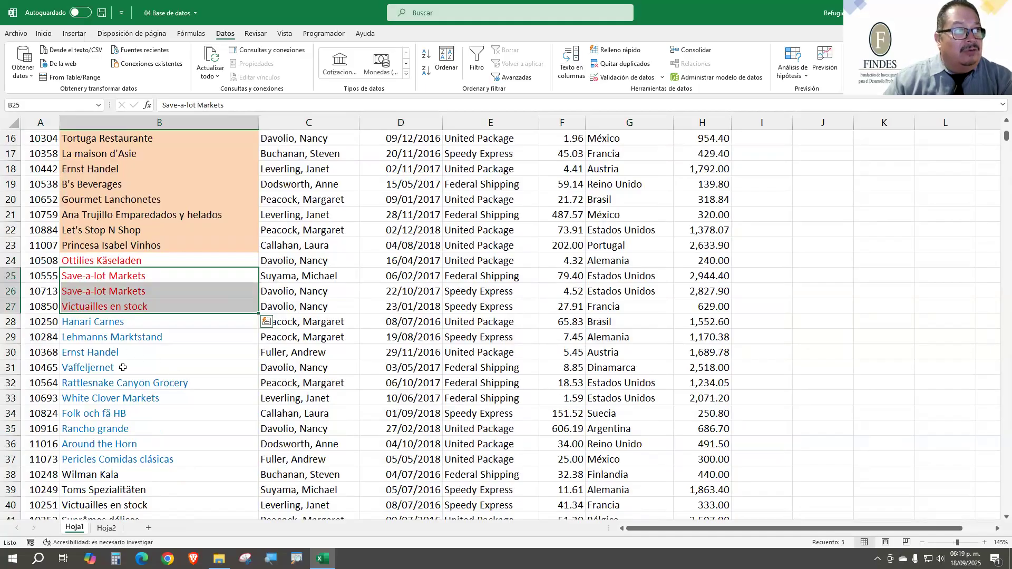
drag(124, 353, 195, 425)
scroll(205, 422, up, 3)
scroll(209, 420, down, 6)
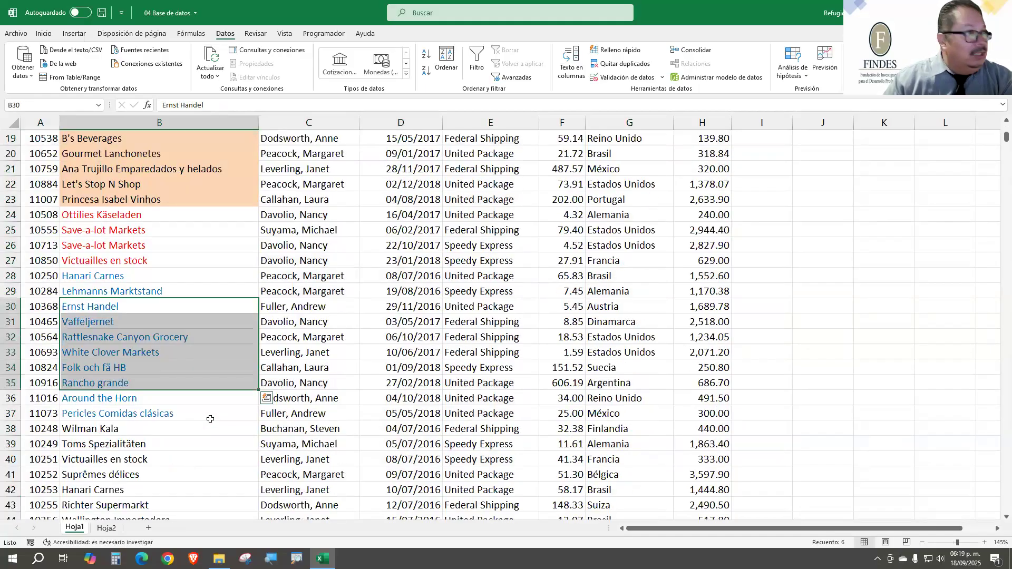
drag(142, 338, 147, 405)
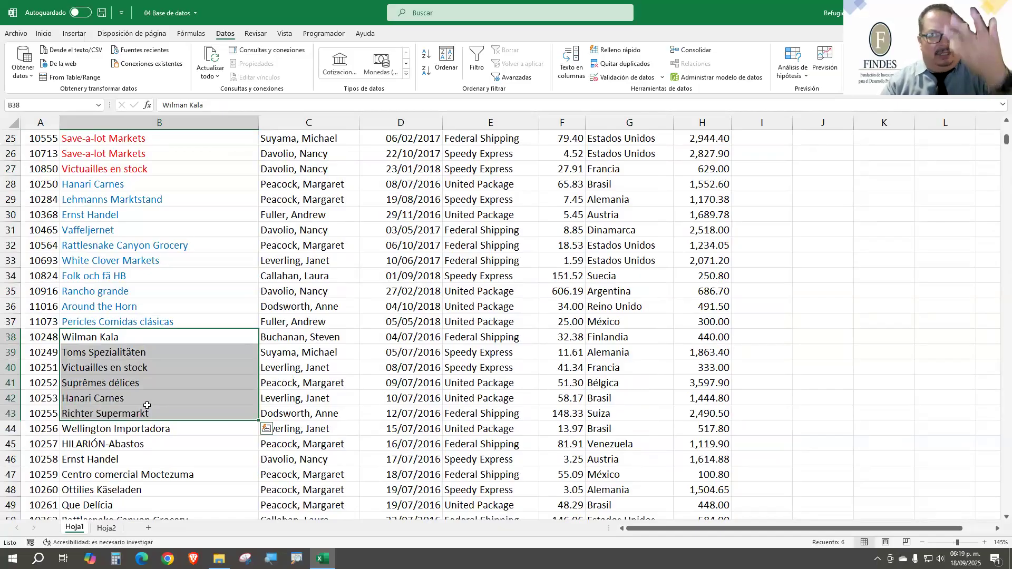
scroll(147, 405, up, 8)
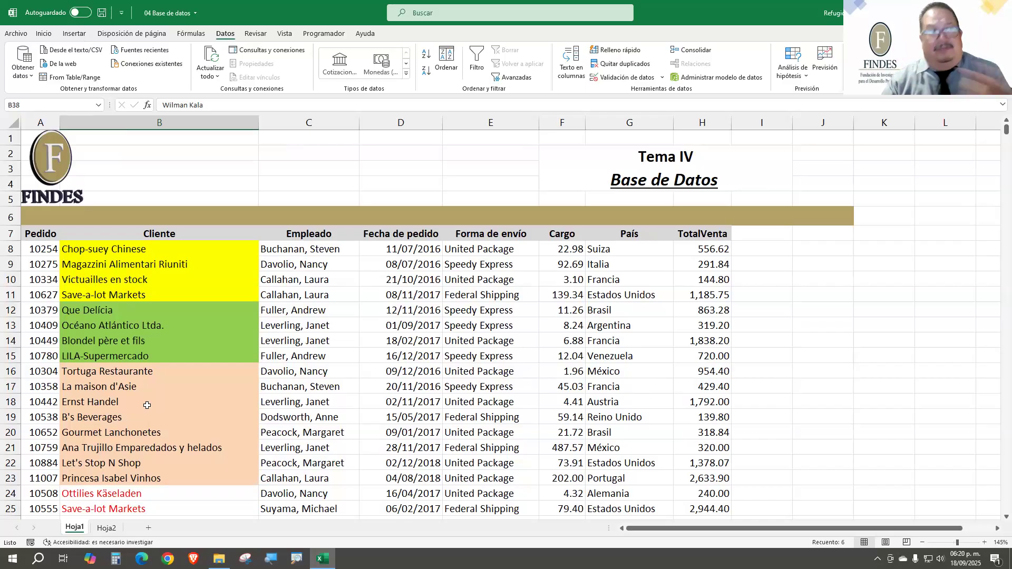
Sort the orders table by Pedido from smallest to largest and turn on filtering for its headers
click(46, 269)
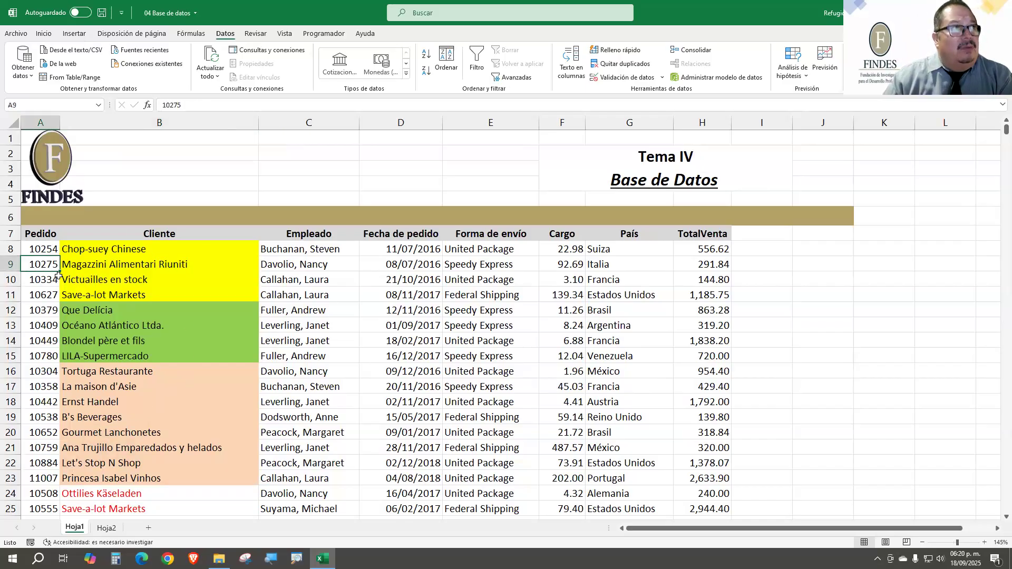
click(426, 55)
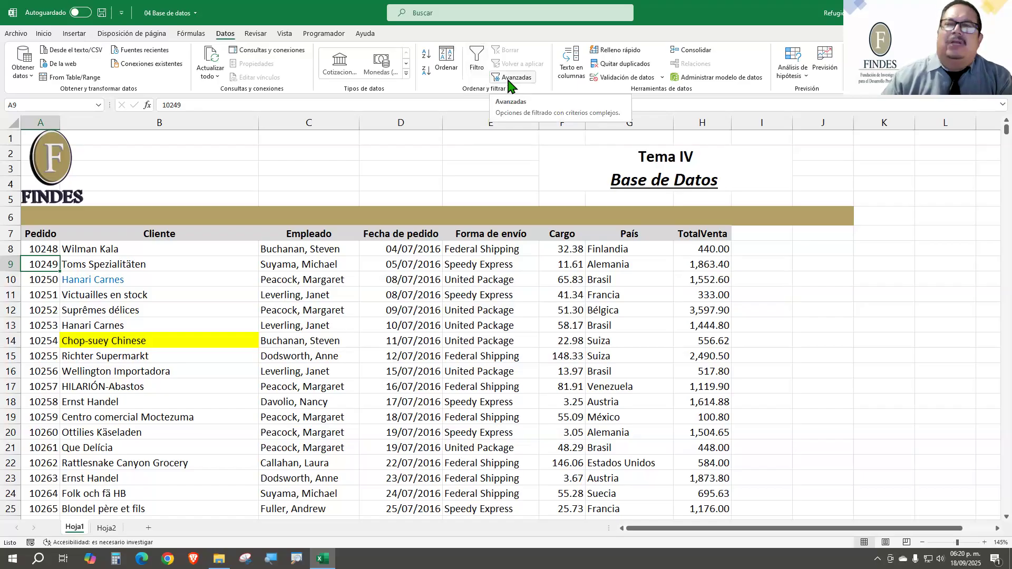
click(477, 74)
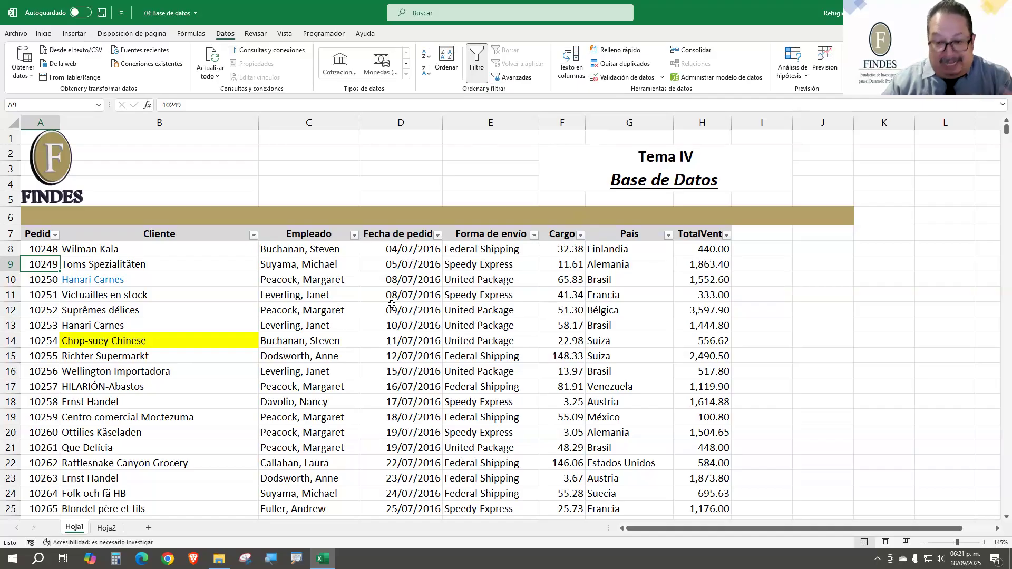
Filter the Cliente column by the yellow cell colour
click(354, 236)
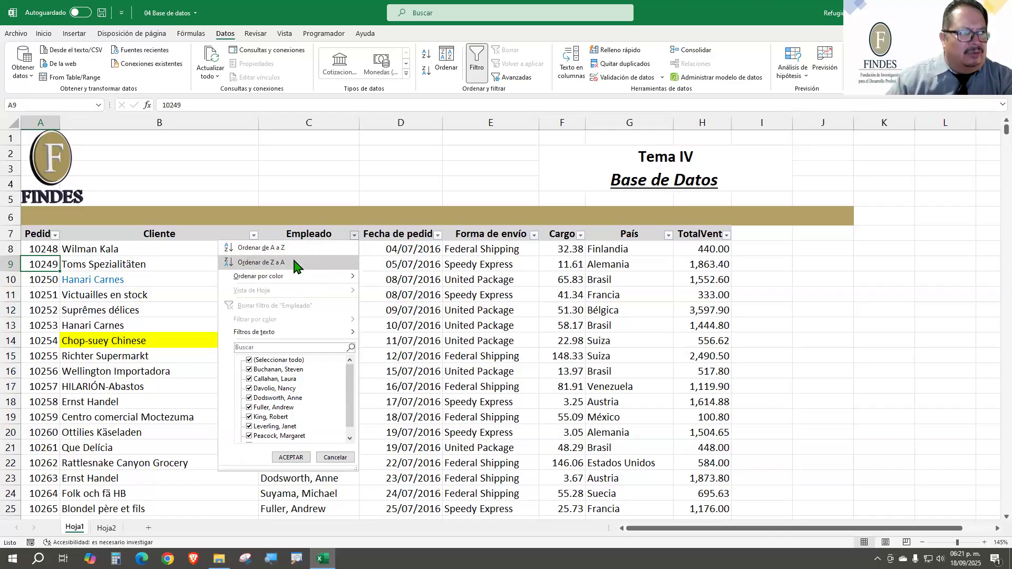
click(235, 239)
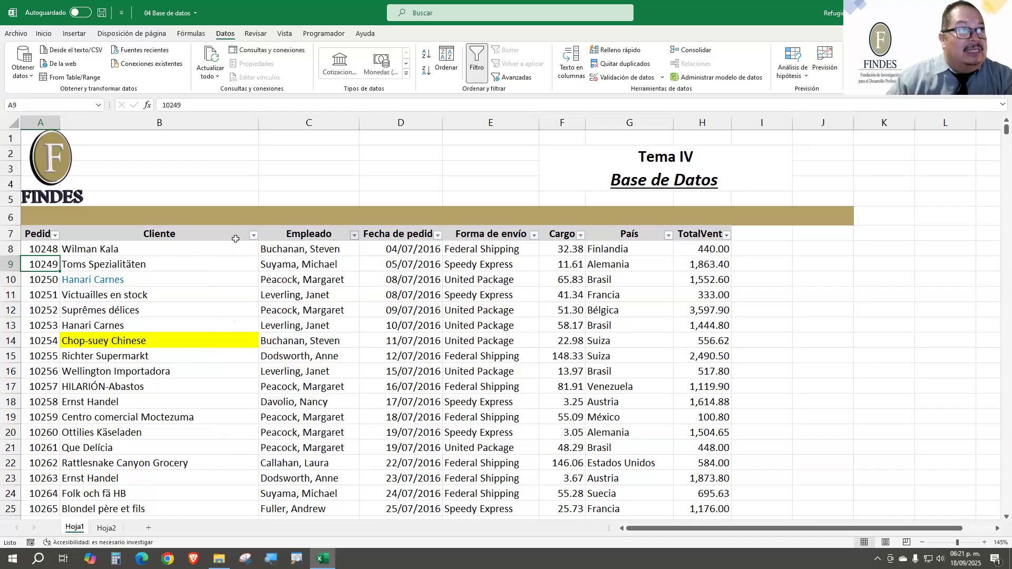
click(254, 235)
mouse_move(214, 278)
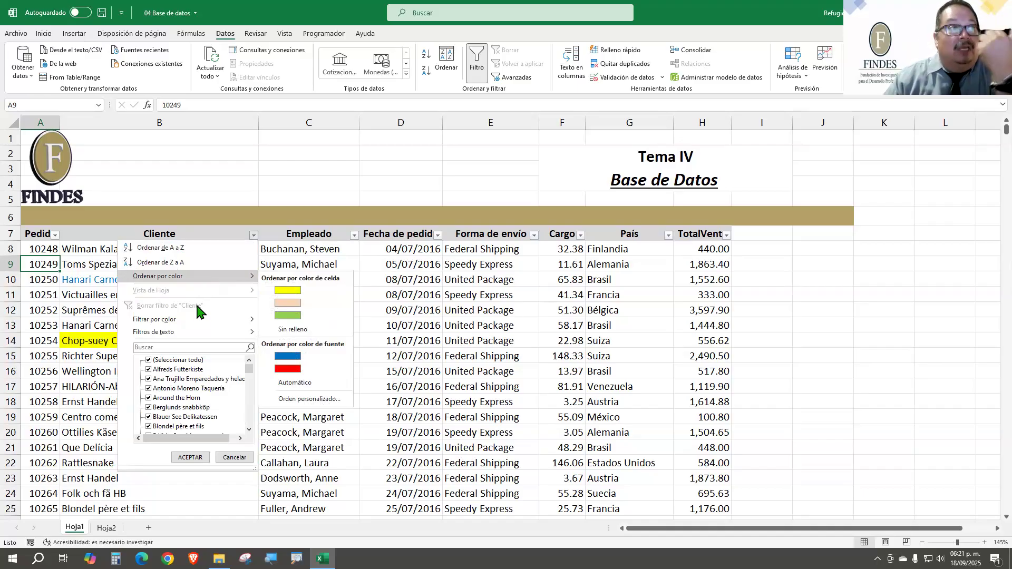
mouse_move(199, 319)
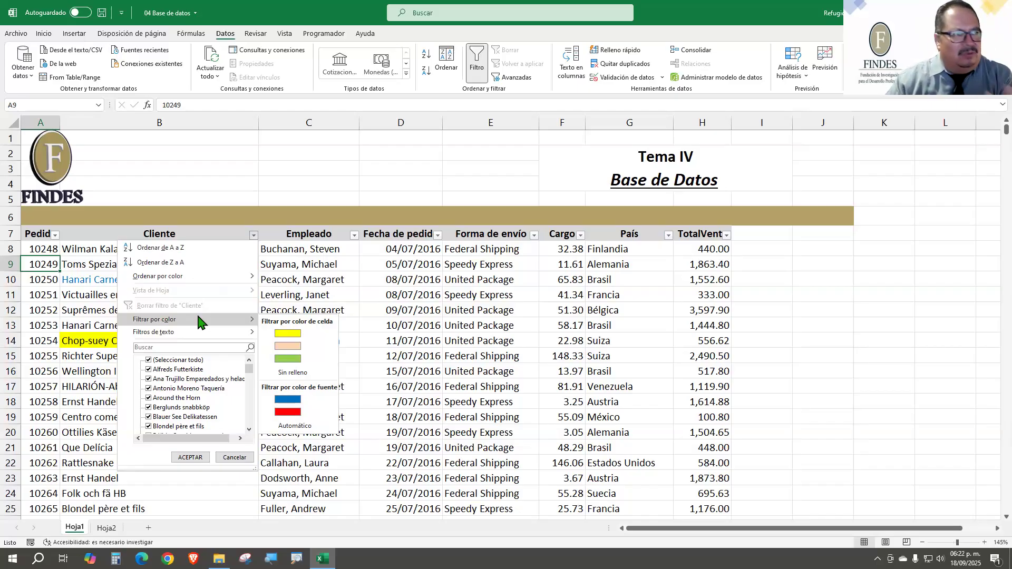
click(287, 333)
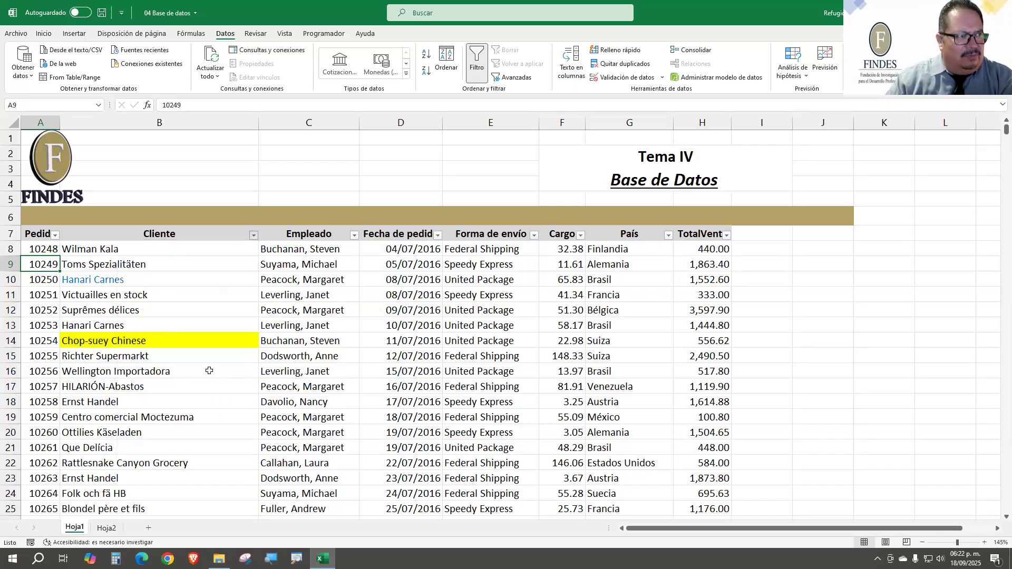
Switch the Cliente filter to the light orange cell colour and clear that column's filter
click(254, 235)
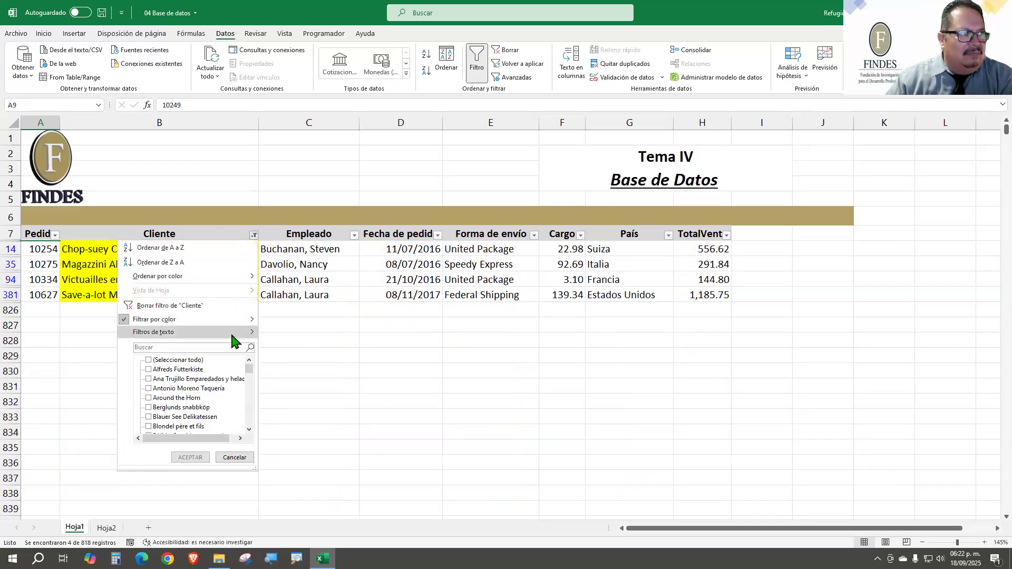
mouse_move(236, 320)
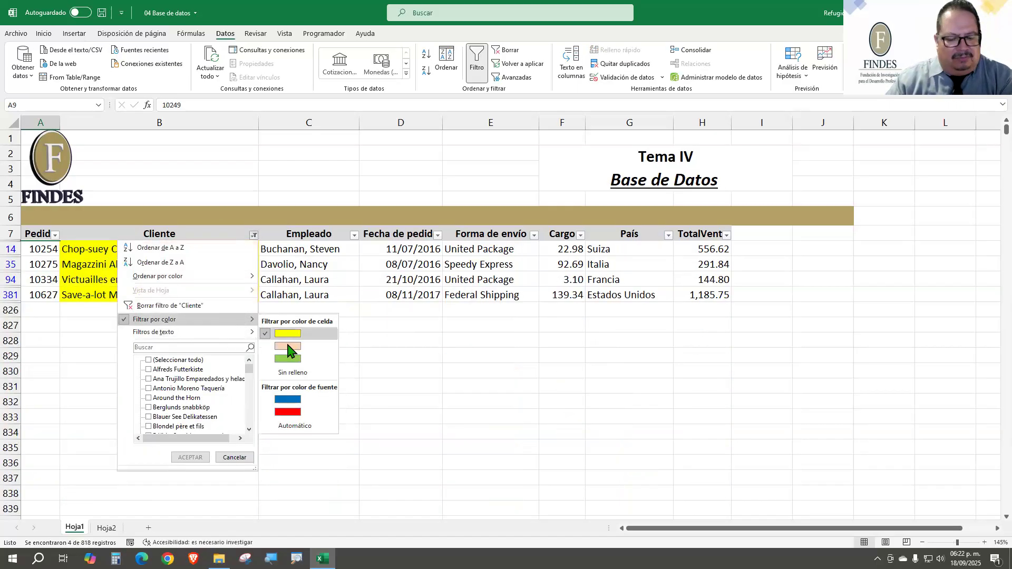
click(288, 347)
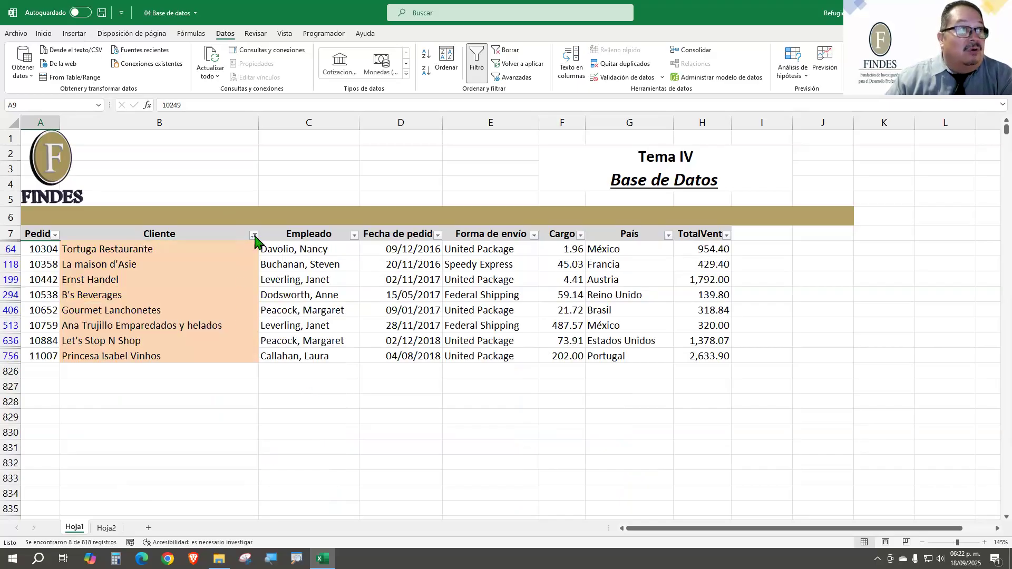
click(254, 235)
mouse_move(220, 320)
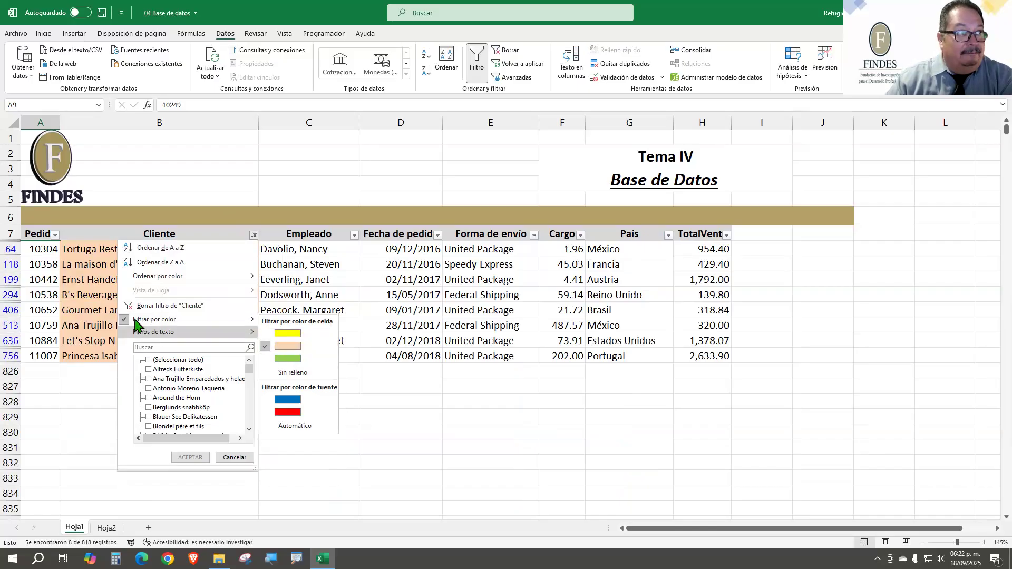
click(158, 305)
Review the filter choices for Cliente and the number filter conditions available for Pedido
click(254, 236)
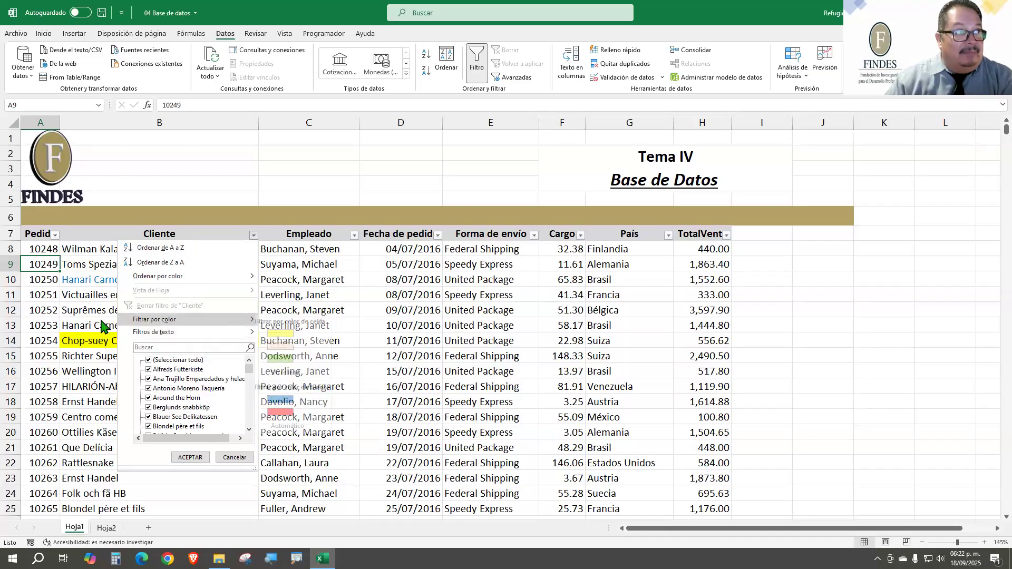
click(56, 240)
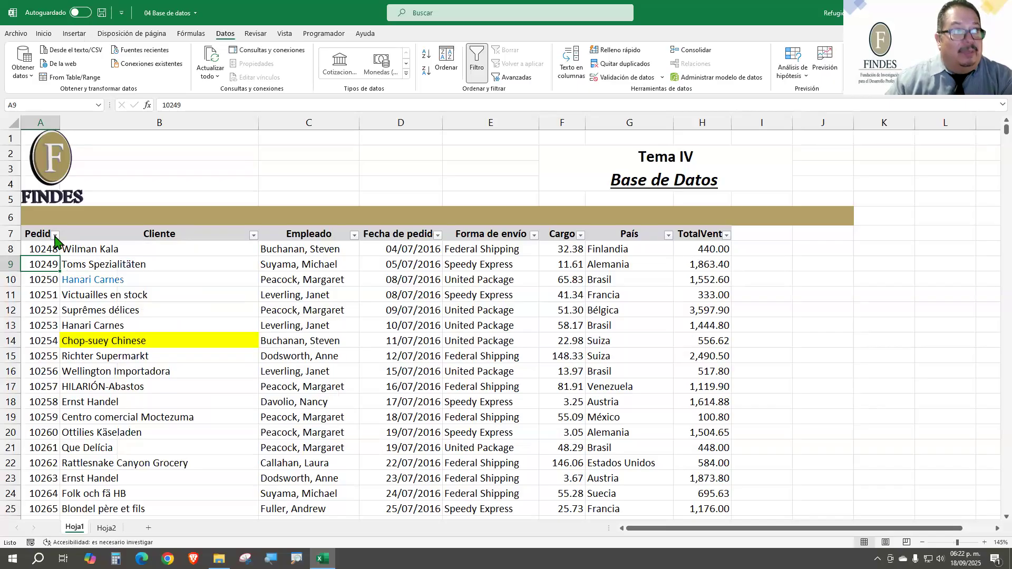
click(55, 236)
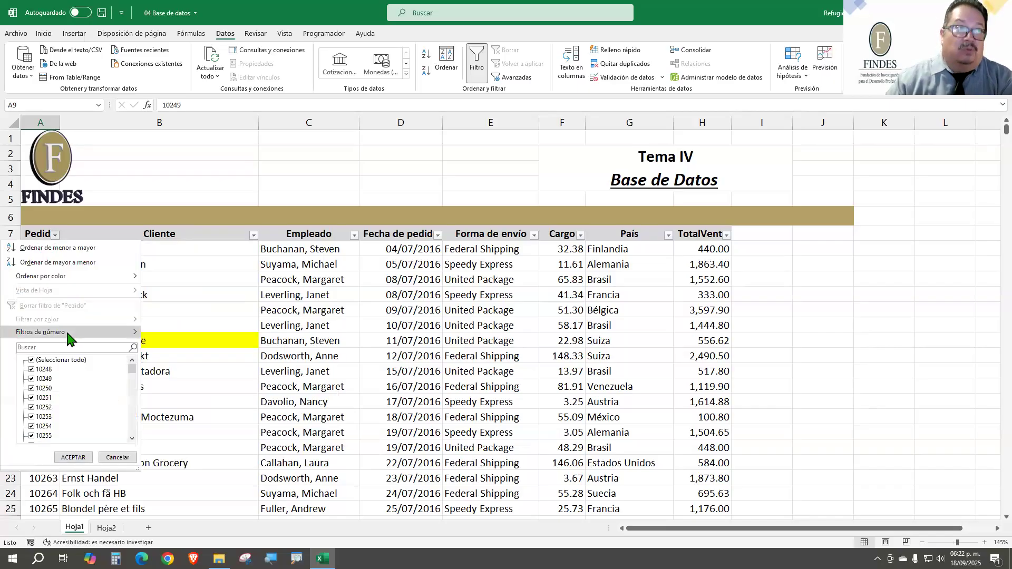
mouse_move(68, 339)
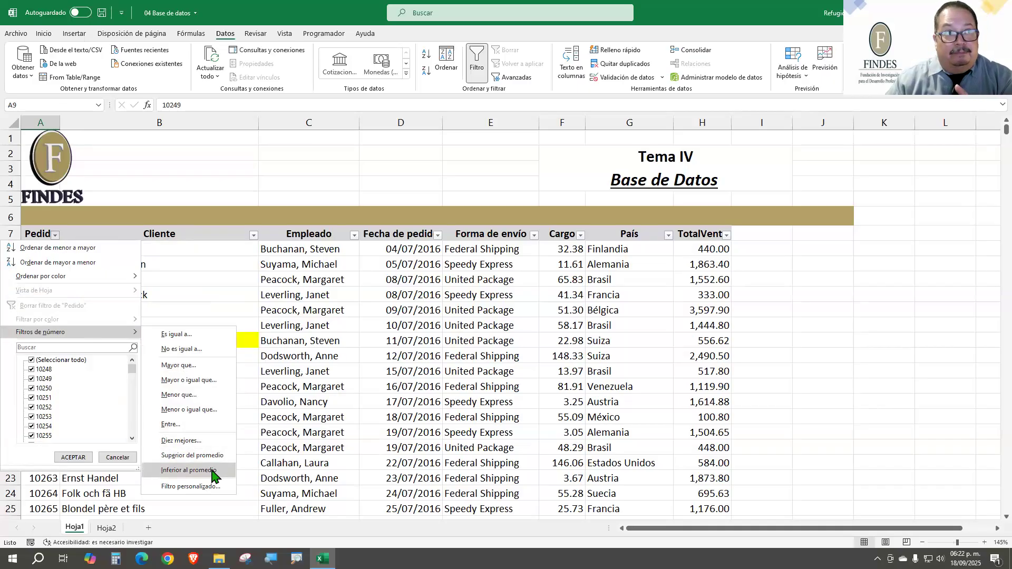
click(380, 256)
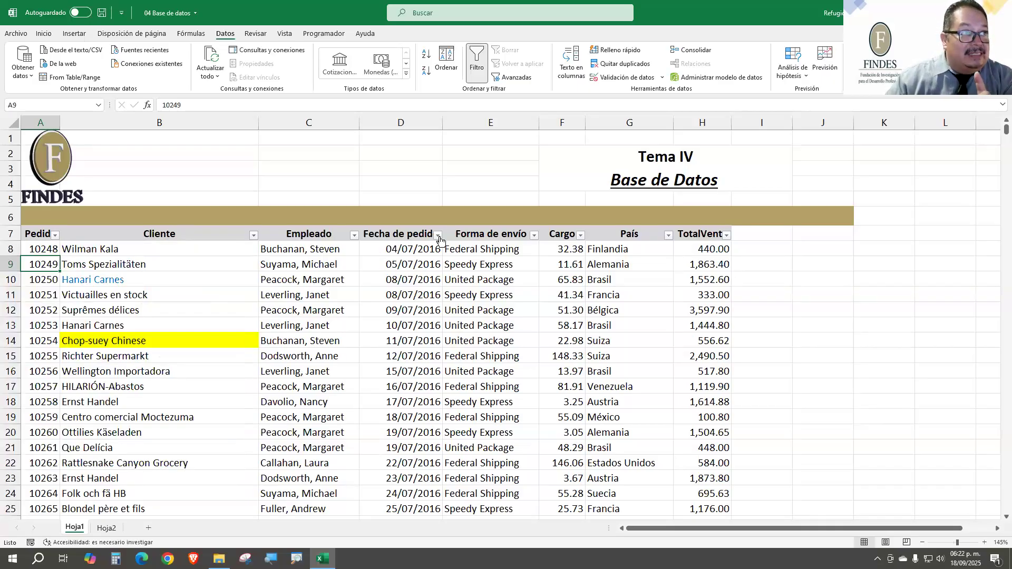
Filter Fecha de pedido to all dates in the period Abril, regardless of year
click(438, 235)
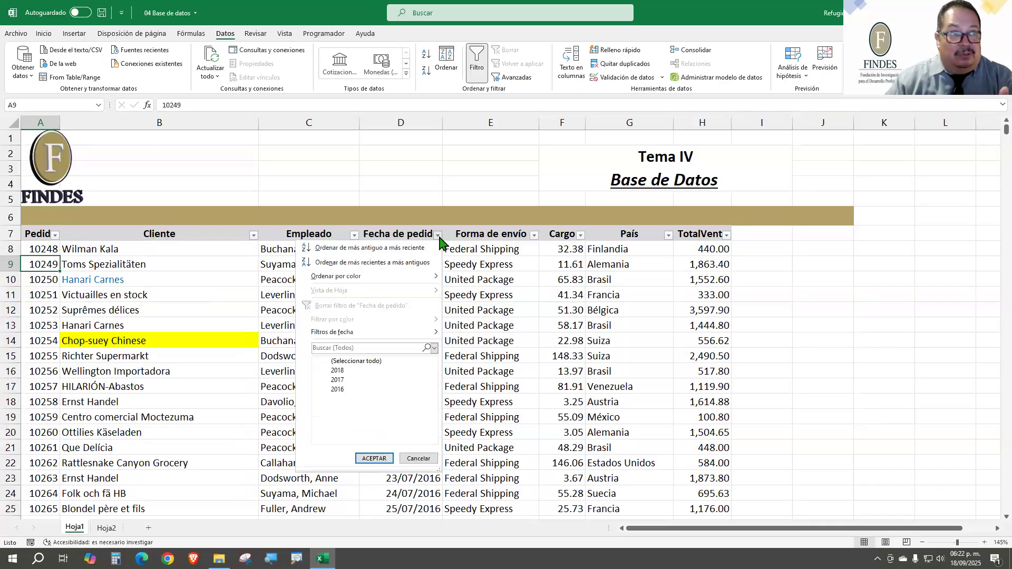
mouse_move(397, 331)
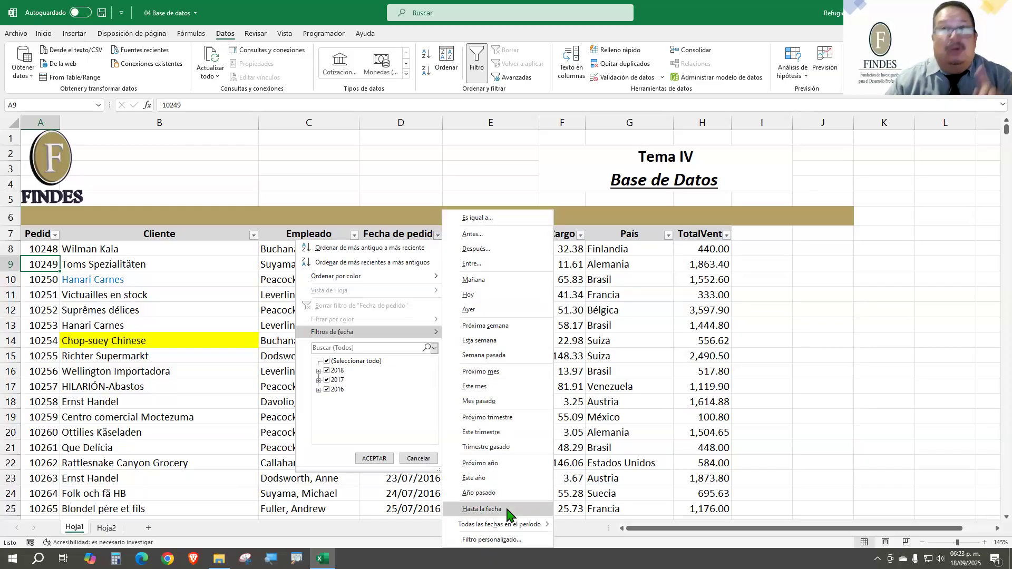
mouse_move(509, 528)
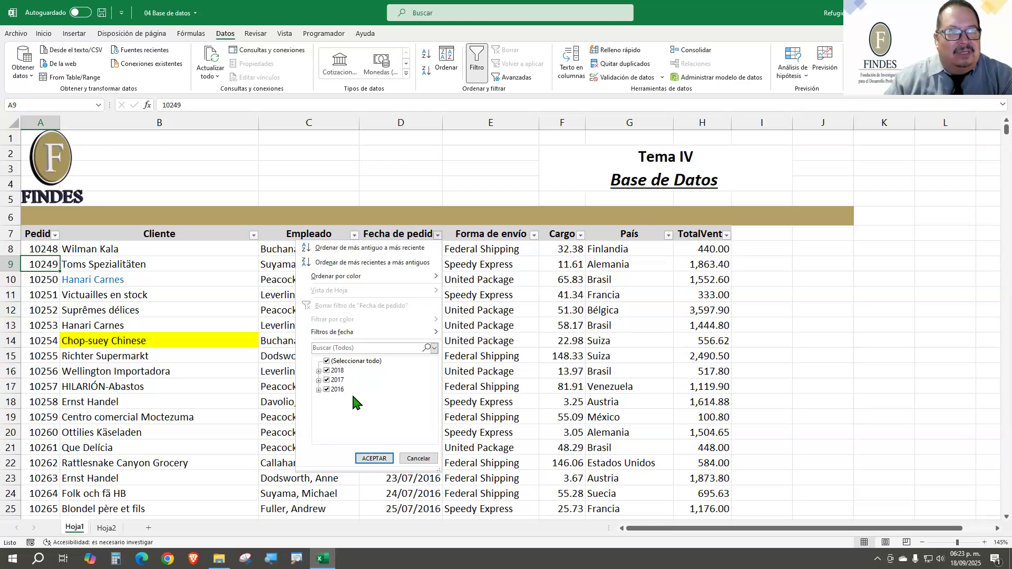
mouse_move(428, 333)
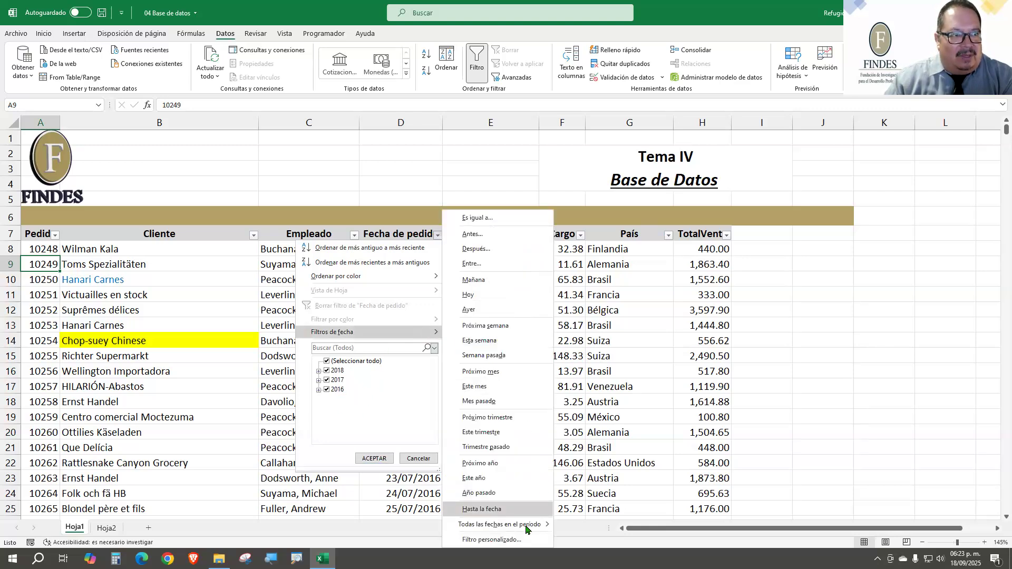
mouse_move(526, 527)
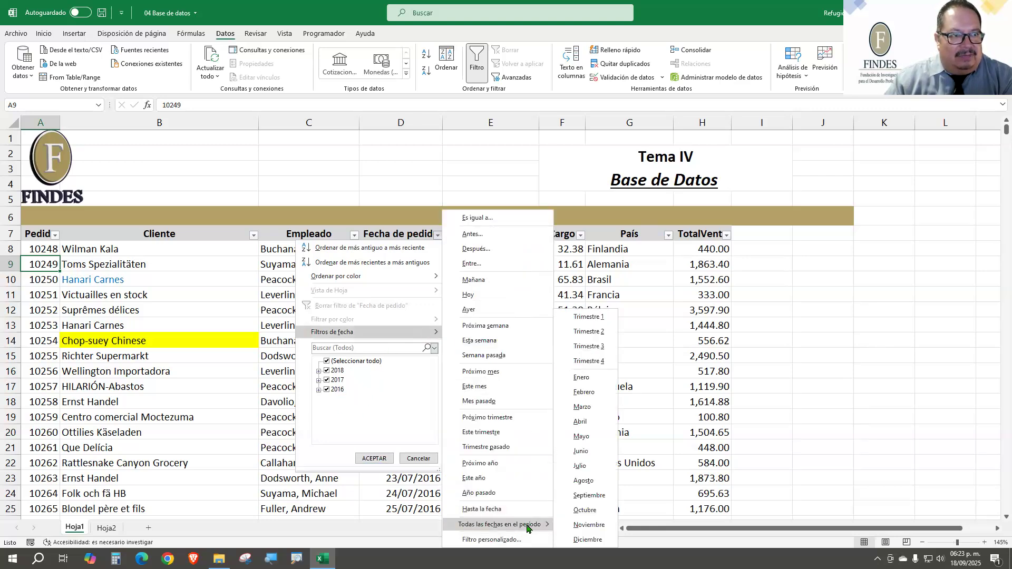
click(580, 421)
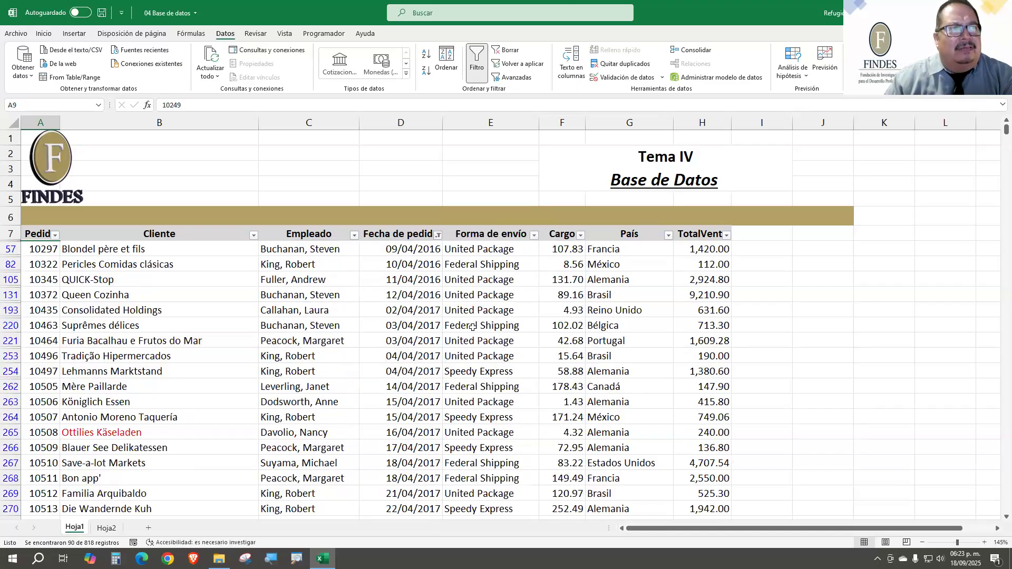
Examine the filtered order dates across the years by highlighting groups of them down the Fecha de pedido column
drag(417, 249, 422, 295)
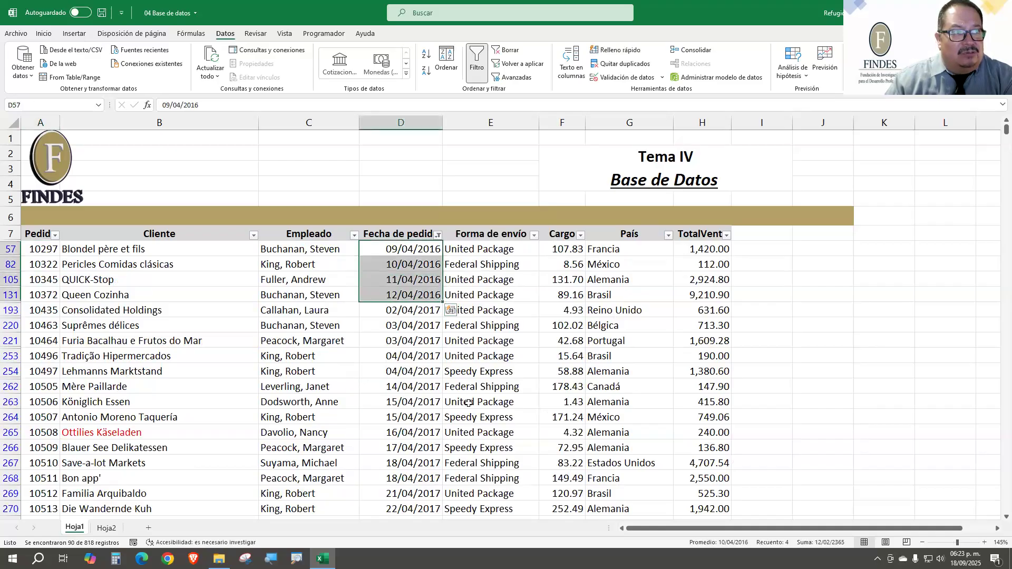
drag(426, 324, 417, 433)
scroll(418, 430, down, 4)
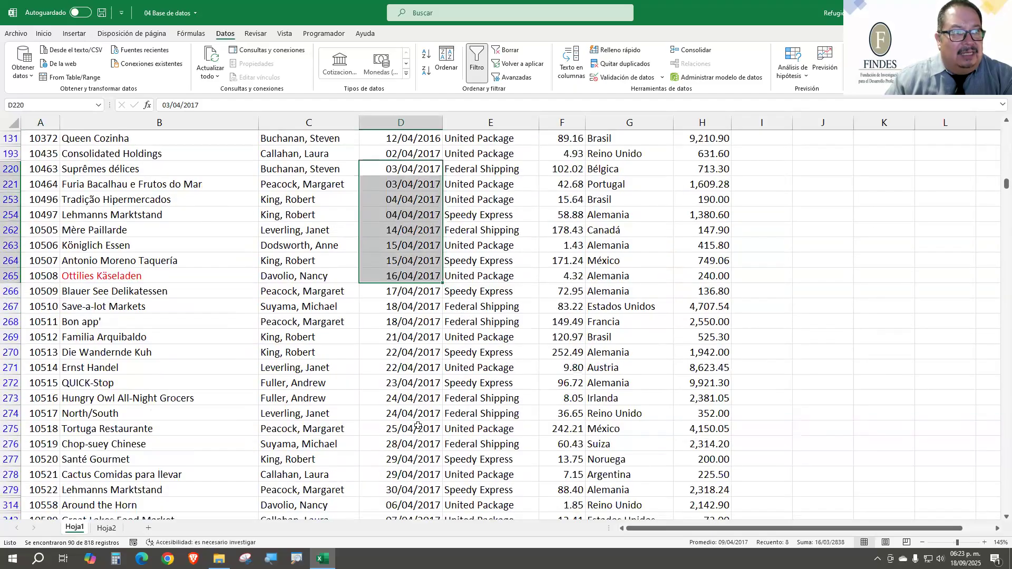
scroll(418, 426, down, 10)
drag(420, 352, 424, 428)
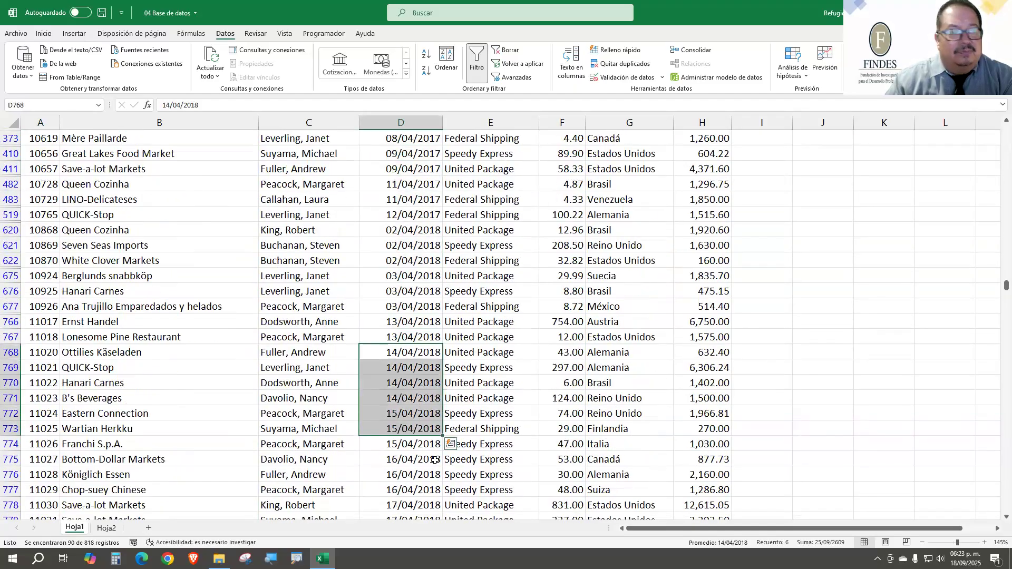
scroll(434, 460, up, 10)
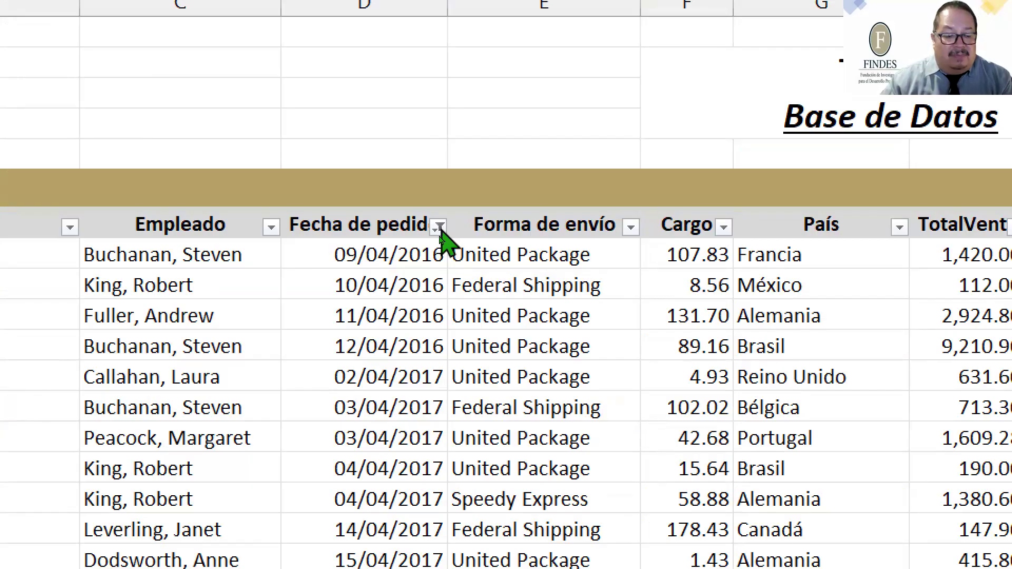
Add a filter on Empleado that keeps only the first employee in the list
key(super)
key(super)
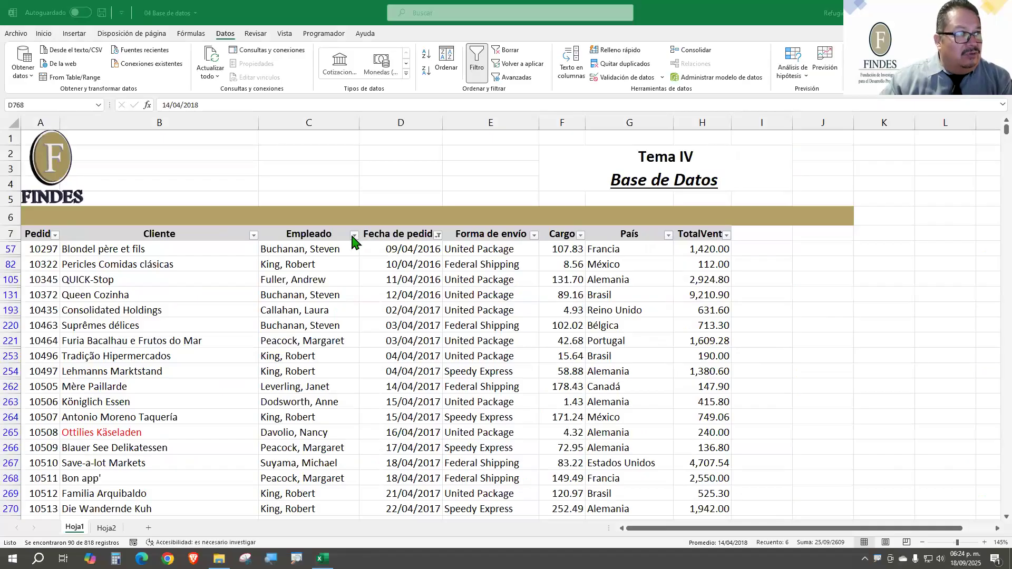
click(354, 236)
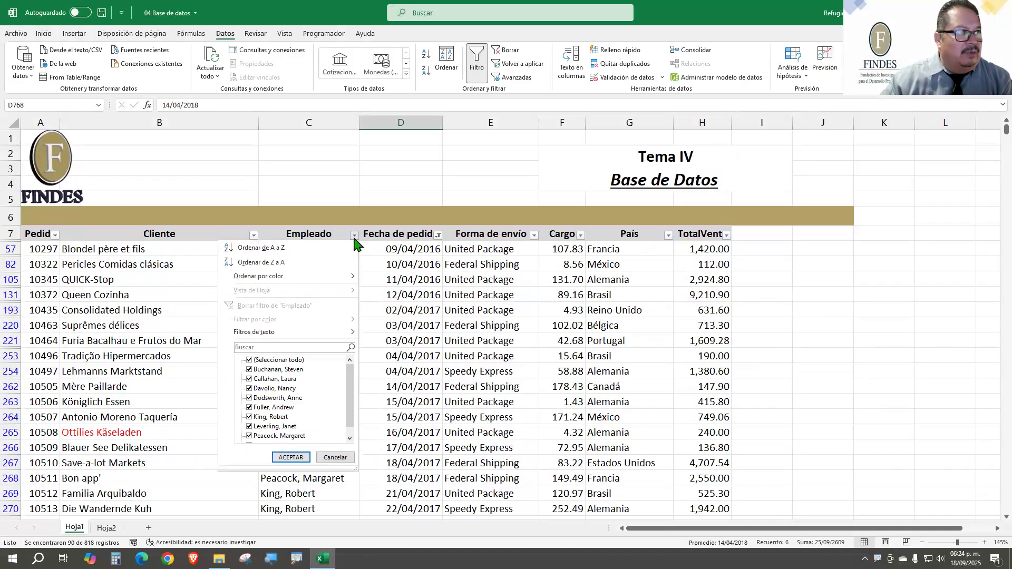
click(249, 360)
click(277, 370)
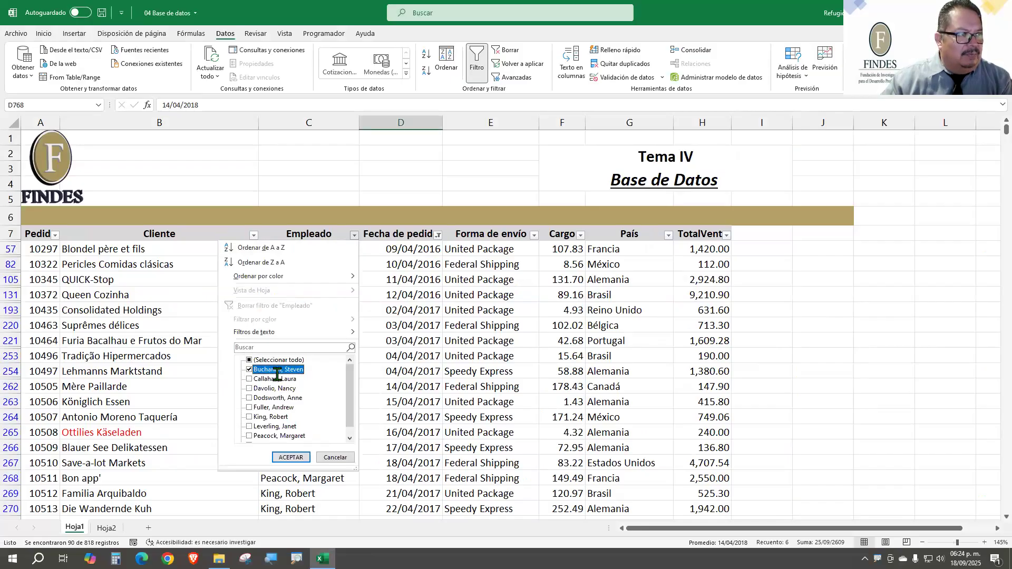
click(291, 458)
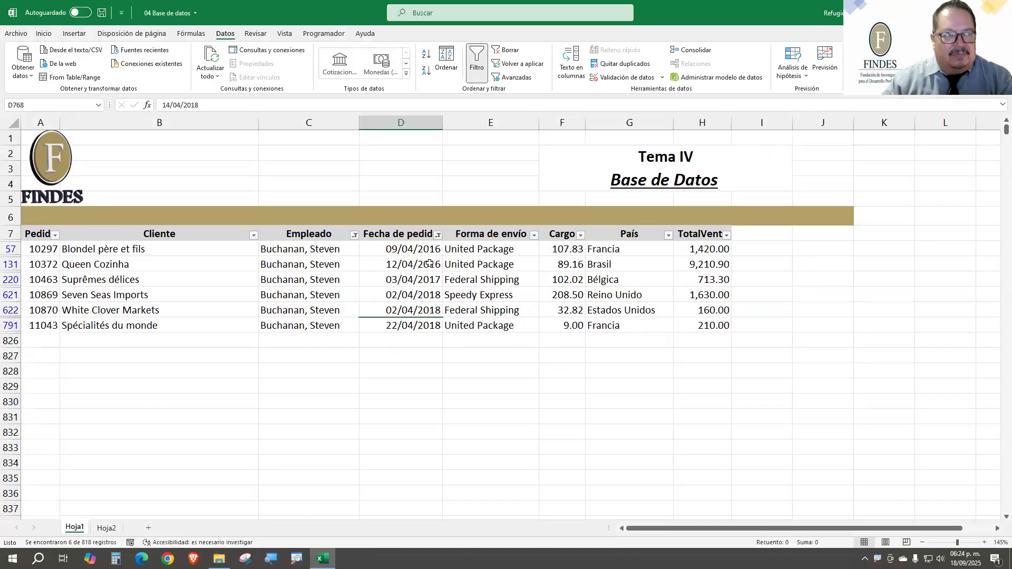
Check the individual clearing options for Fecha de pedido and Empleado, and clear all the table's filters at once
click(362, 269)
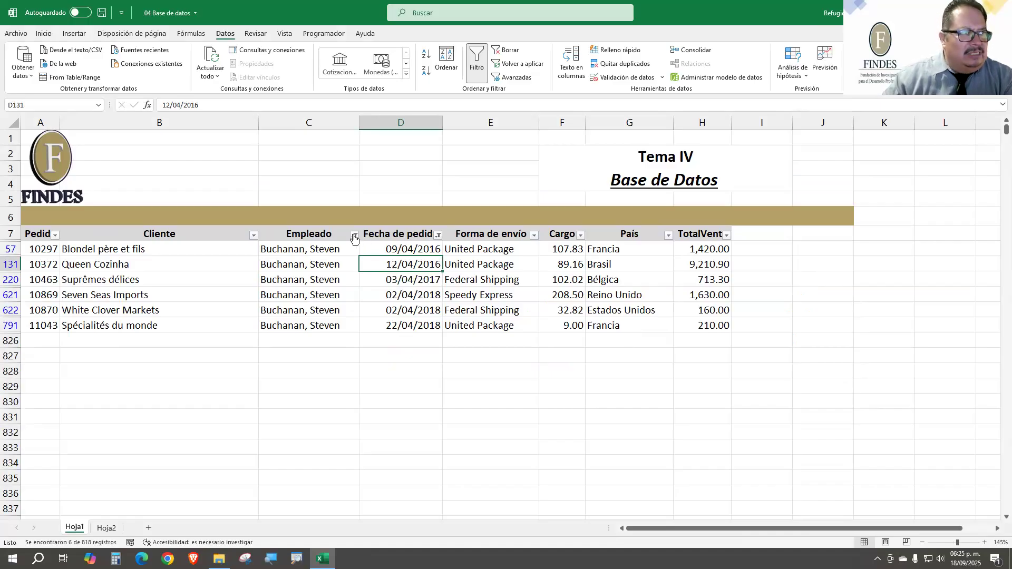
click(437, 236)
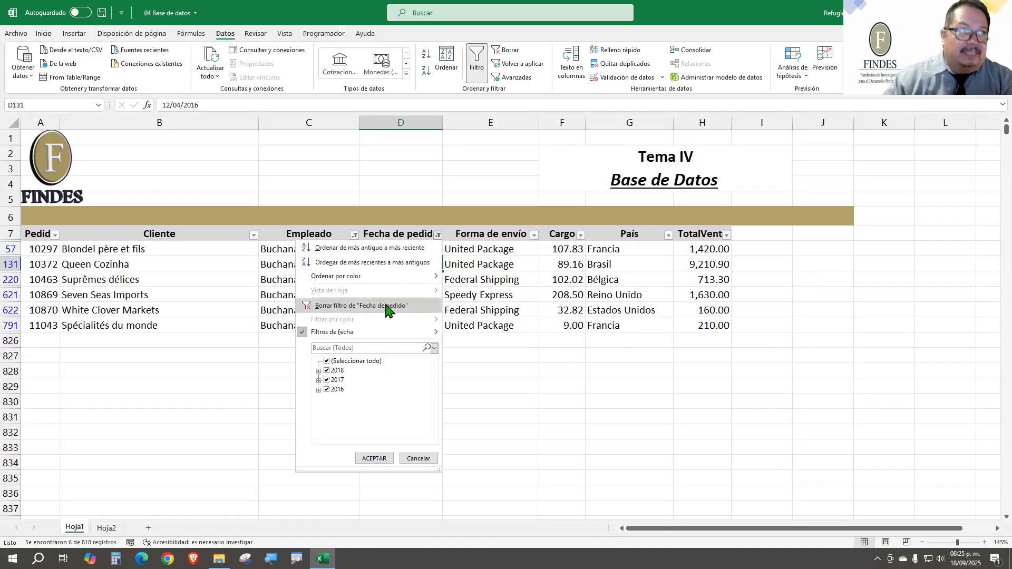
click(354, 236)
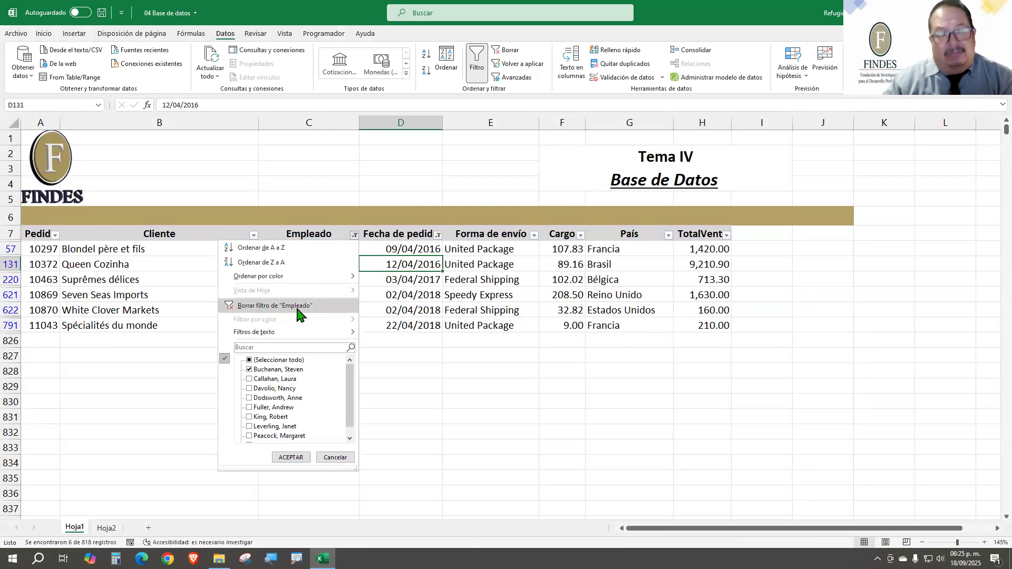
click(290, 457)
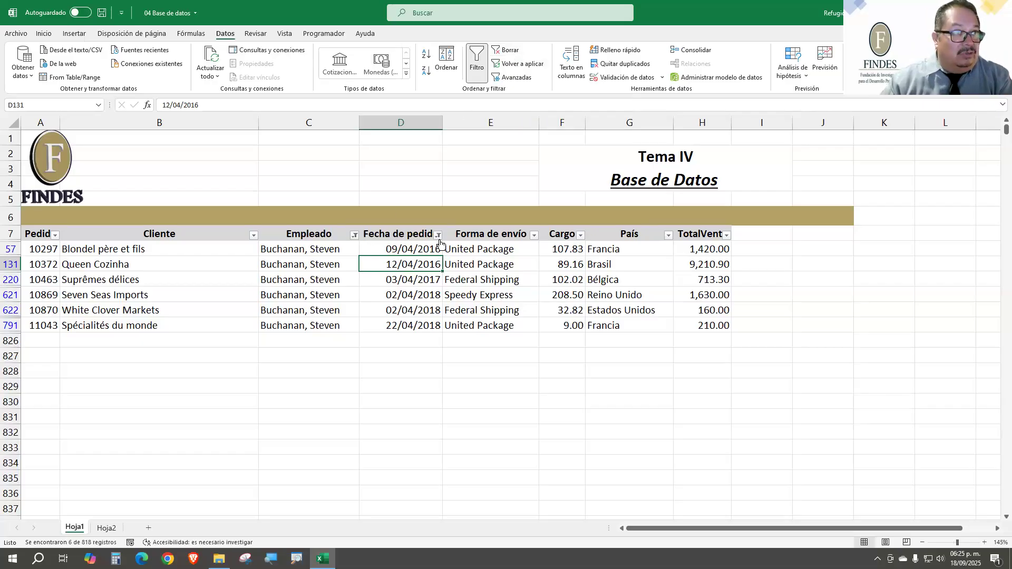
click(504, 52)
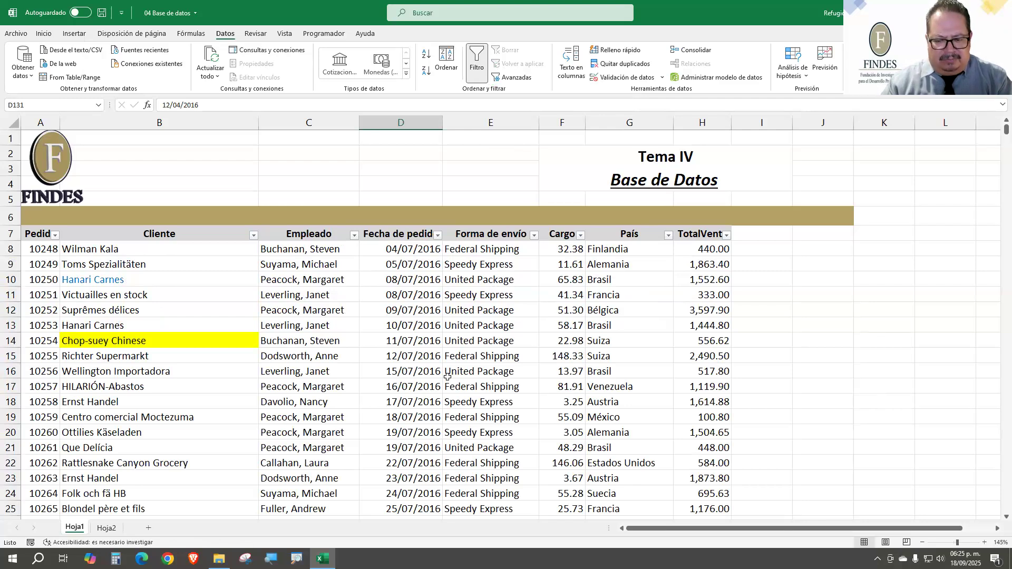
Try a text filter on Cliente for names that contain "bon"
click(253, 236)
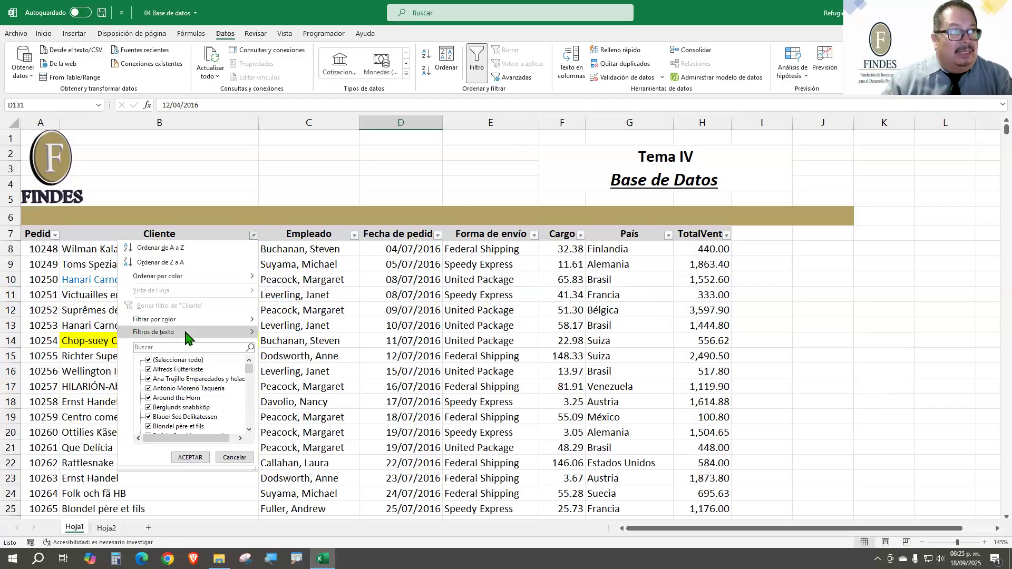
mouse_move(186, 338)
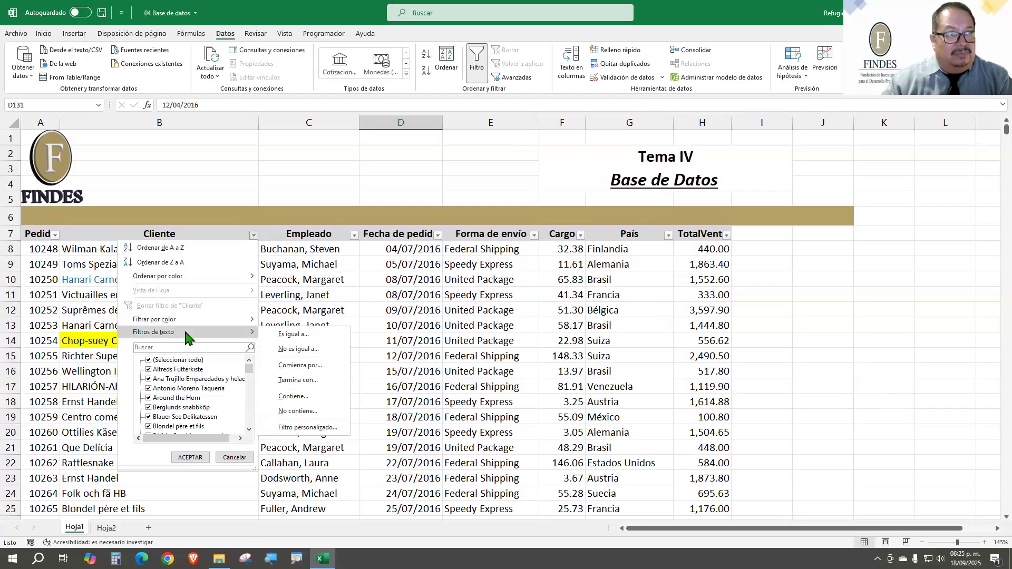
click(168, 348)
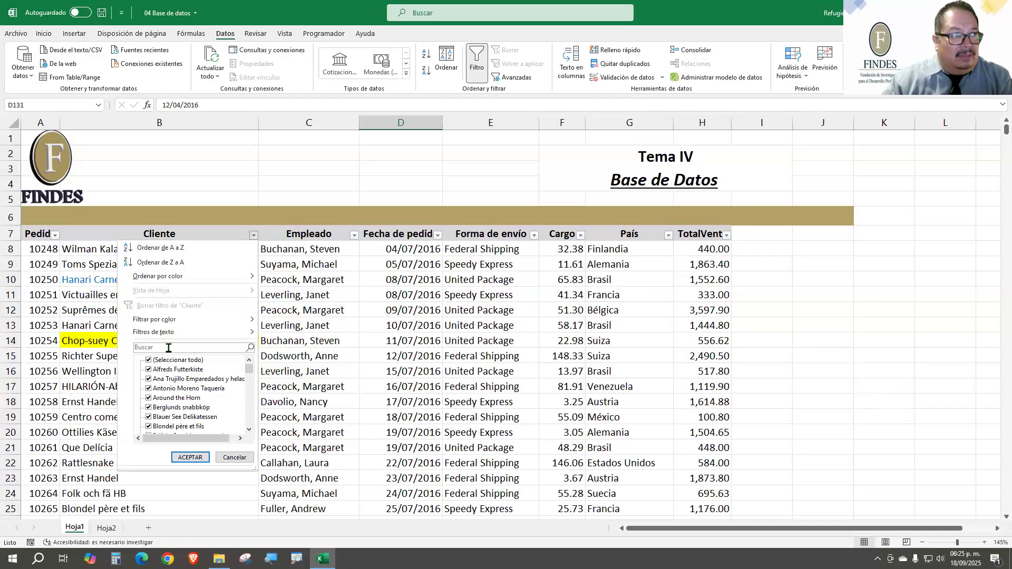
click(168, 348)
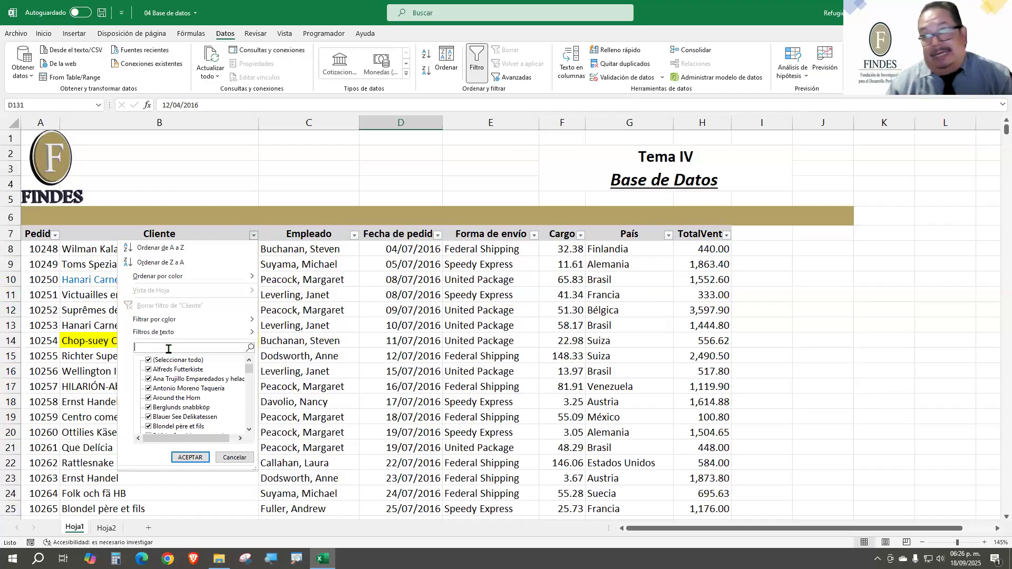
mouse_move(190, 333)
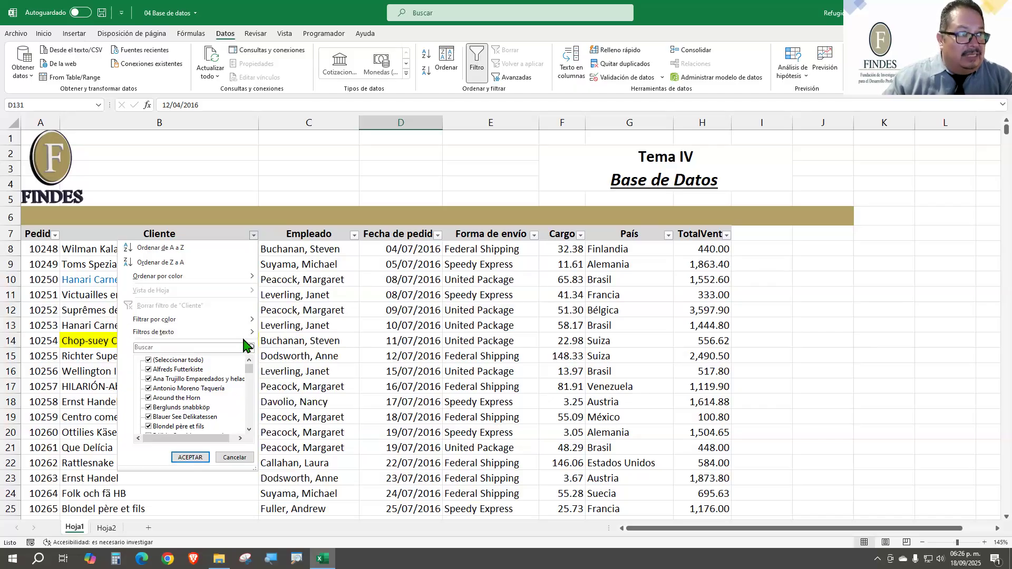
mouse_move(242, 333)
click(314, 397)
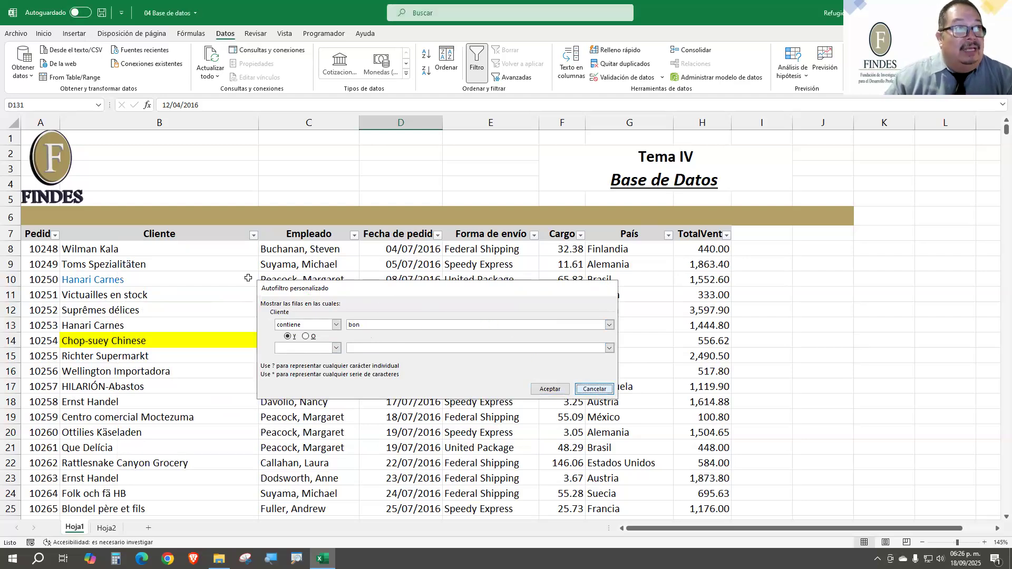
click(593, 390)
Search the Cliente filter list for "bon", exclude La corne d'abondance, and filter the table to Bon app'
click(254, 235)
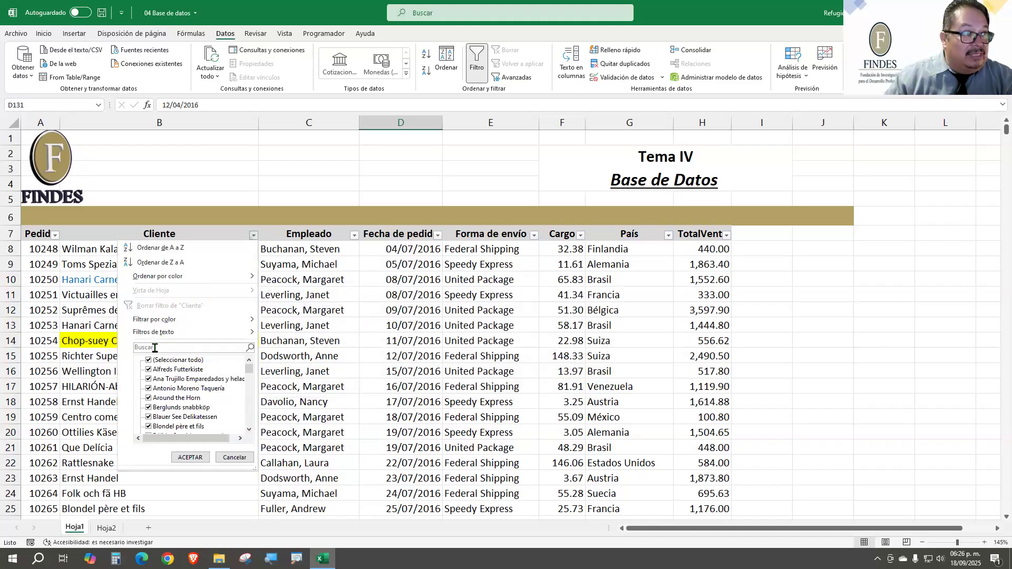
text(b)
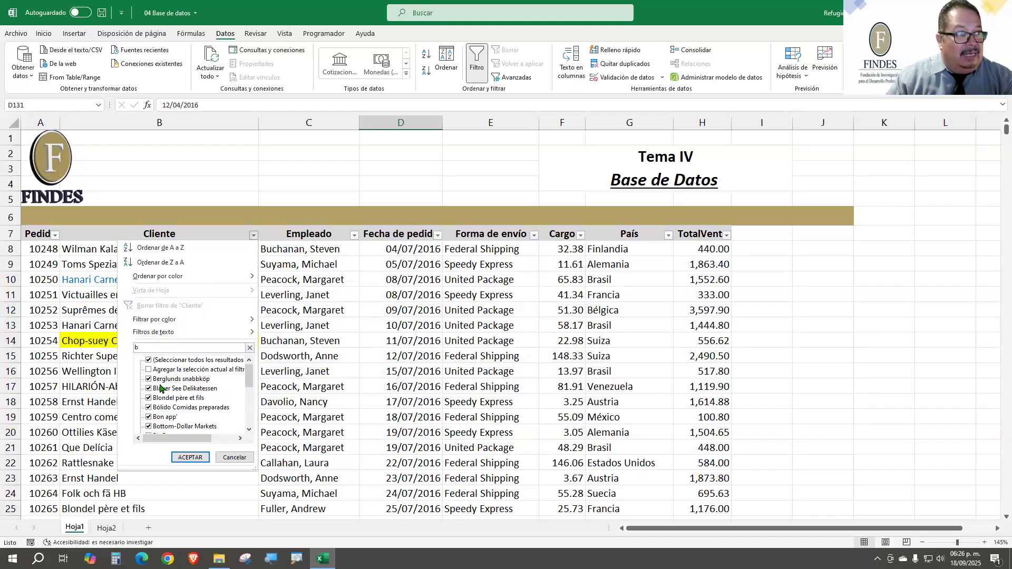
text(o)
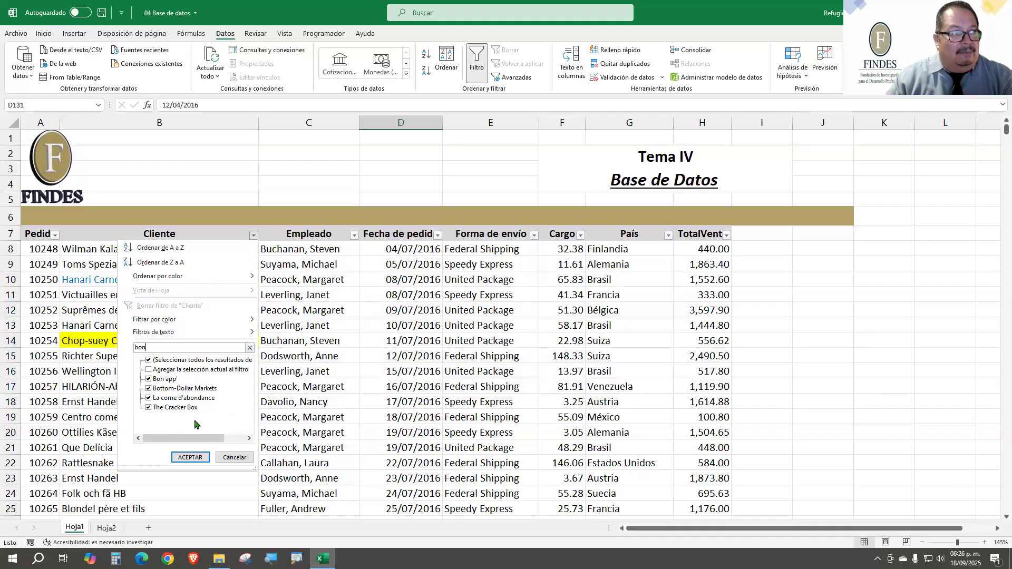
text(n)
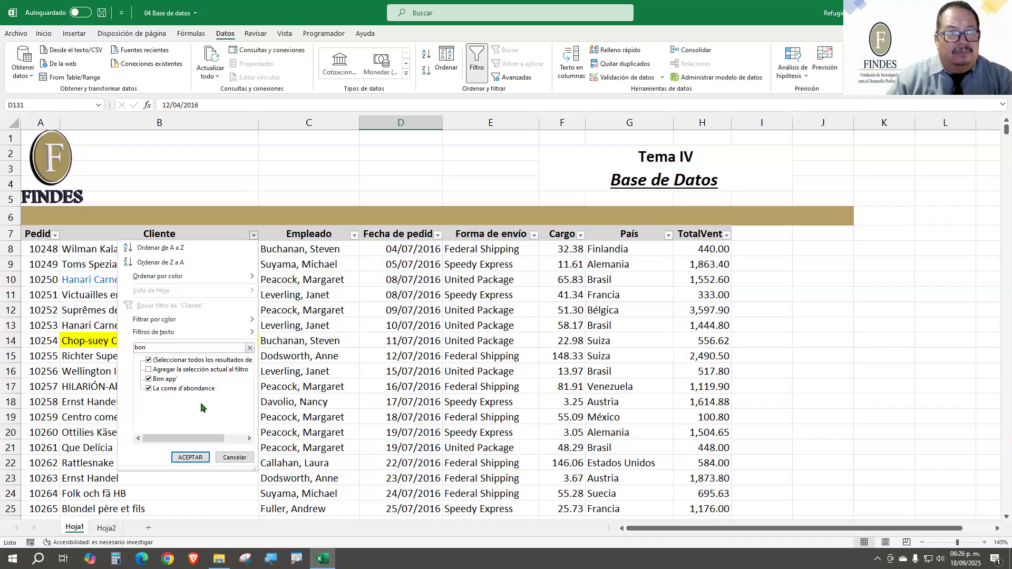
click(149, 390)
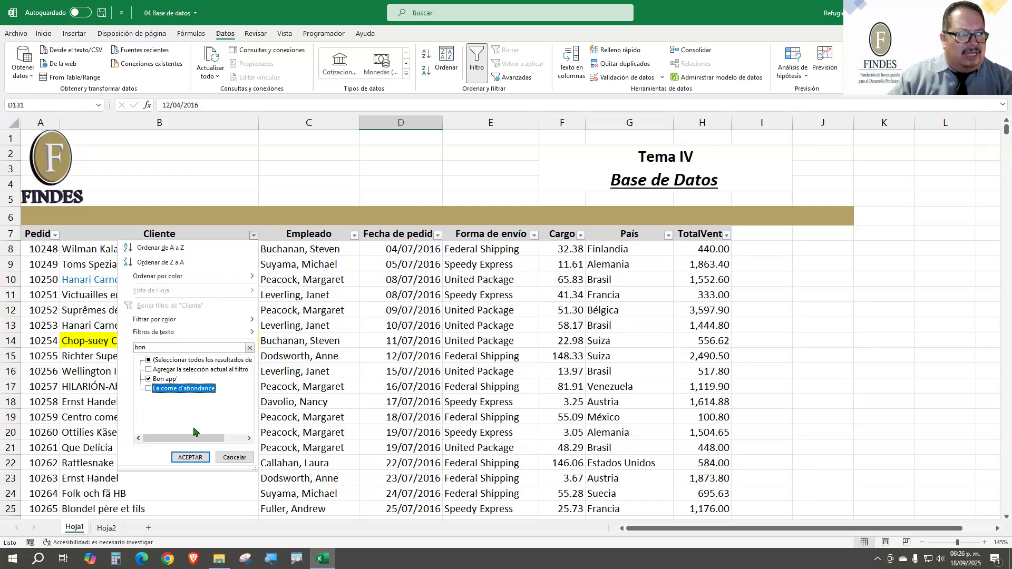
click(190, 457)
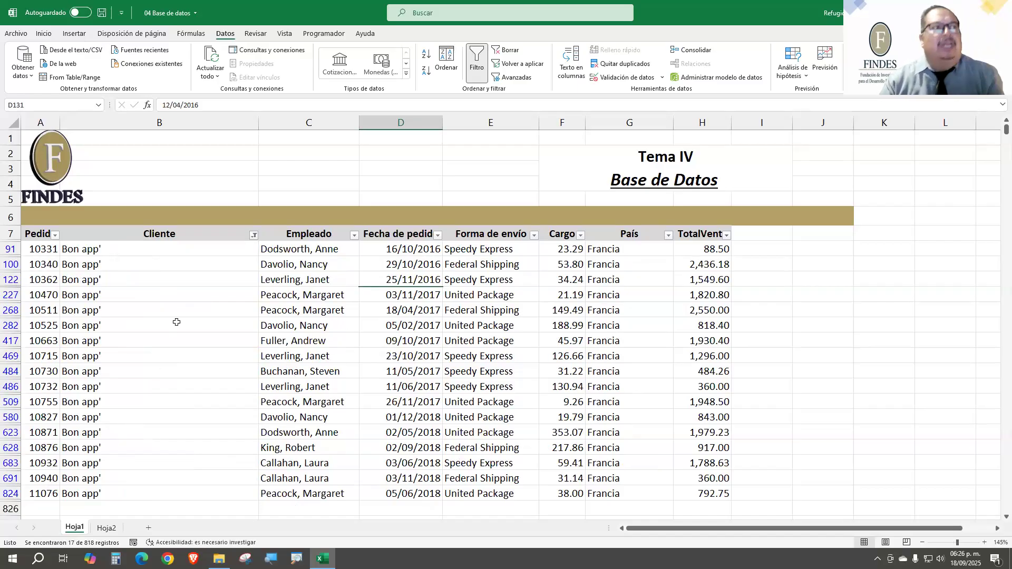
Search the Cliente filter list for "bon" again and clear the Cliente filter
click(254, 236)
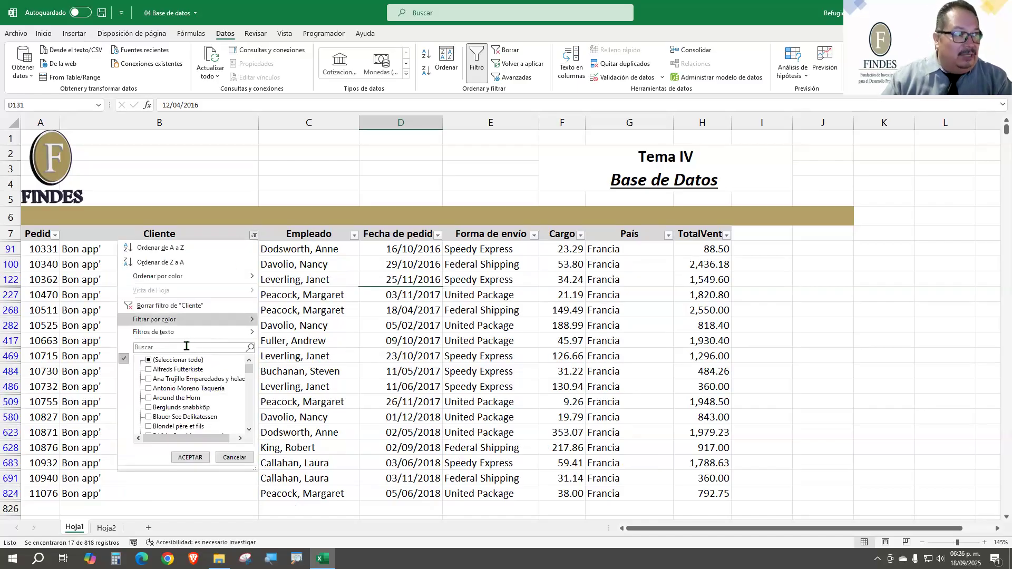
click(184, 347)
text(bon)
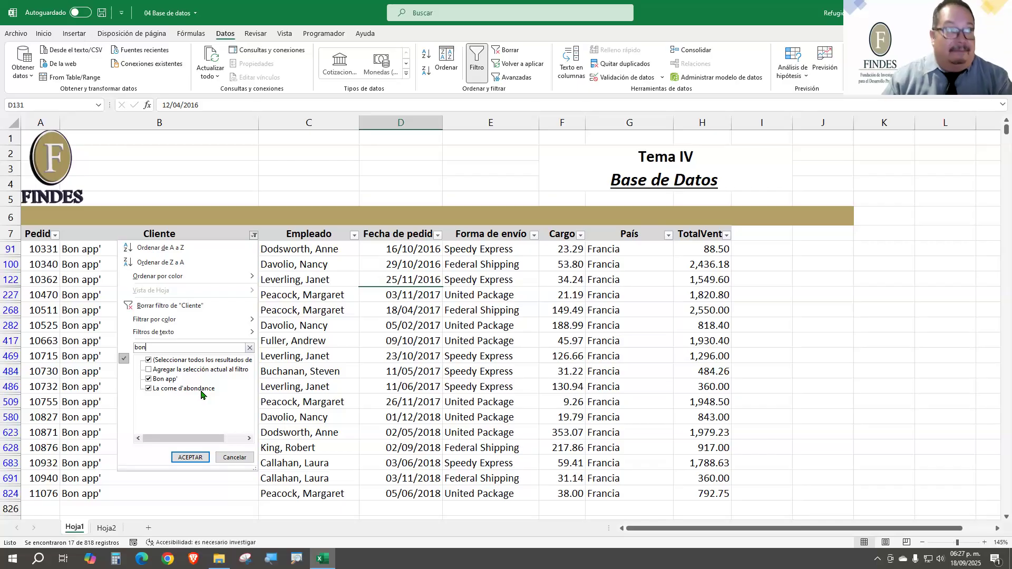
click(190, 308)
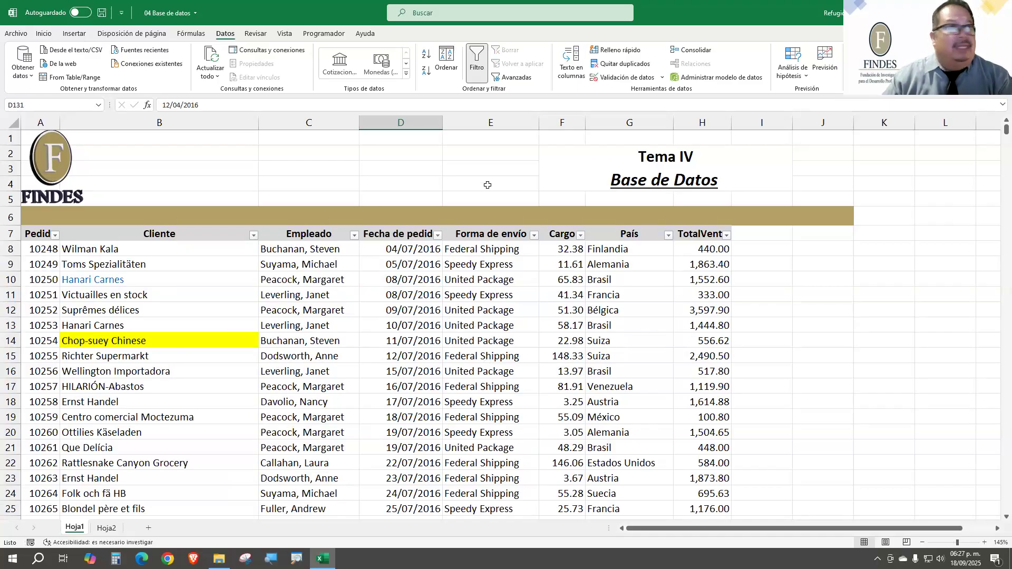
Turn off AutoFilter for the orders table
click(477, 64)
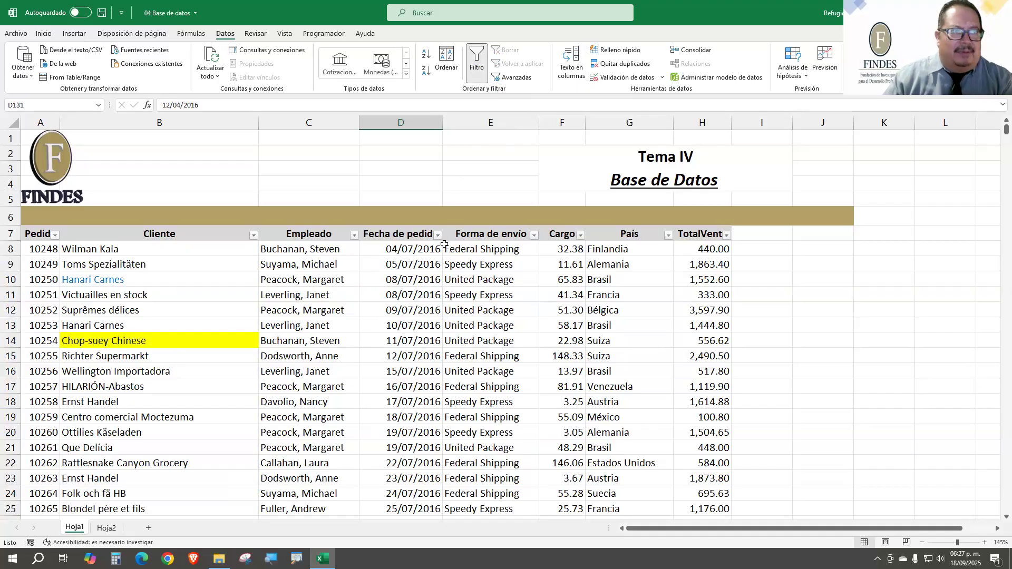
click(438, 236)
click(439, 238)
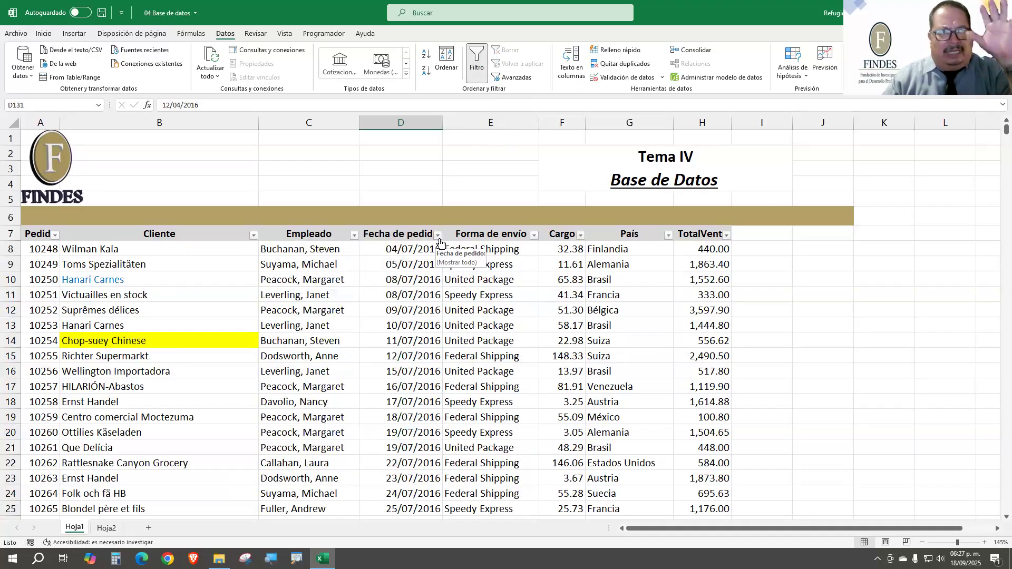
click(477, 62)
Check the Advanced Filter settings for copying results to another location, including the criteria range and destination, and close them without applying
click(509, 78)
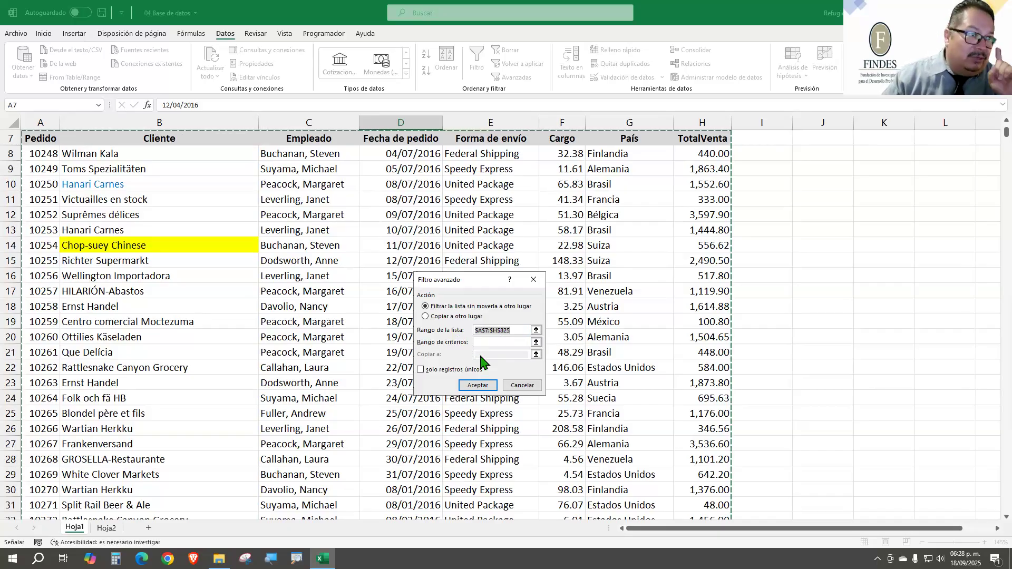
click(441, 317)
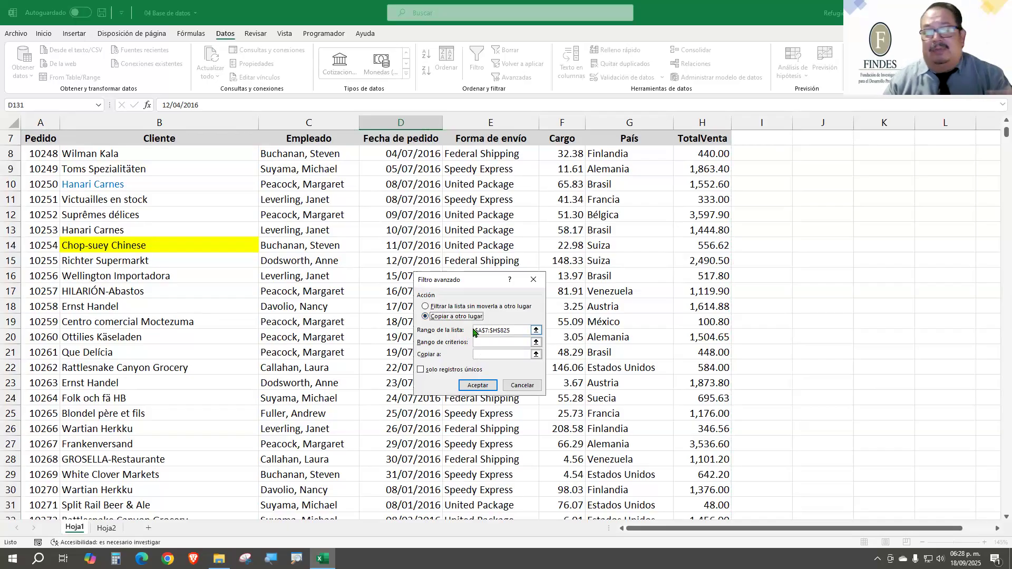
click(503, 343)
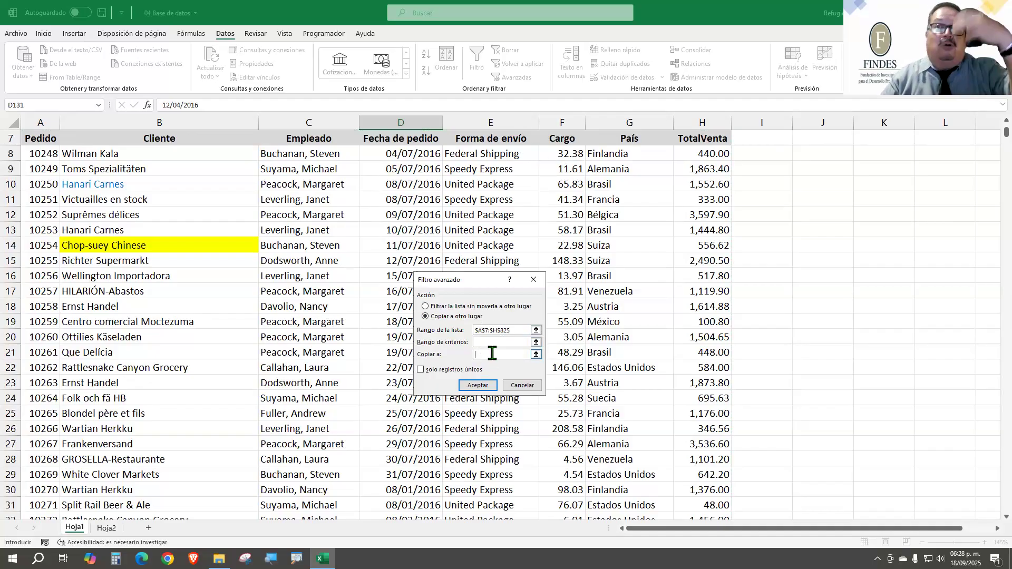
click(492, 354)
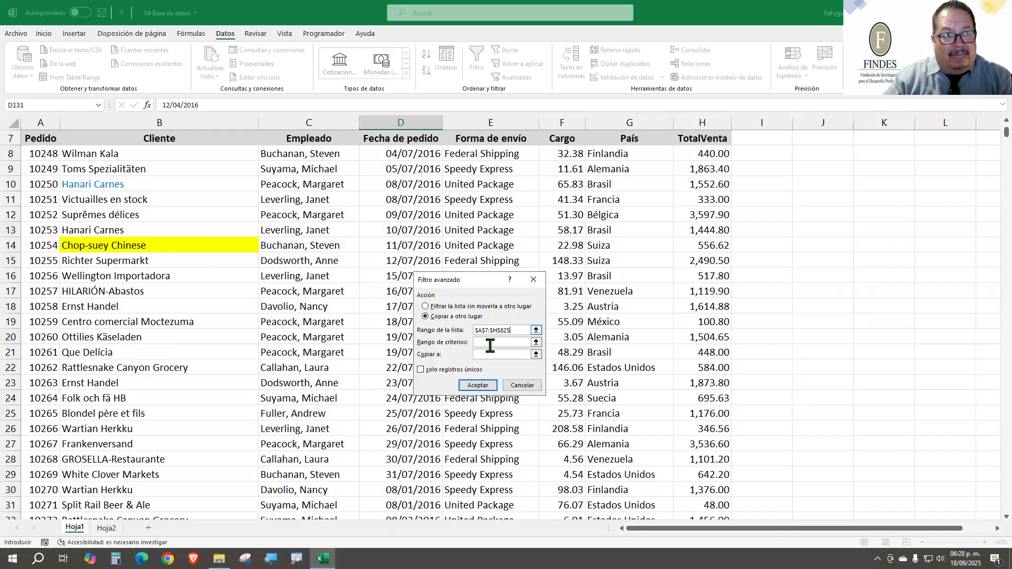
click(522, 385)
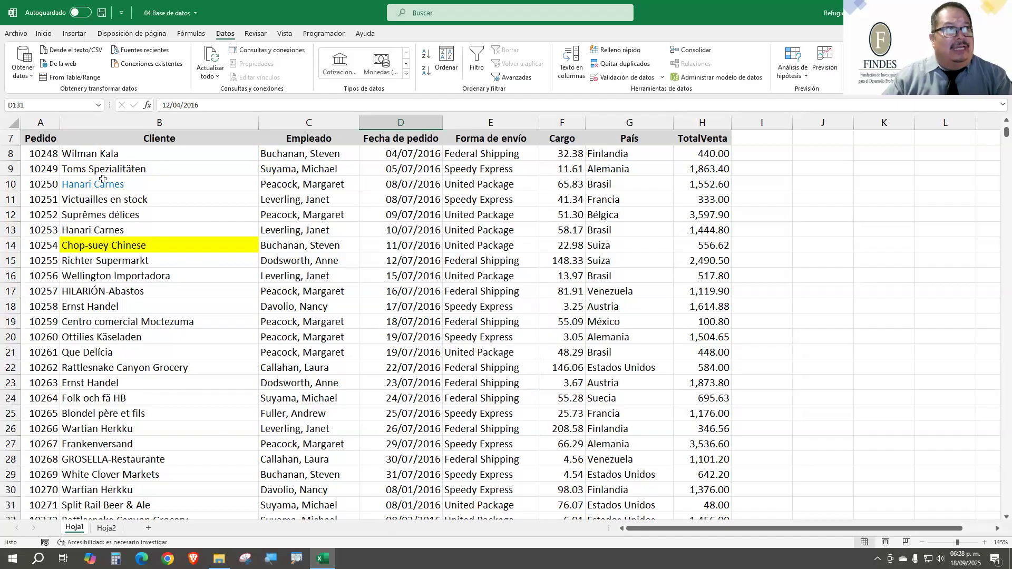
Copy the table's header row, Pedido through TotalVenta, to the empty cells starting at L7
click(45, 138)
key(ctrl+shift+Right)
key(ctrl+c)
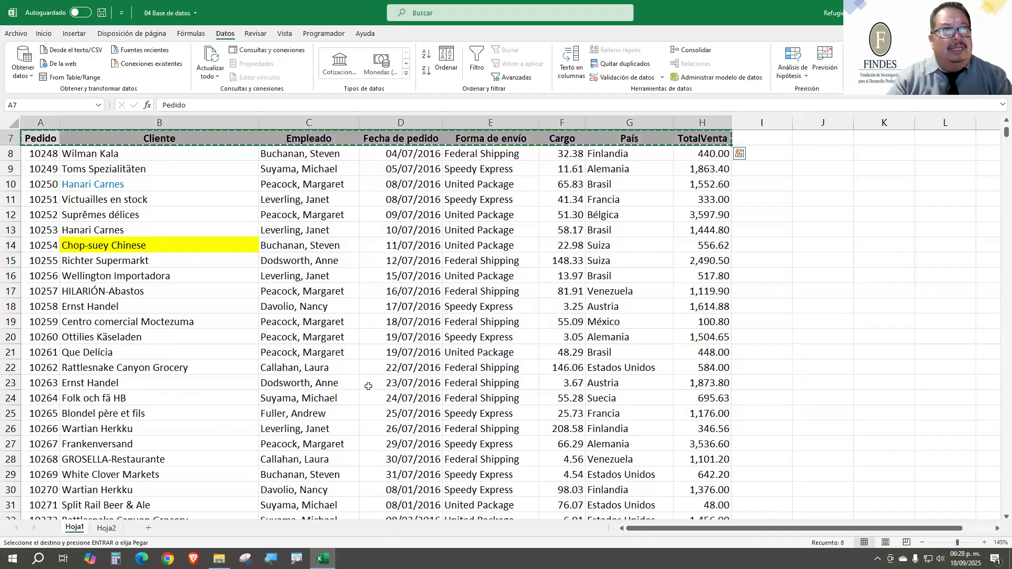
key(Up)
key(Up)
key(Up)
key(Right)
key(Up)
key(Down)
key(Down)
key(Down)
key(Right)
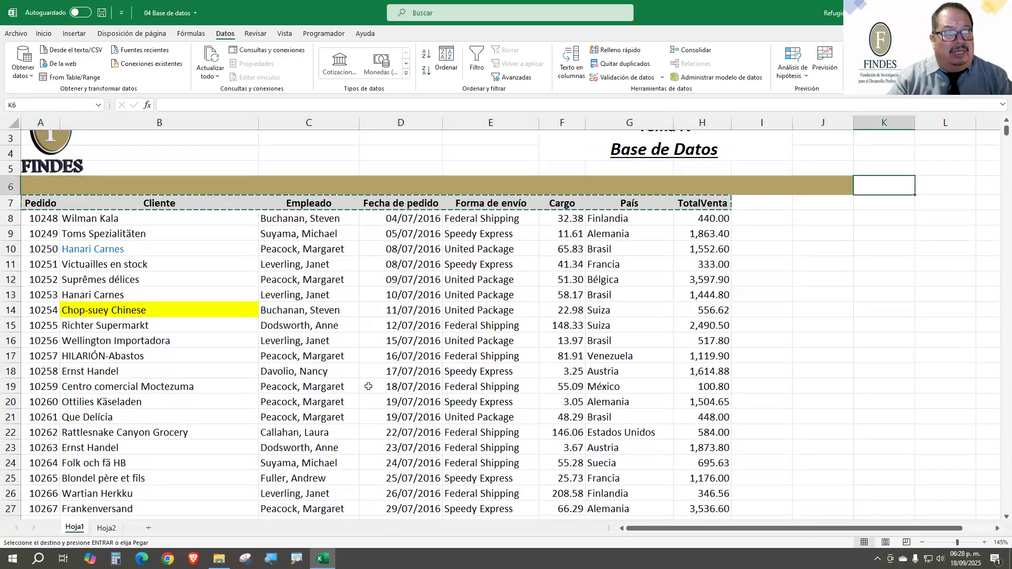
key(Right)
key(Down)
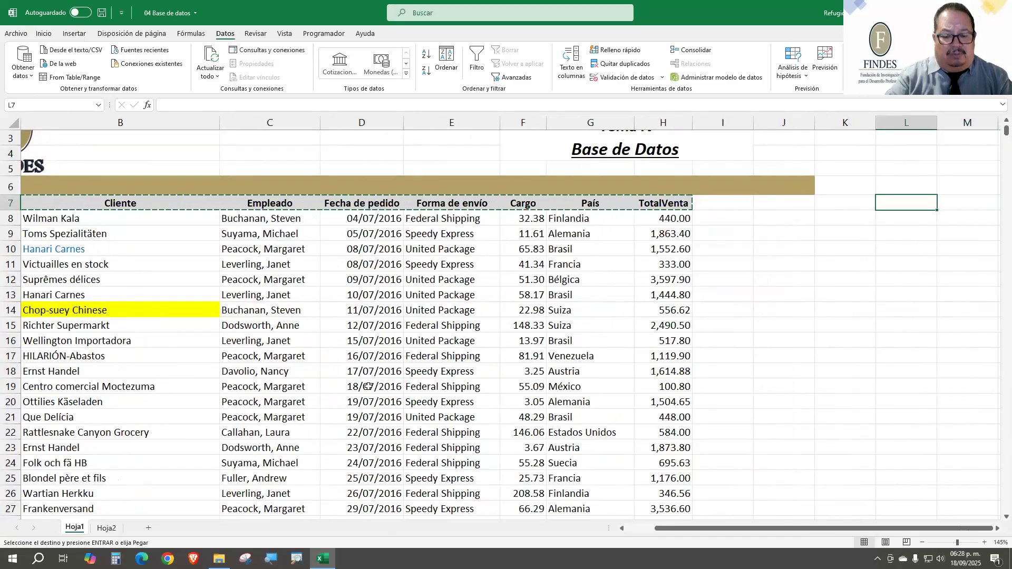
key(Return)
Enter the criterion México in R8, under the copied País header
key(ctrl+Right)
key(Left)
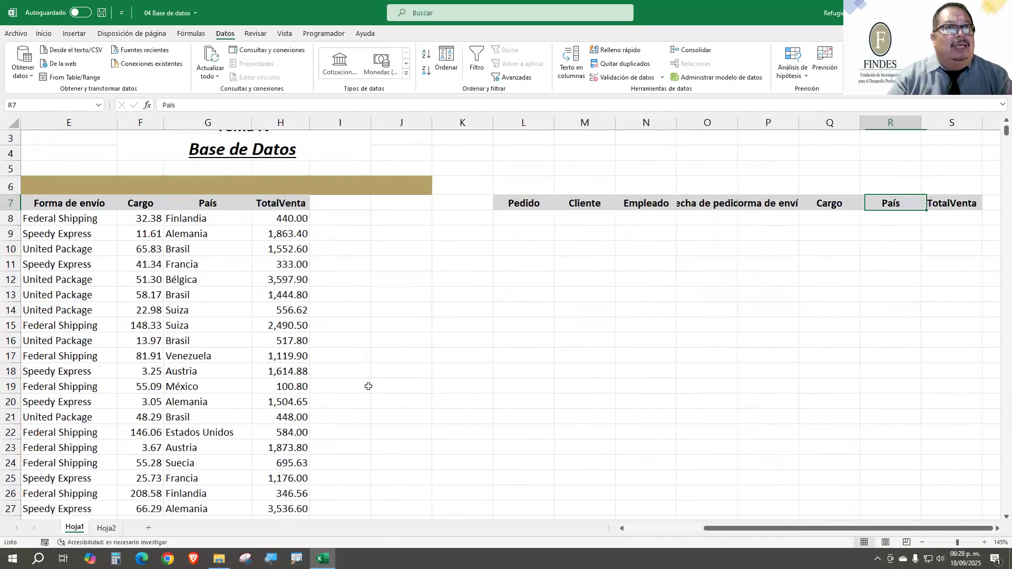
key(Down)
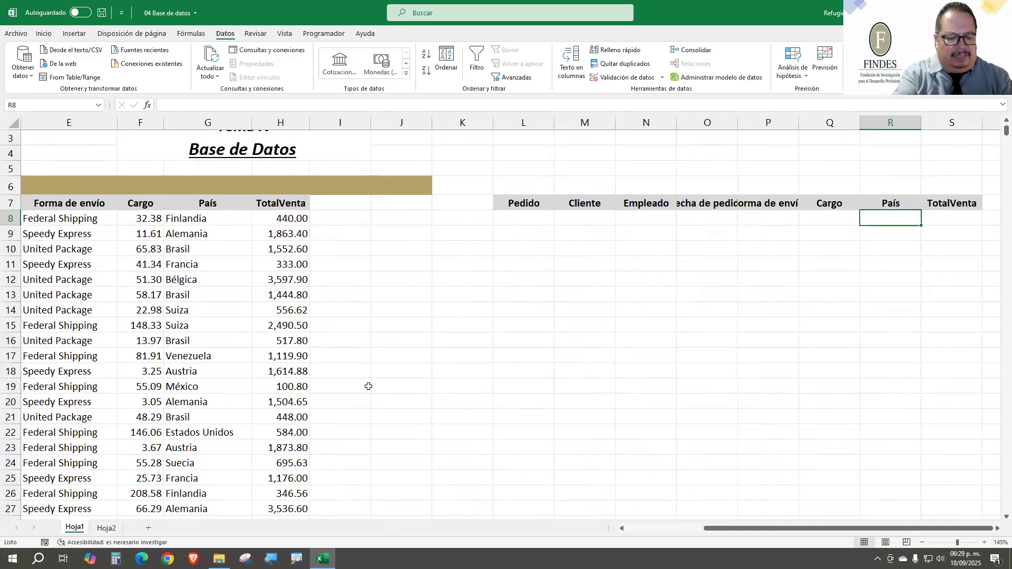
text(México)
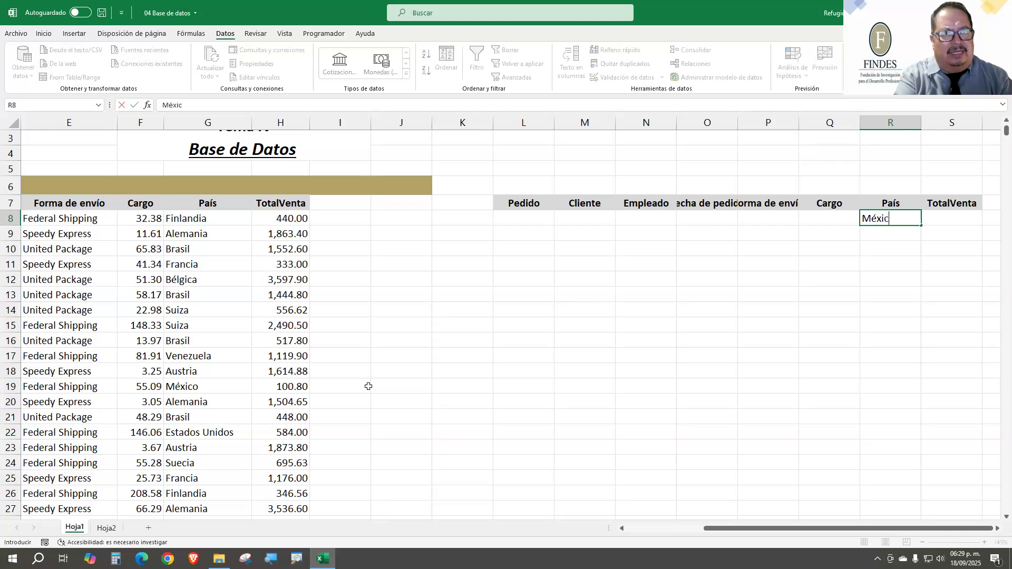
key(Return)
key(Up)
key(Up)
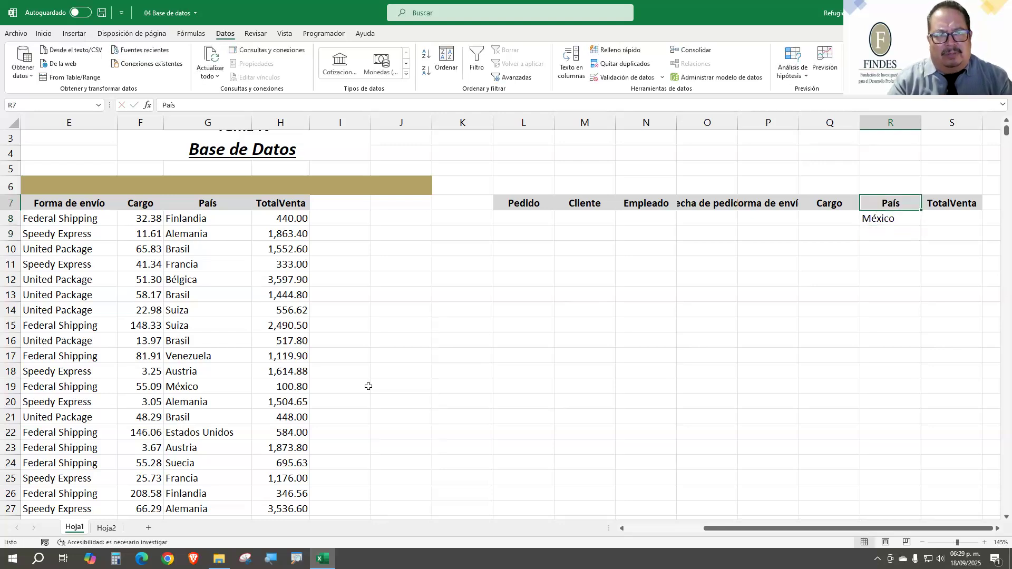
key(Down)
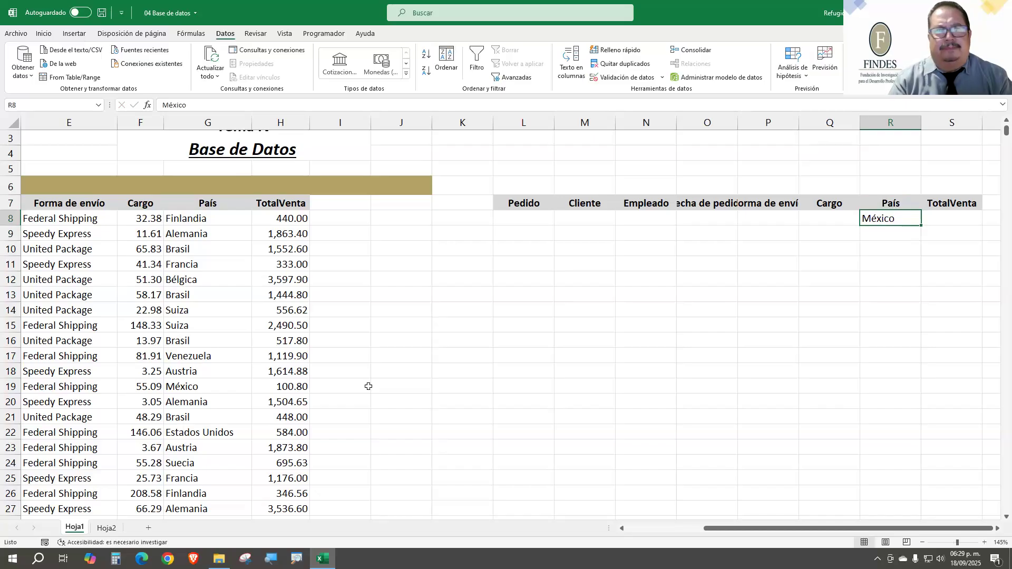
key(Left)
key(Left)
key(Left)
key(Left)
key(Left)
key(Left)
key(Down)
key(Down)
key(Down)
key(Down)
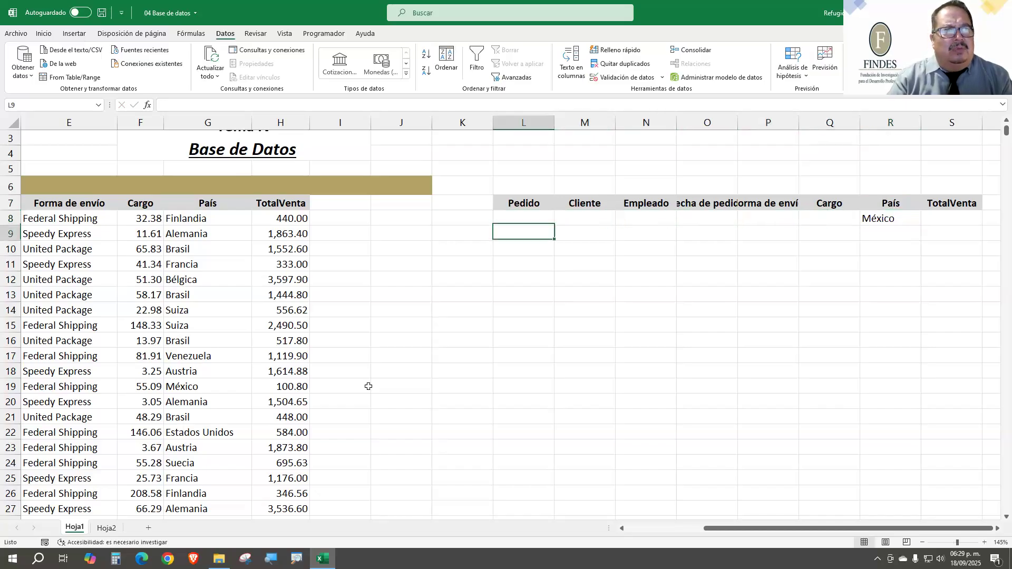
key(Down)
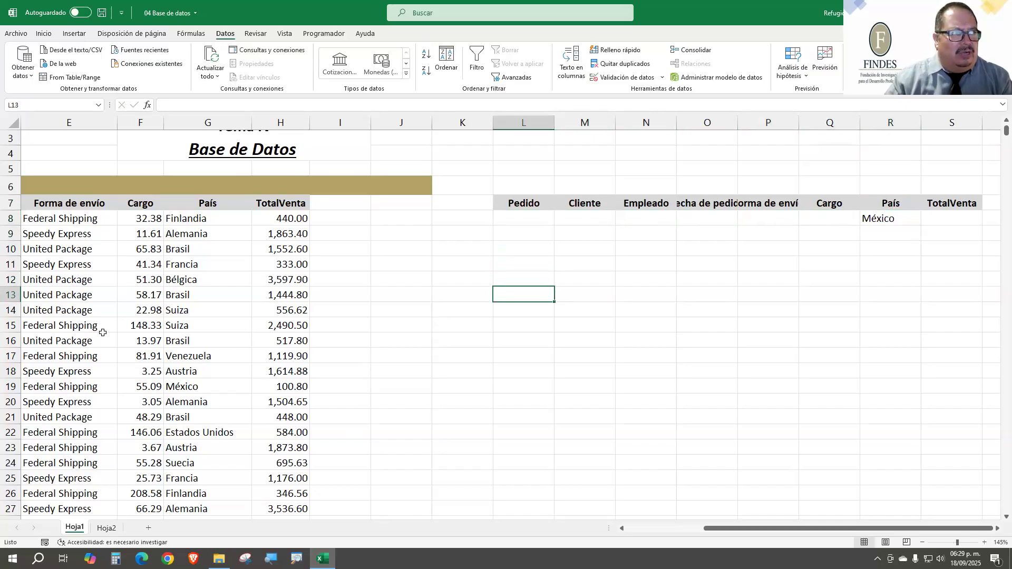
click(524, 322)
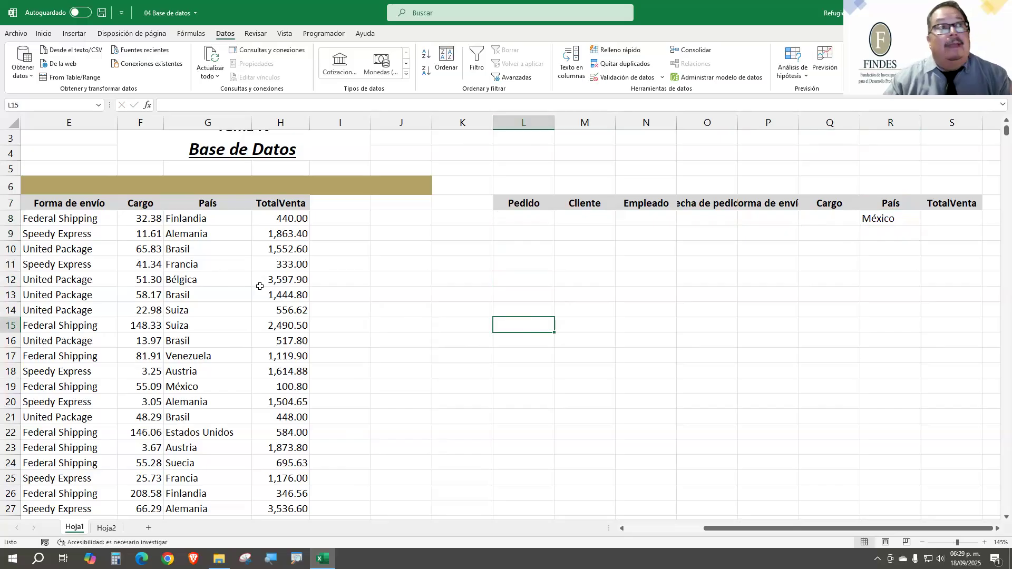
Start an Advanced Filter on the orders table with L7:S8 as the criteria range
click(170, 276)
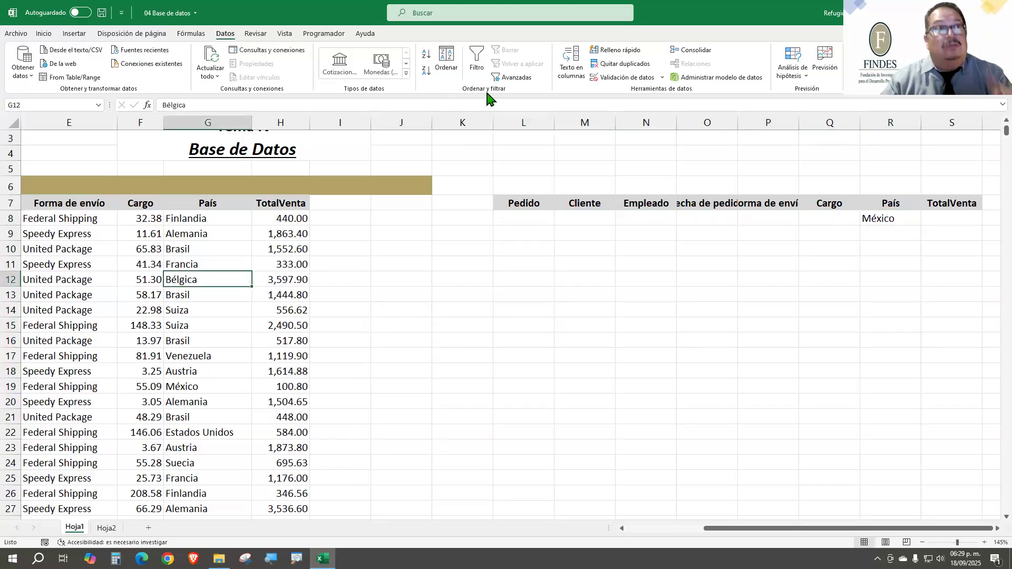
click(516, 78)
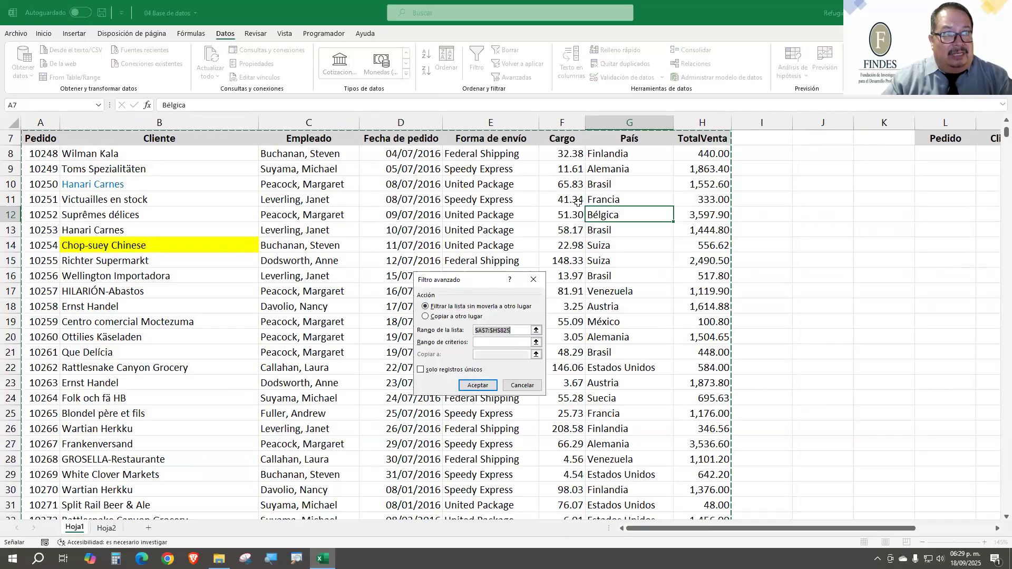
click(486, 343)
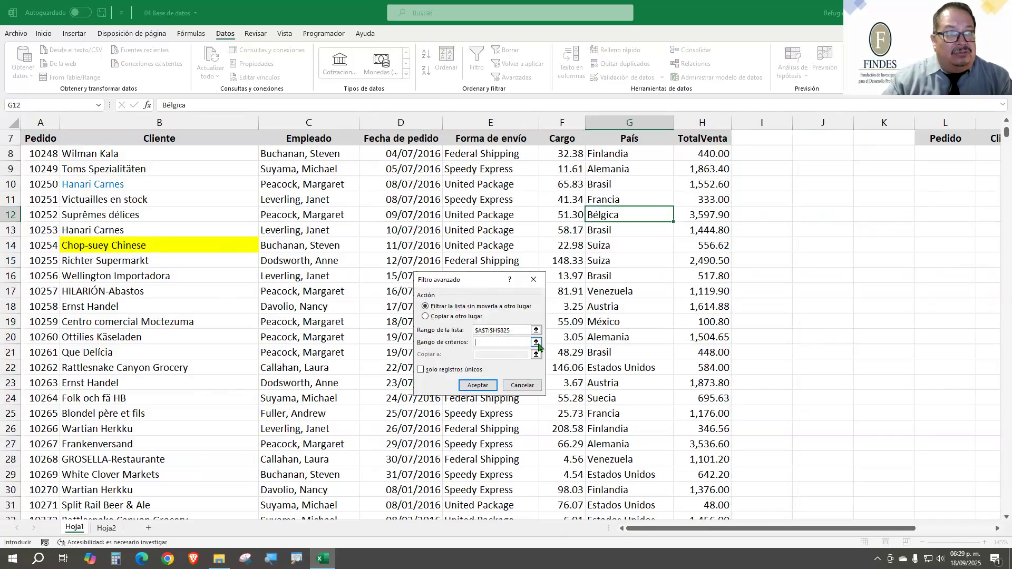
click(536, 343)
drag(930, 143, 845, 155)
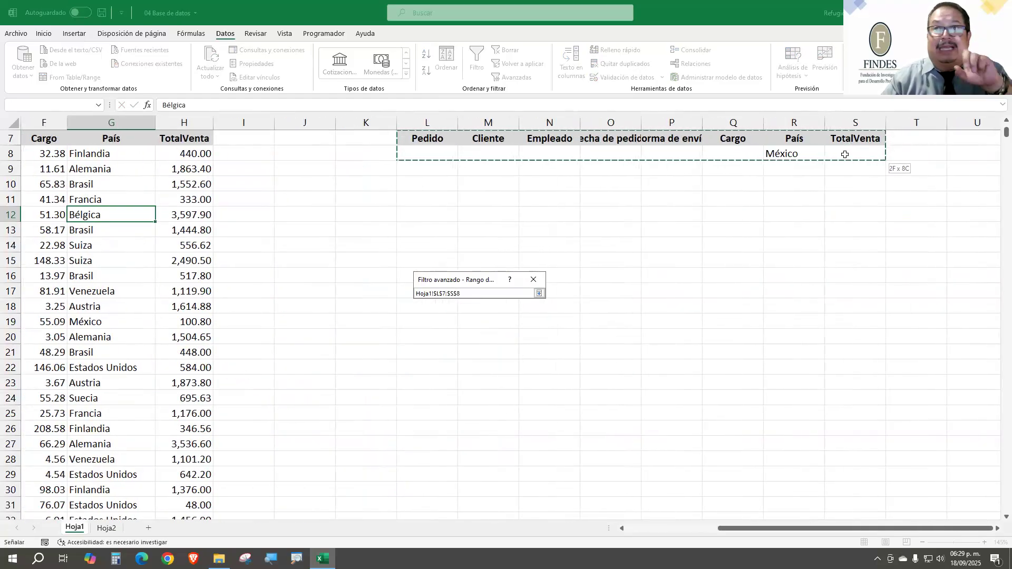
drag(845, 154, 845, 154)
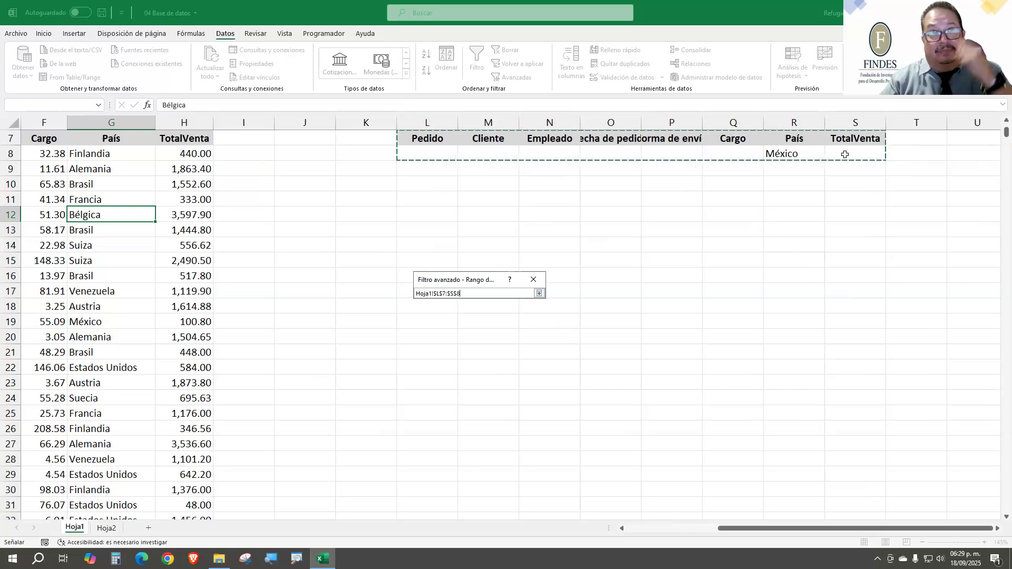
click(539, 294)
Run the filter with results copied to another location starting at L15, limited to unique records only
click(449, 317)
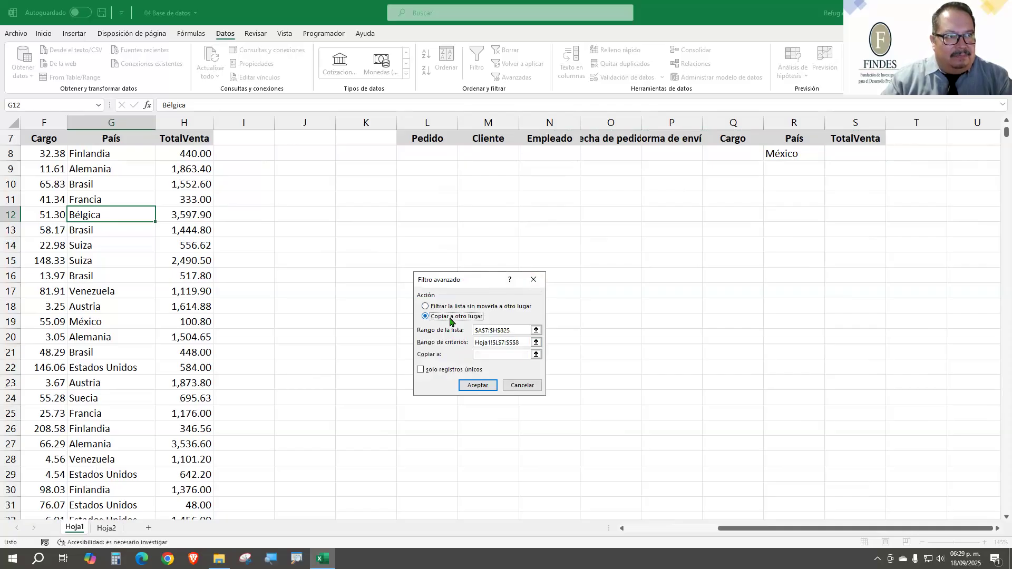
click(481, 354)
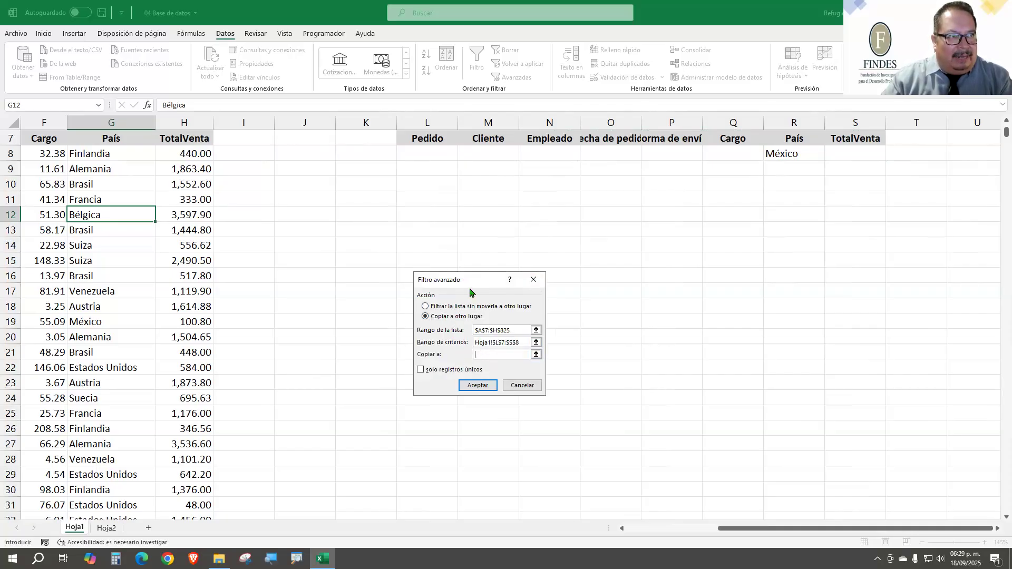
drag(493, 283, 570, 276)
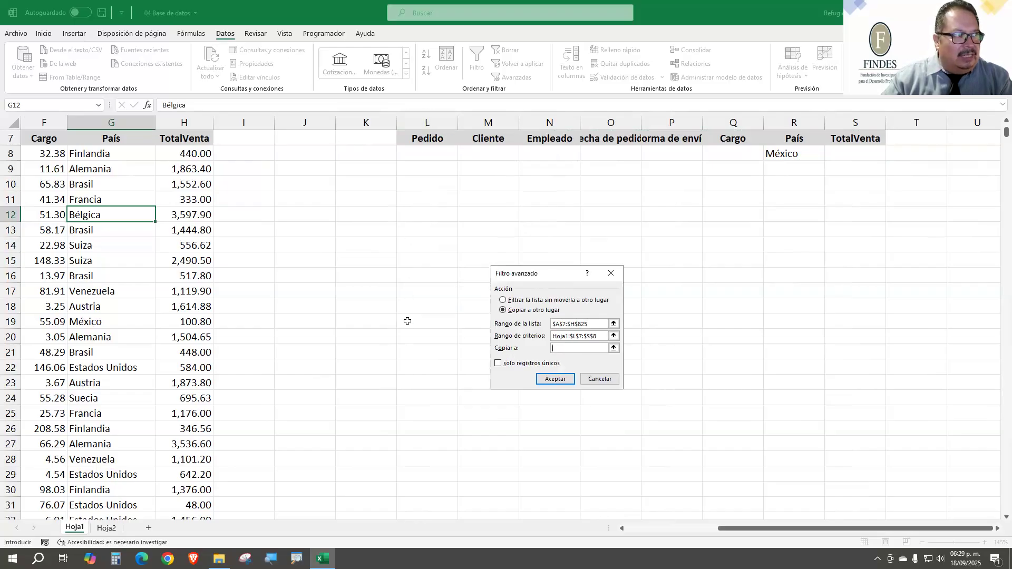
click(407, 263)
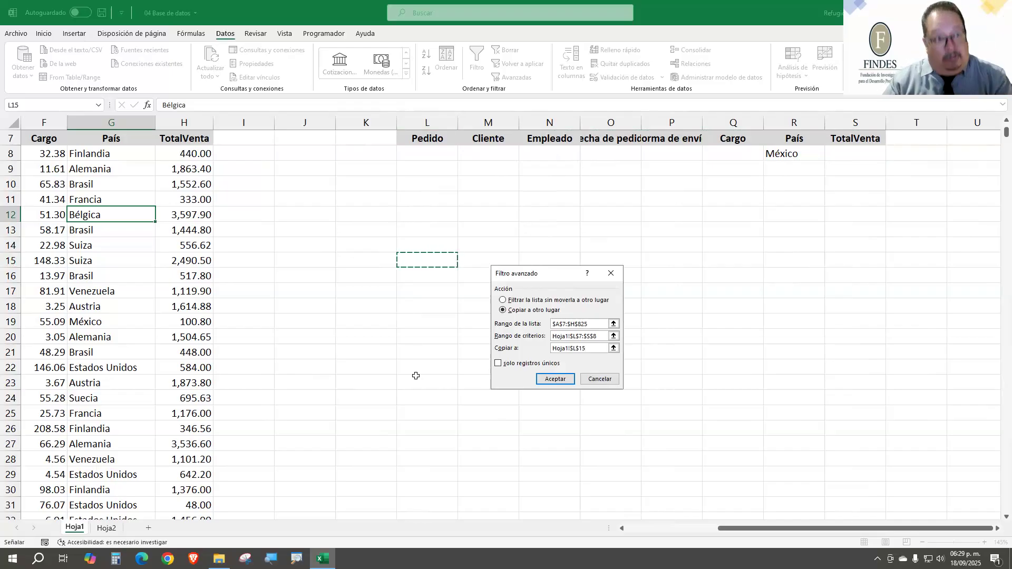
click(504, 366)
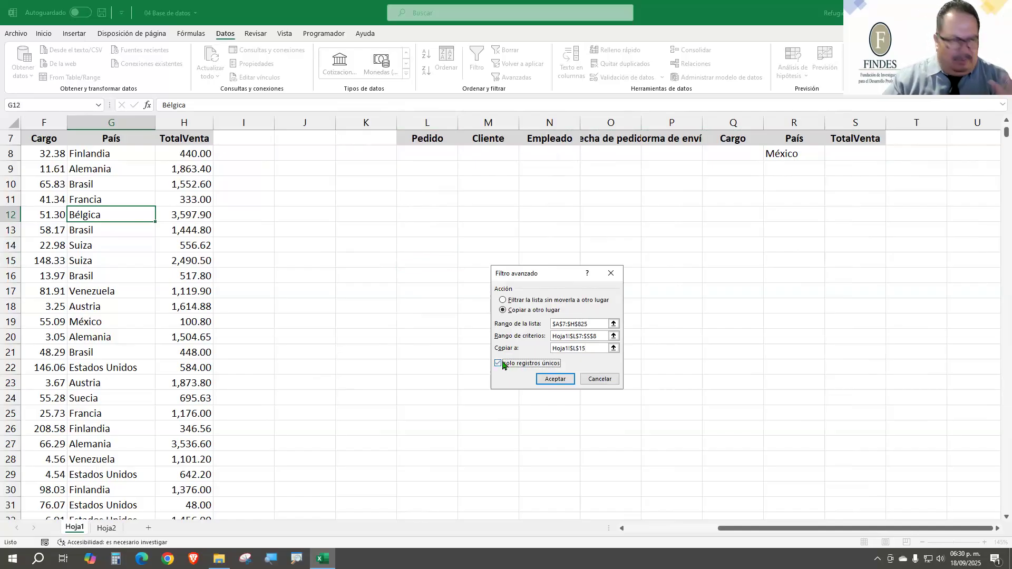
click(558, 380)
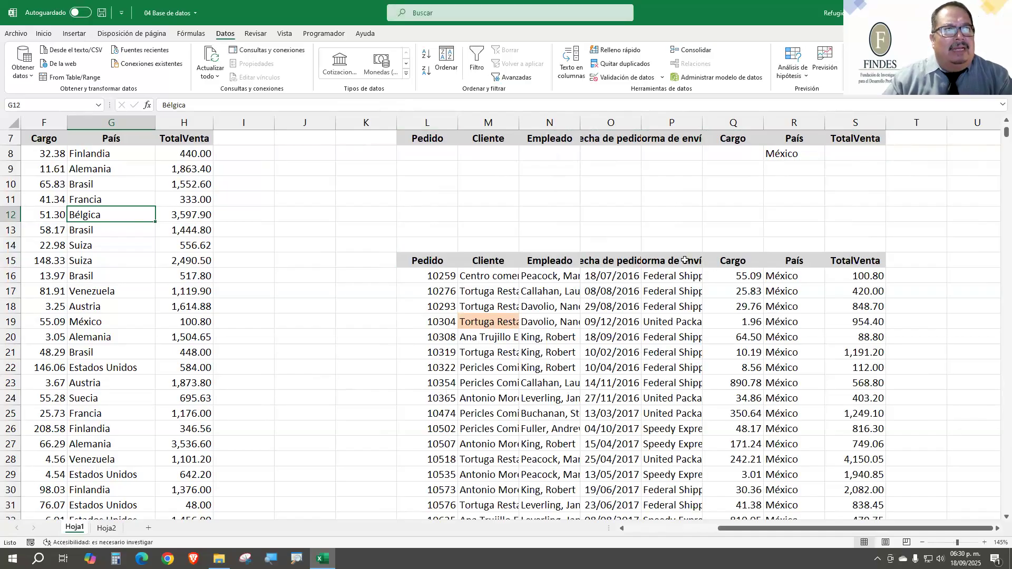
Review the extracted México orders and replace the País criterion in R8 with Suiza
click(778, 278)
scroll(780, 295, down, 10)
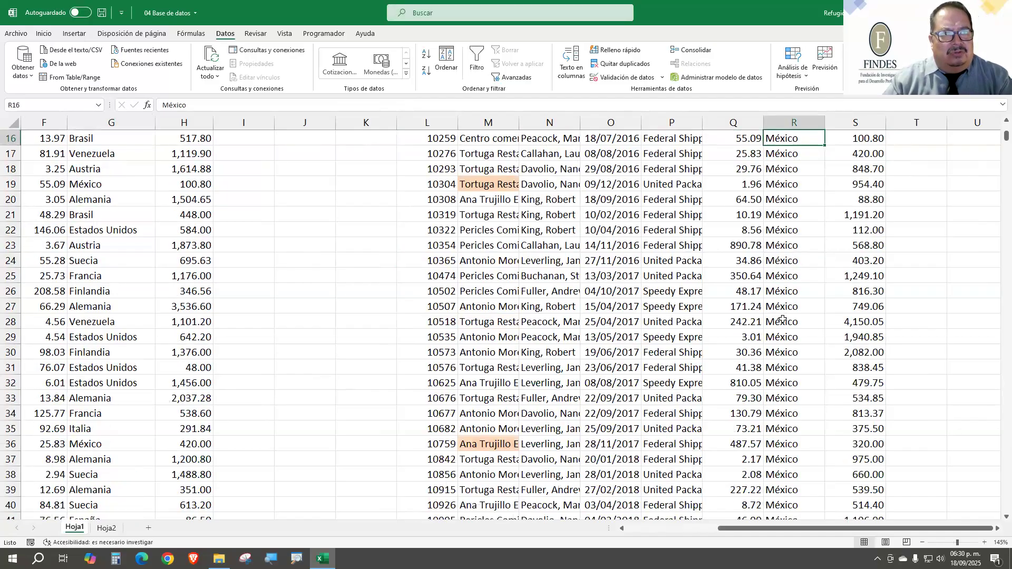
scroll(783, 316, up, 4)
scroll(783, 319, up, 8)
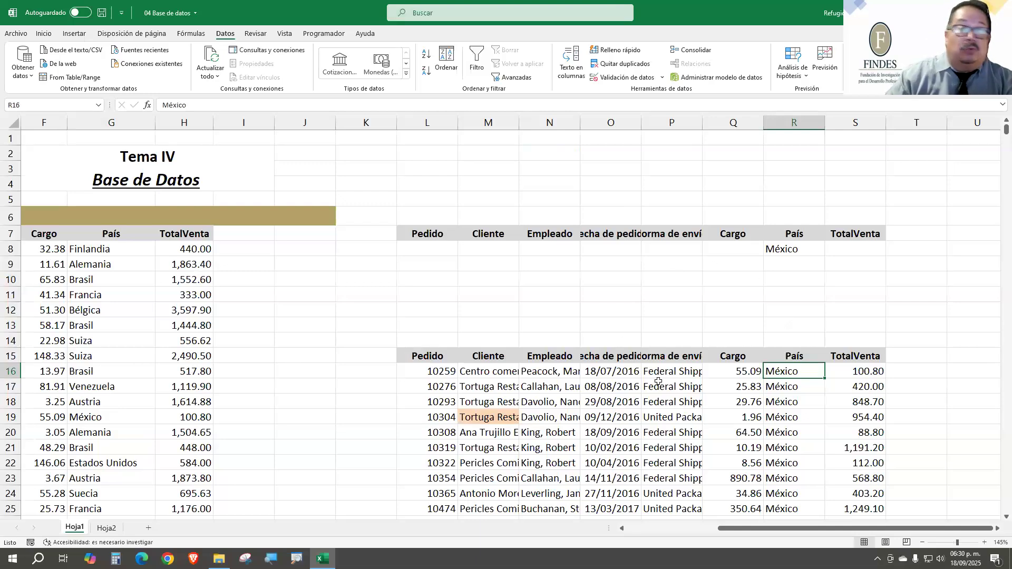
click(773, 244)
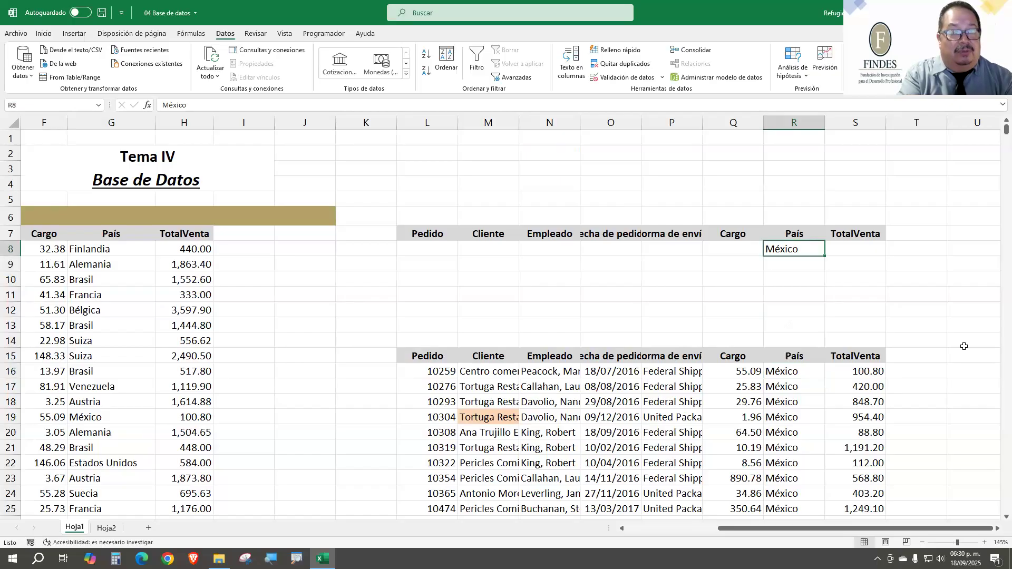
text(Suiza)
key(Return)
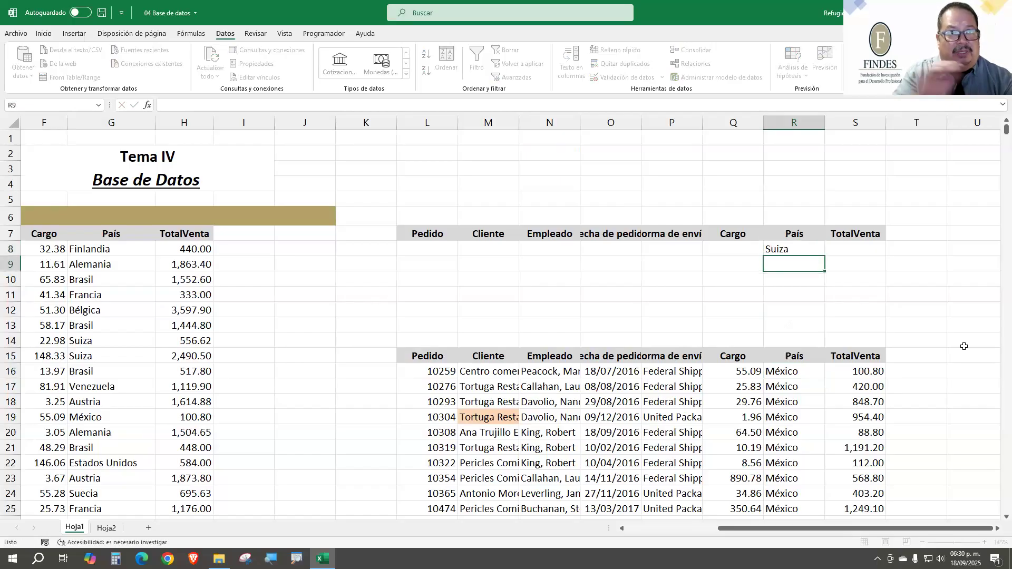
Rerun the Advanced Filter, copying matches to L15:S15 with criteria range L7:S8, and review the extracted Suiza orders
click(176, 280)
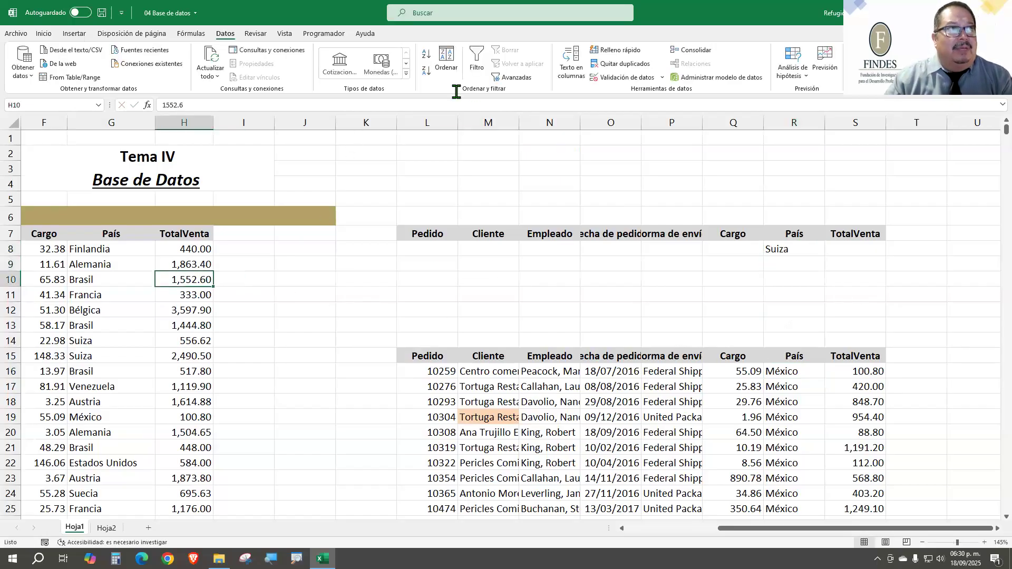
click(516, 78)
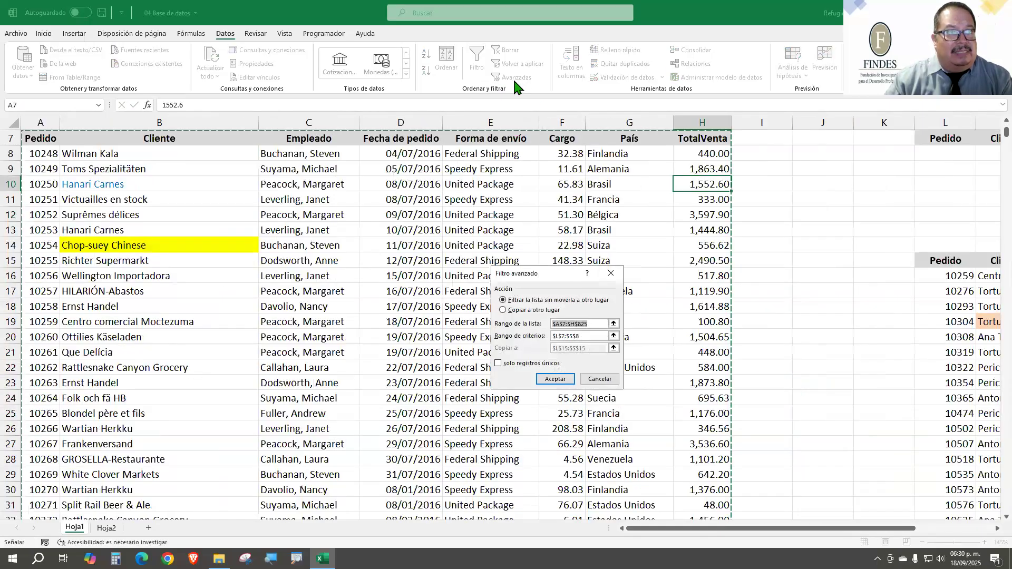
click(522, 311)
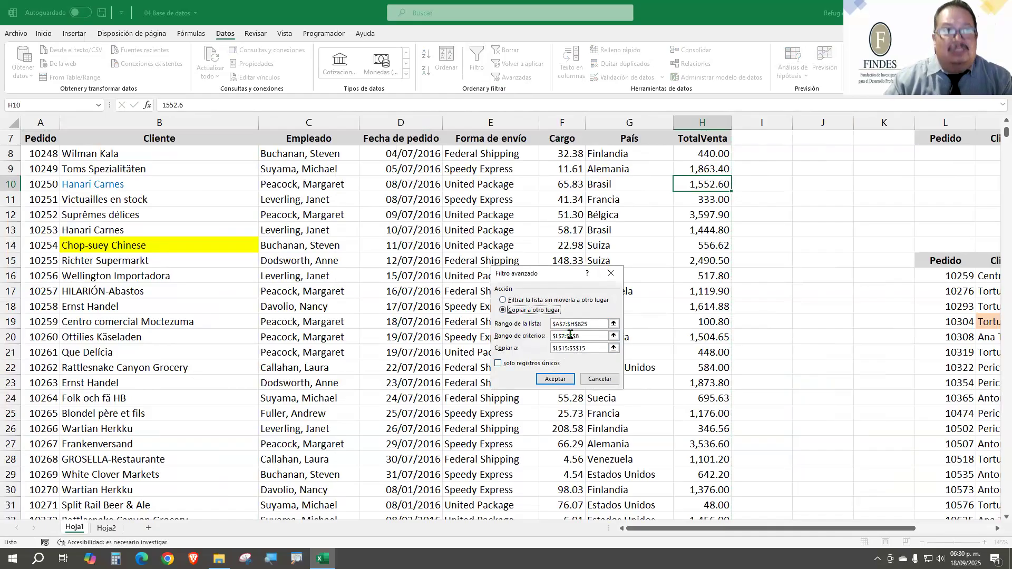
click(556, 379)
drag(727, 528, 950, 535)
drag(892, 282, 906, 418)
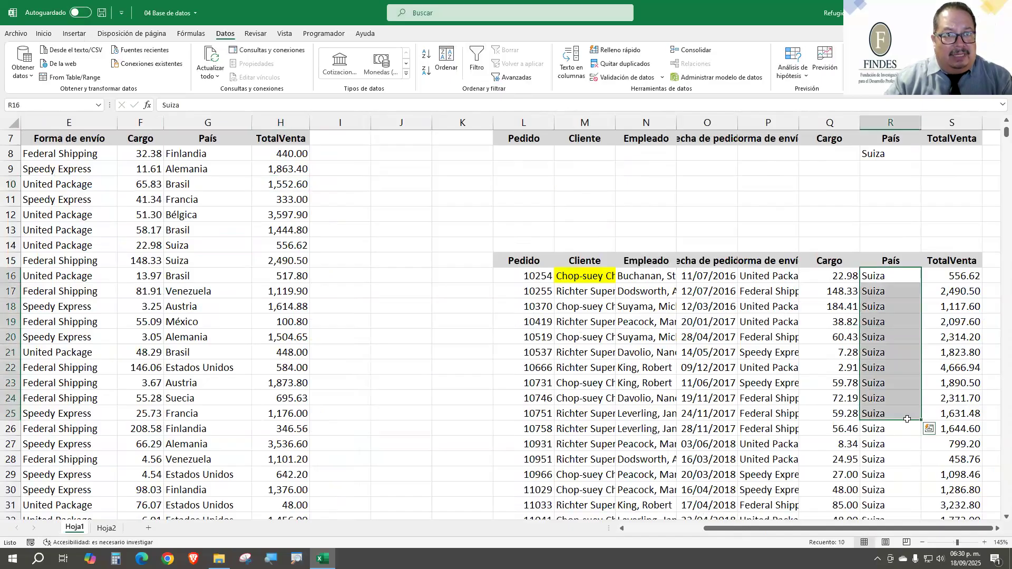
scroll(906, 419, down, 4)
scroll(906, 420, up, 6)
click(820, 373)
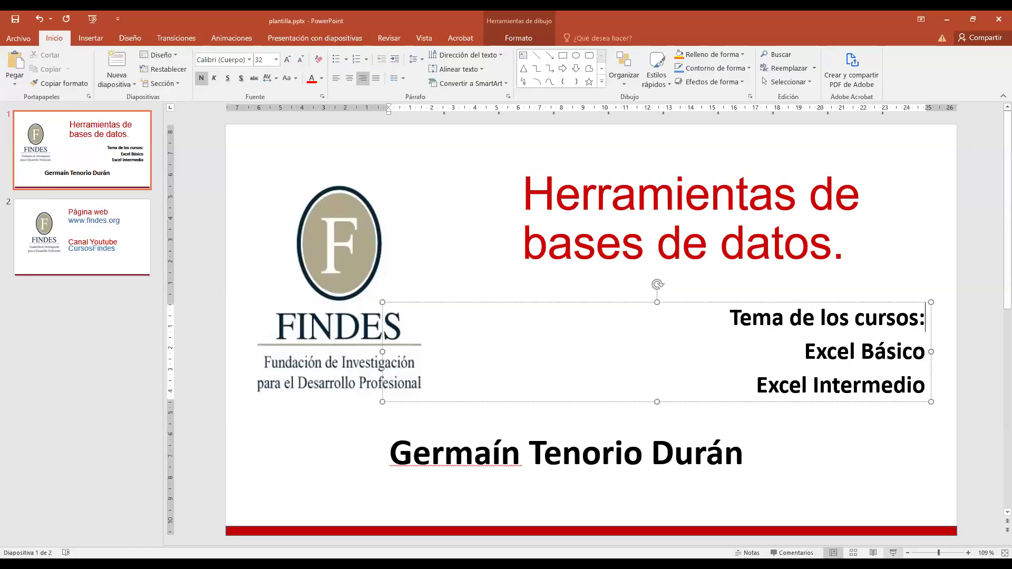
Present the plantilla.pptx slides in PowerPoint as a full-screen slide show from the first slide
key(F5)
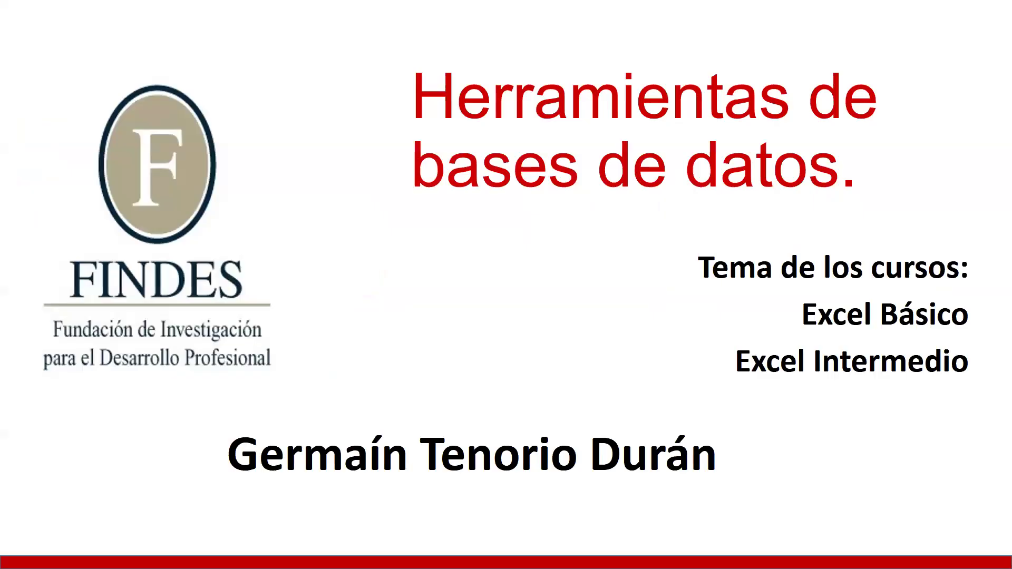